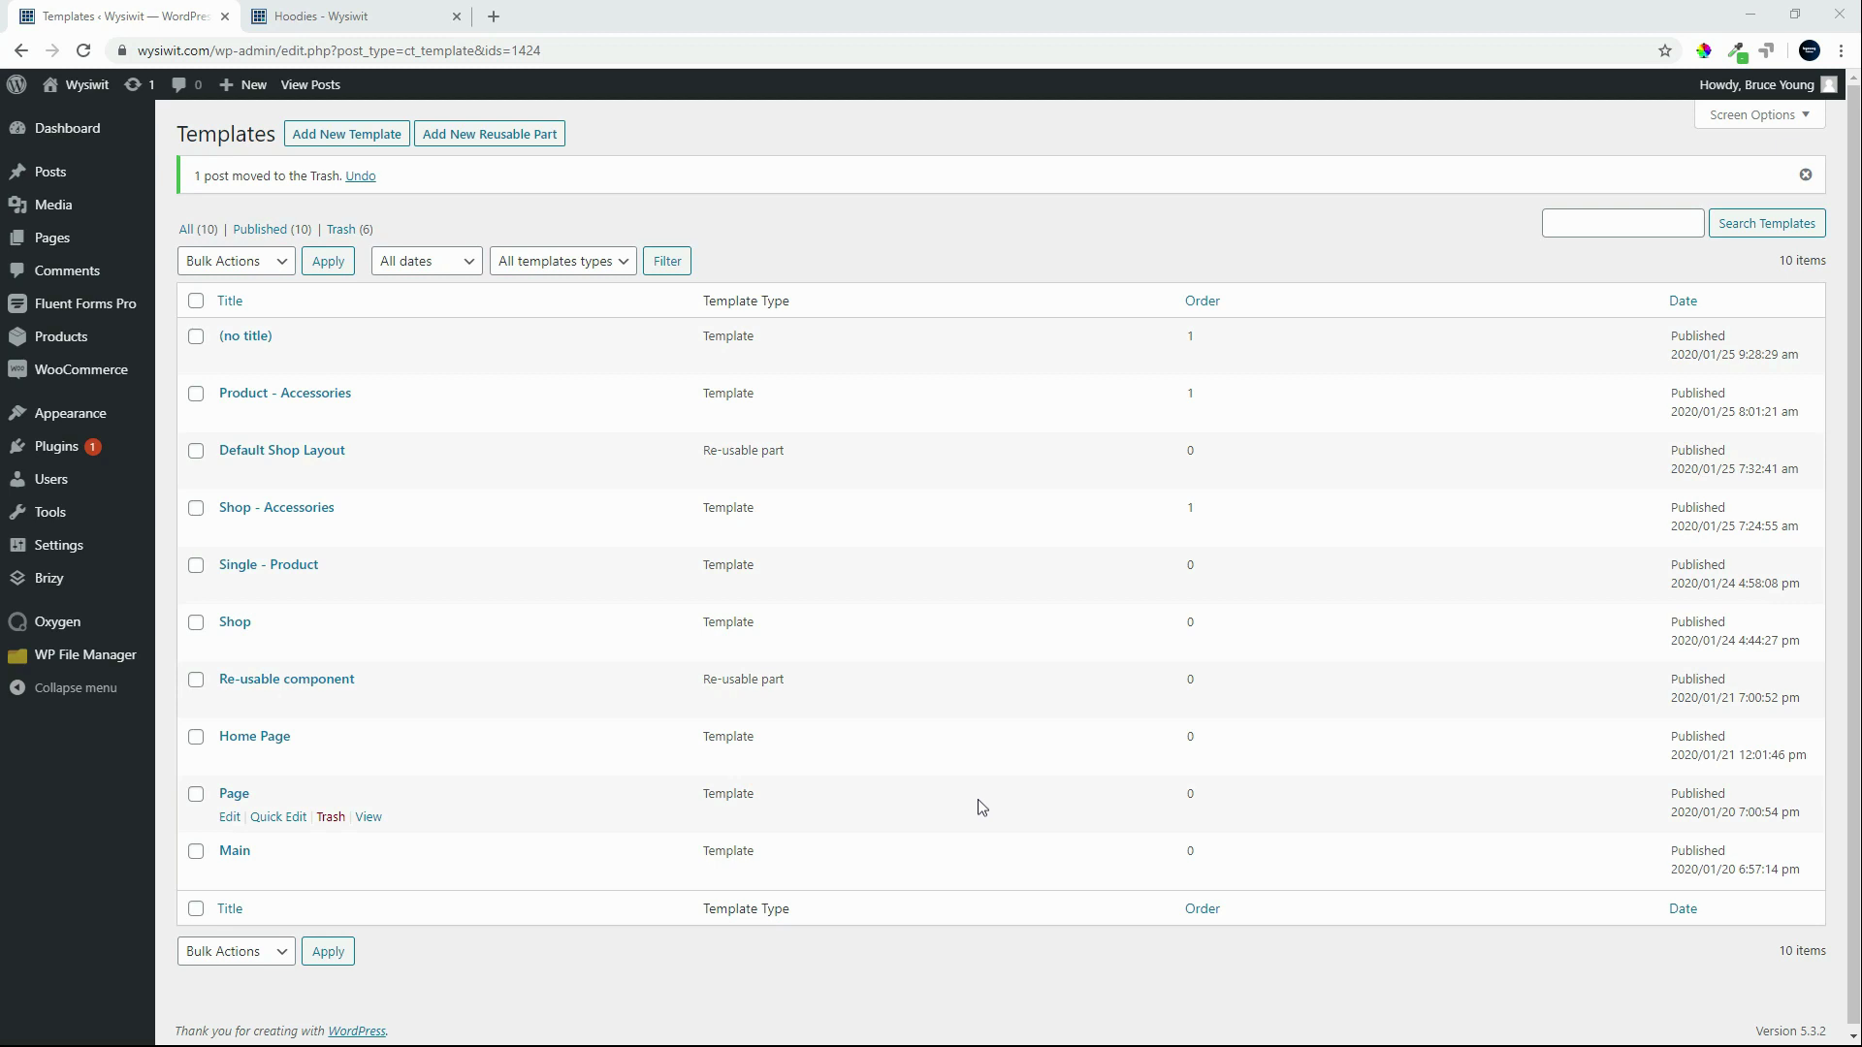
Step: Create a new template titled 'Archive - Hoodies' that inherits its design from the Main template
mouse_move(88, 621)
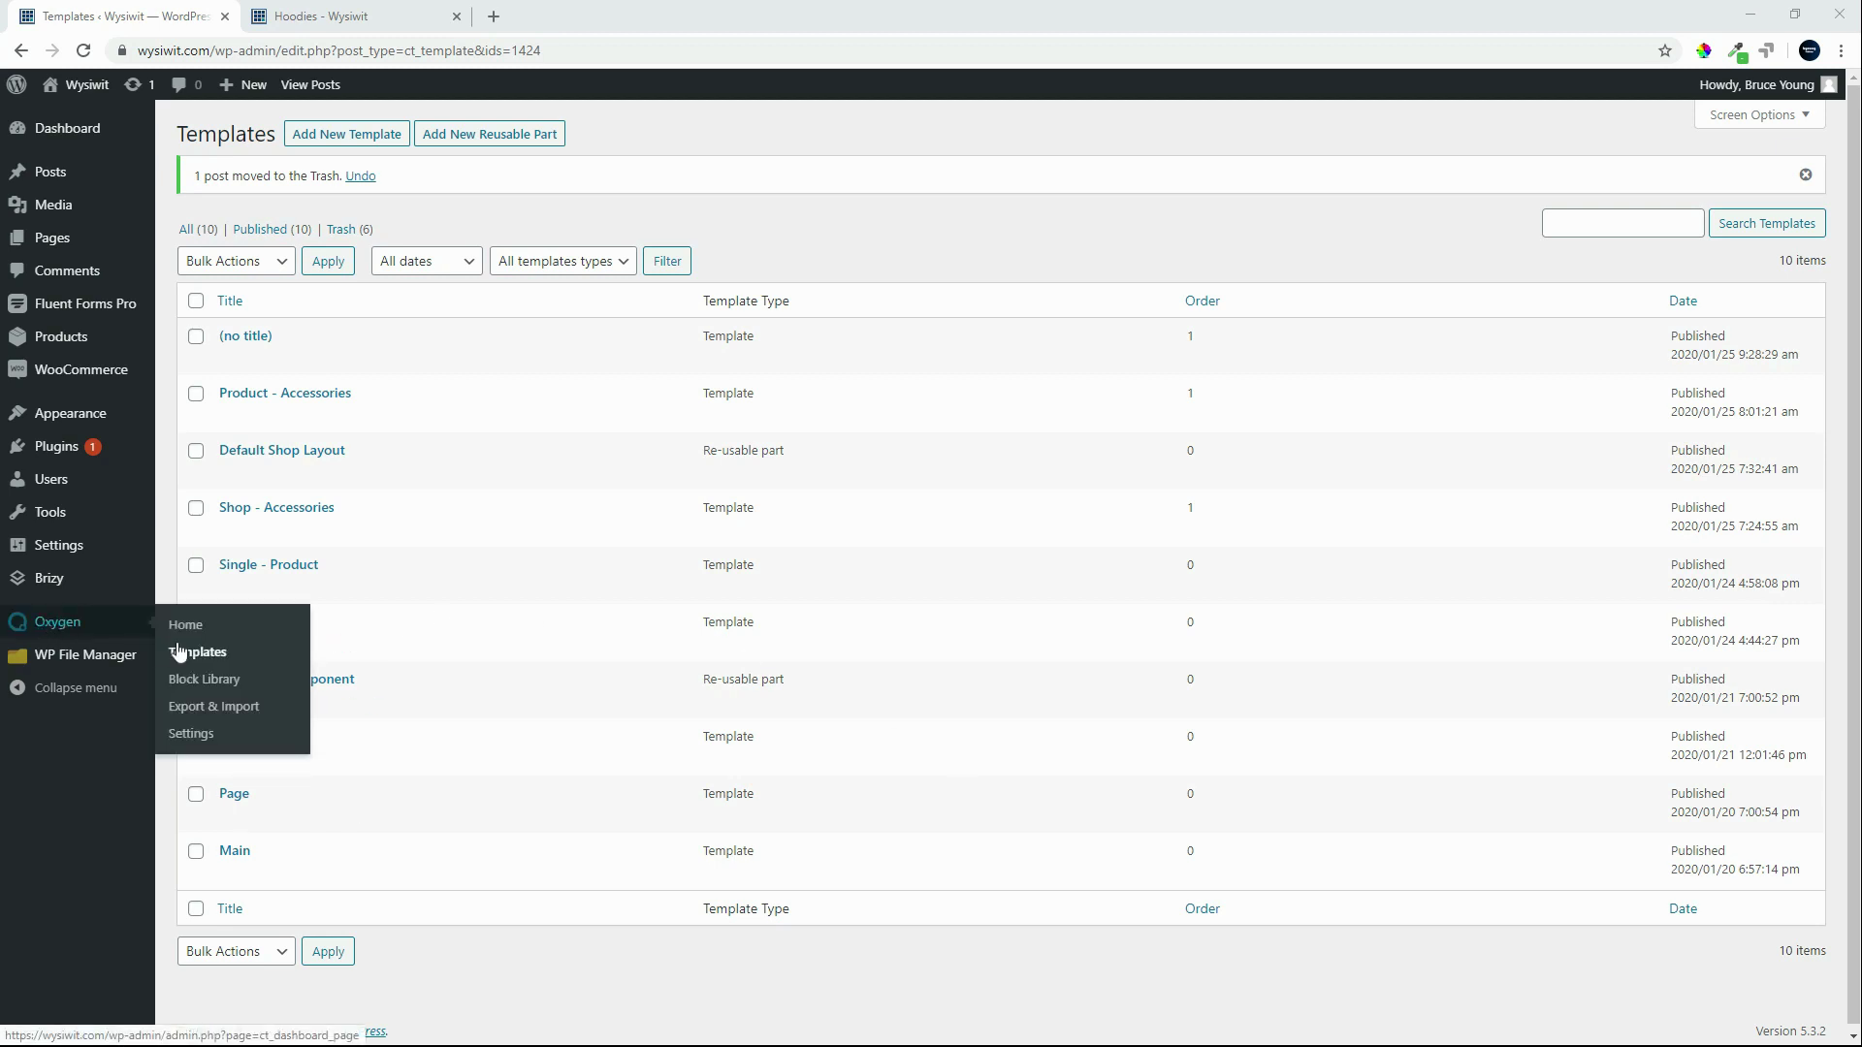
left_click(351, 136)
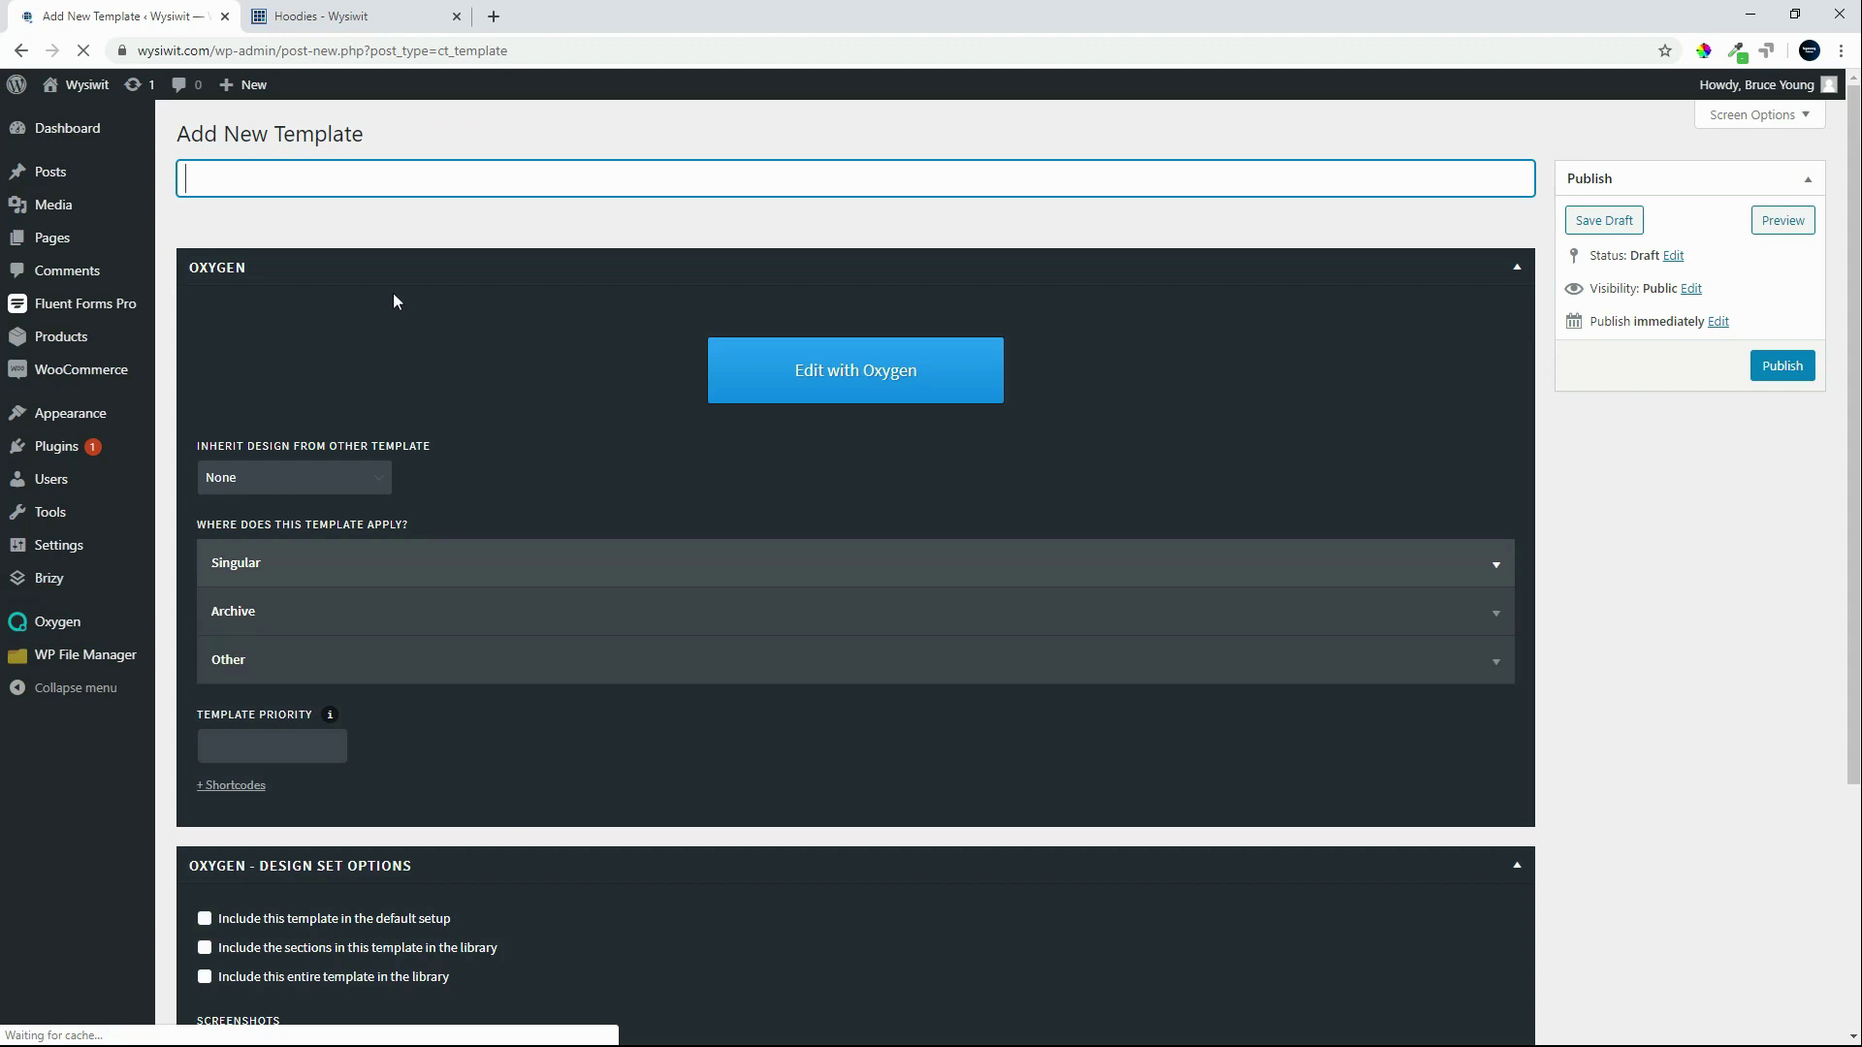
type("A")
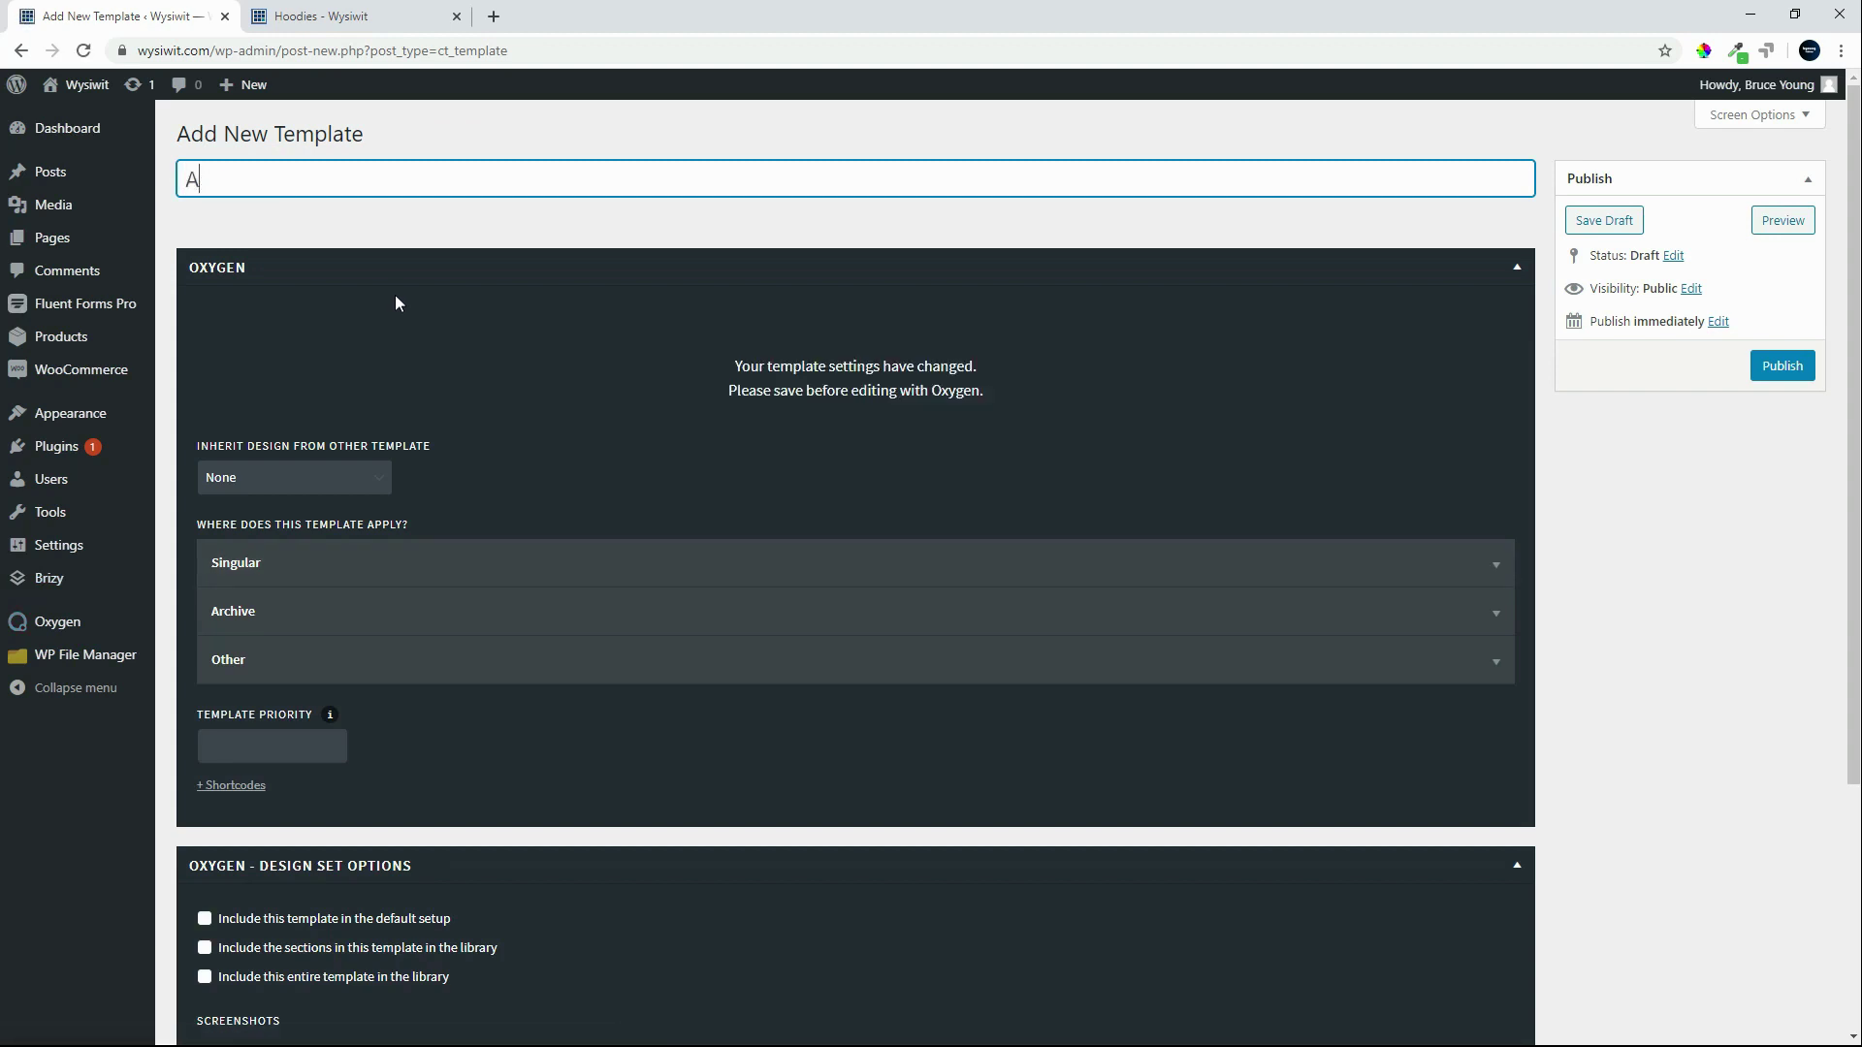
type("rchive - Hoodies")
left_click(337, 482)
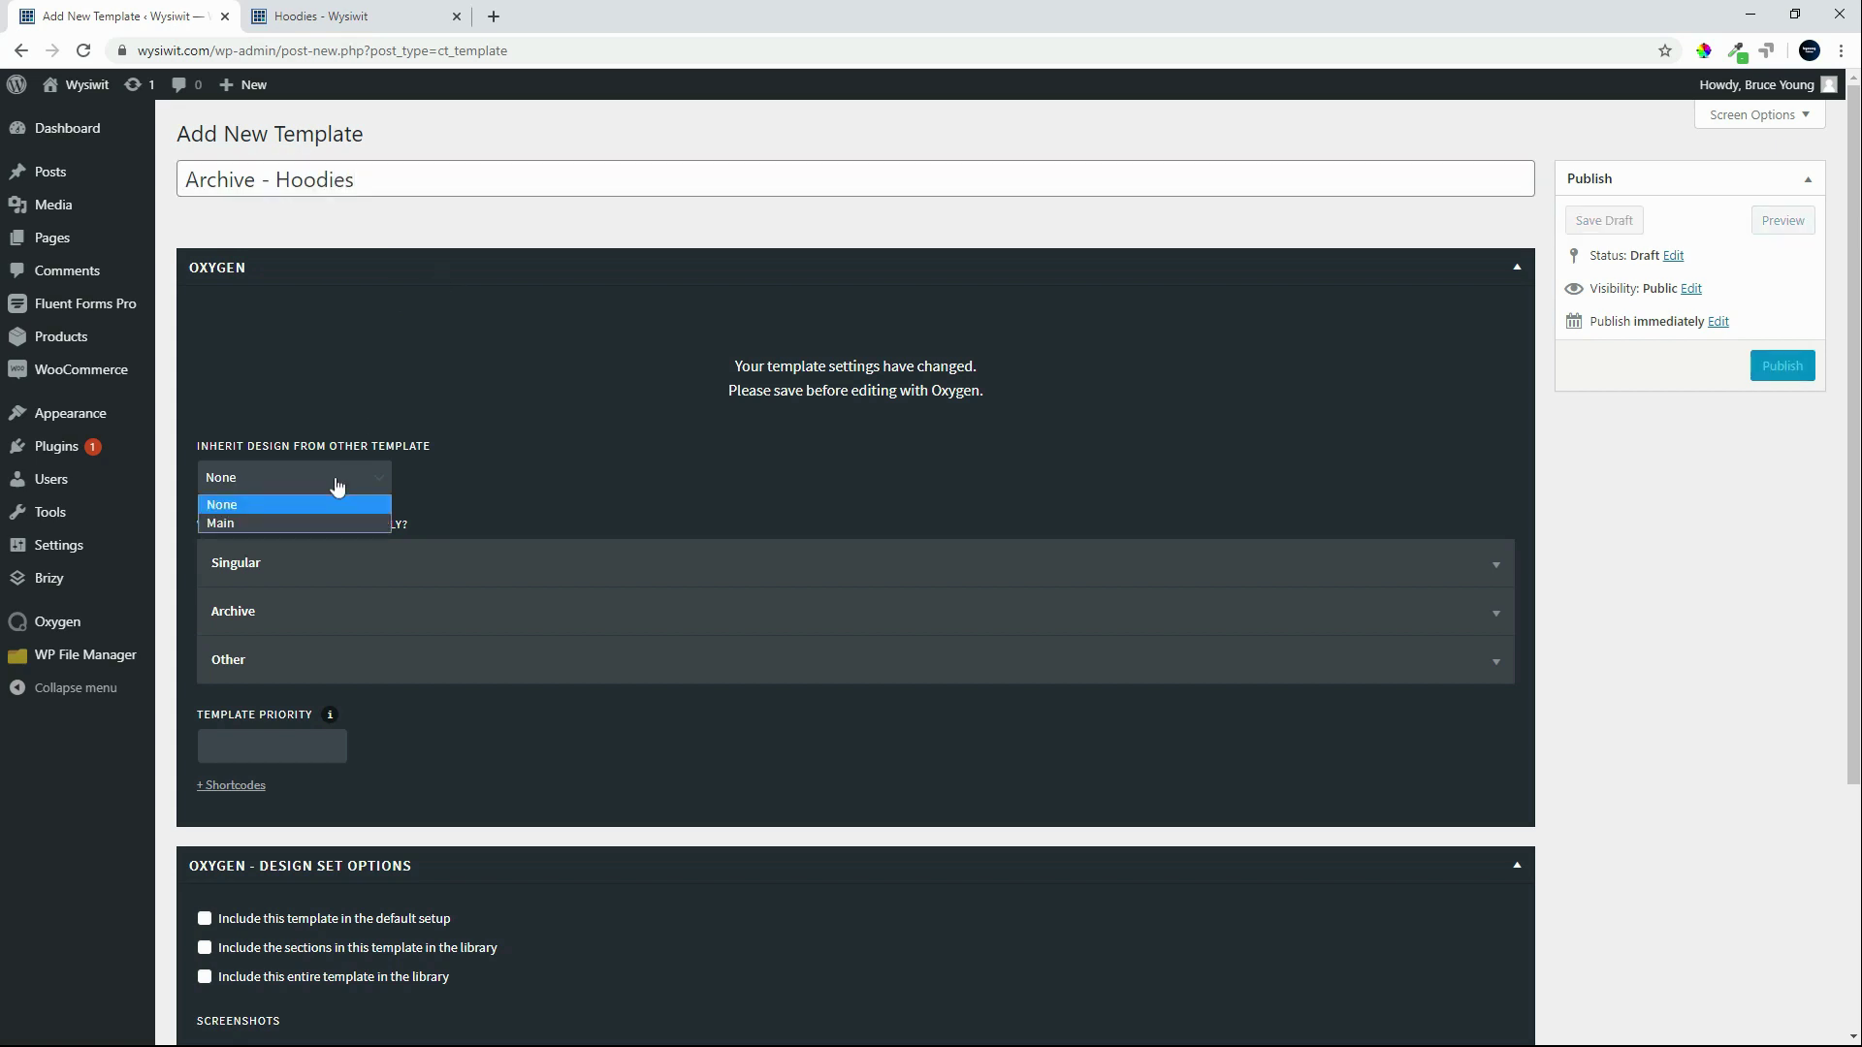
left_click(323, 529)
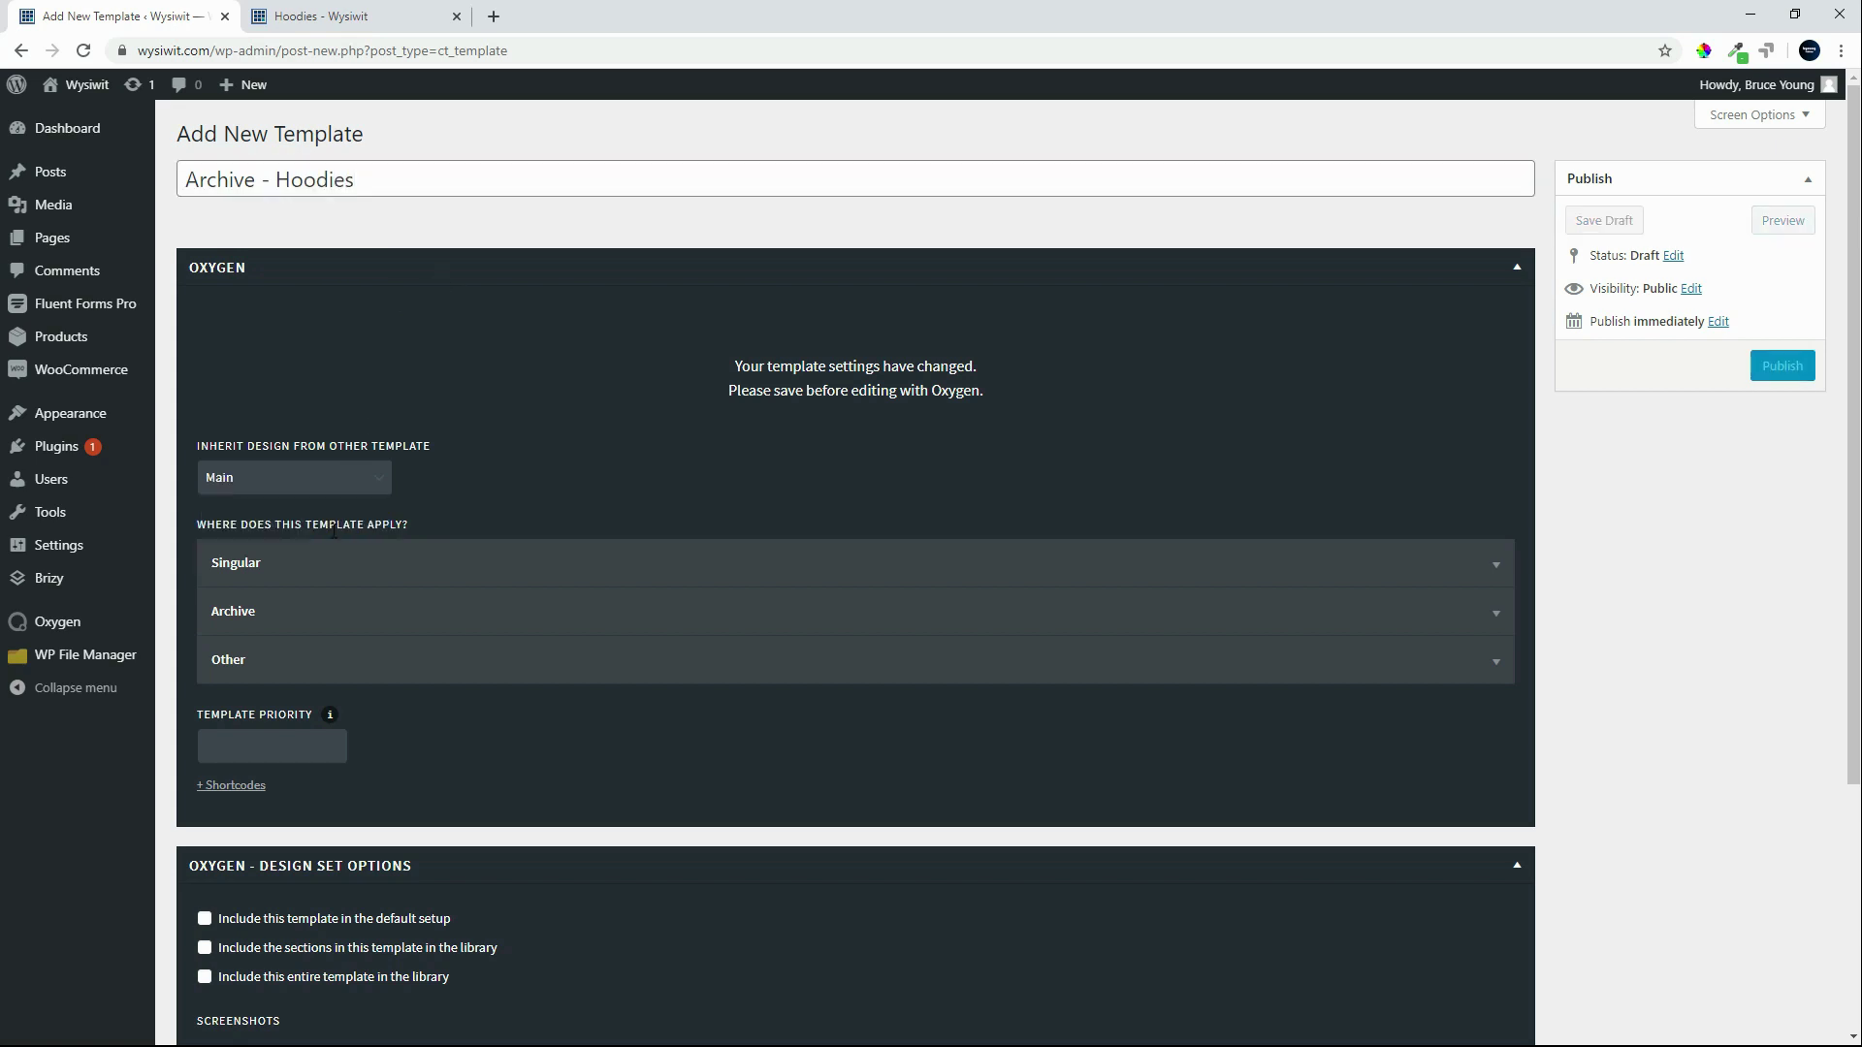
Step: Apply the template to the Hoodies product category under Archive > Taxonomies
left_click(242, 611)
left_click(237, 698)
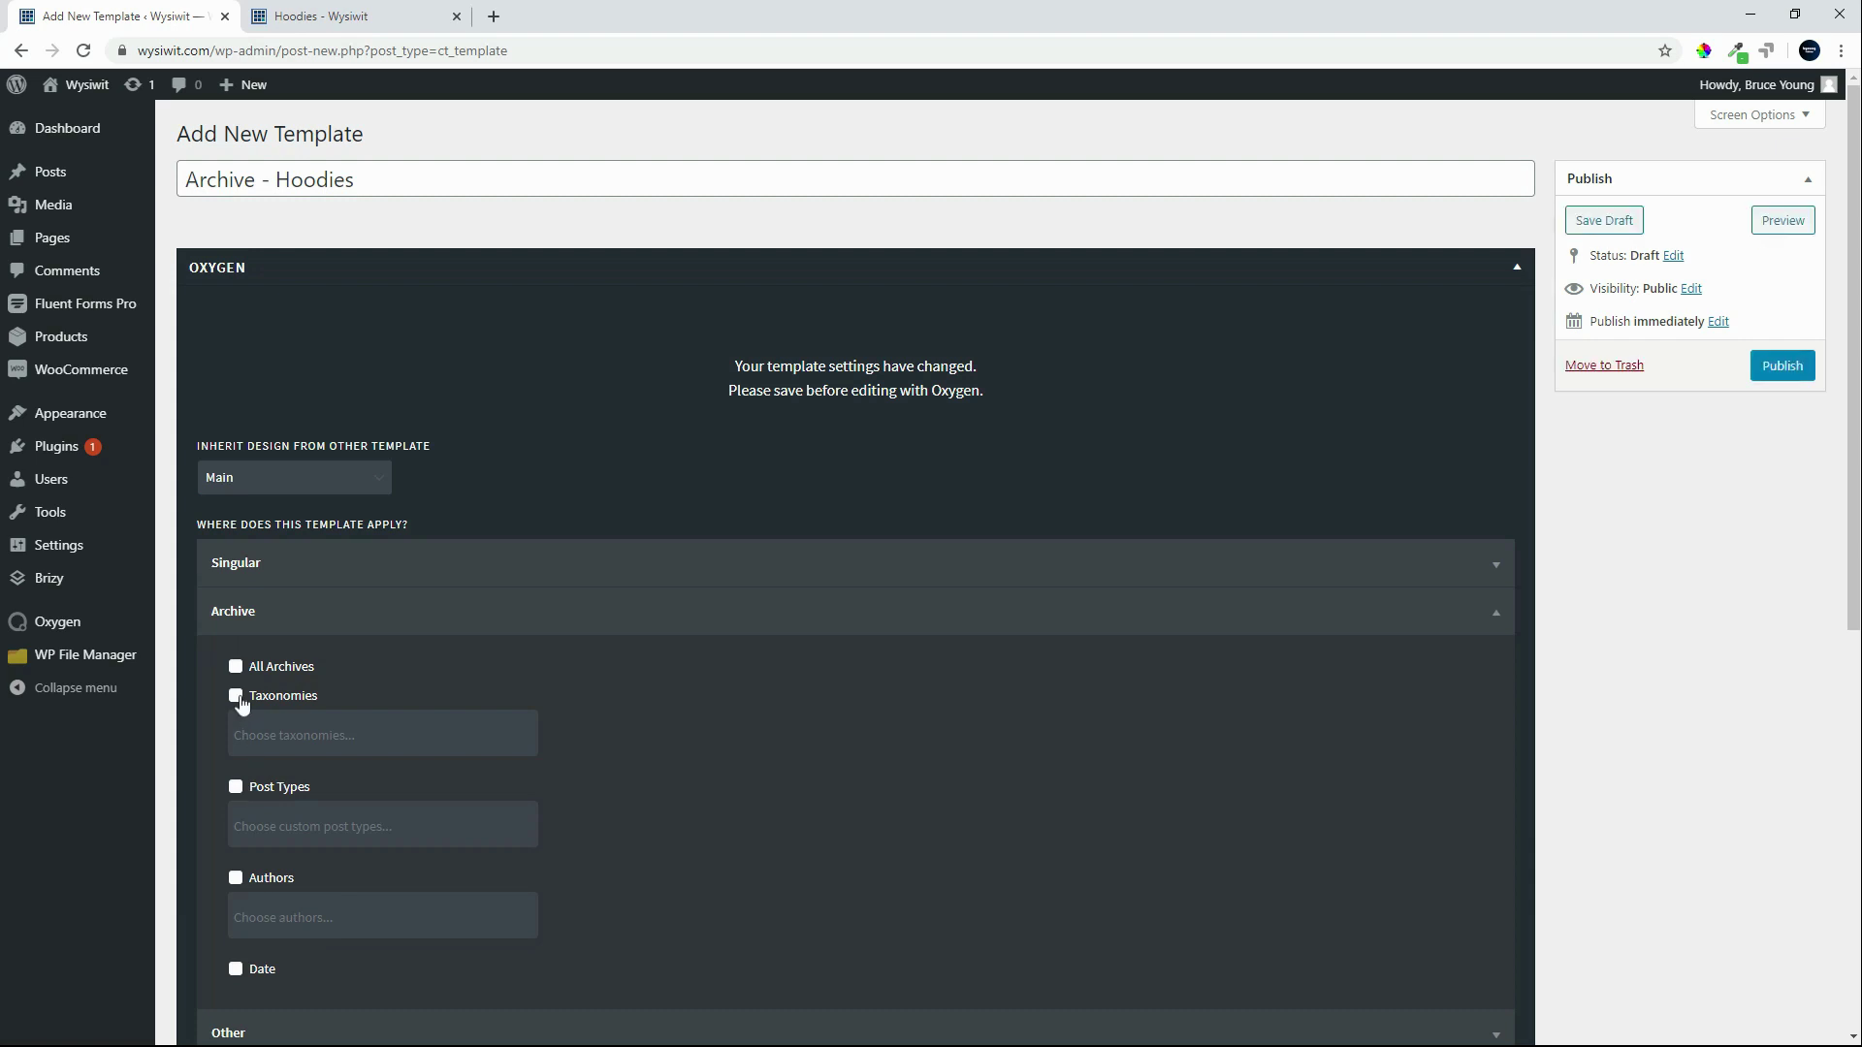
left_click(266, 732)
type("Hood")
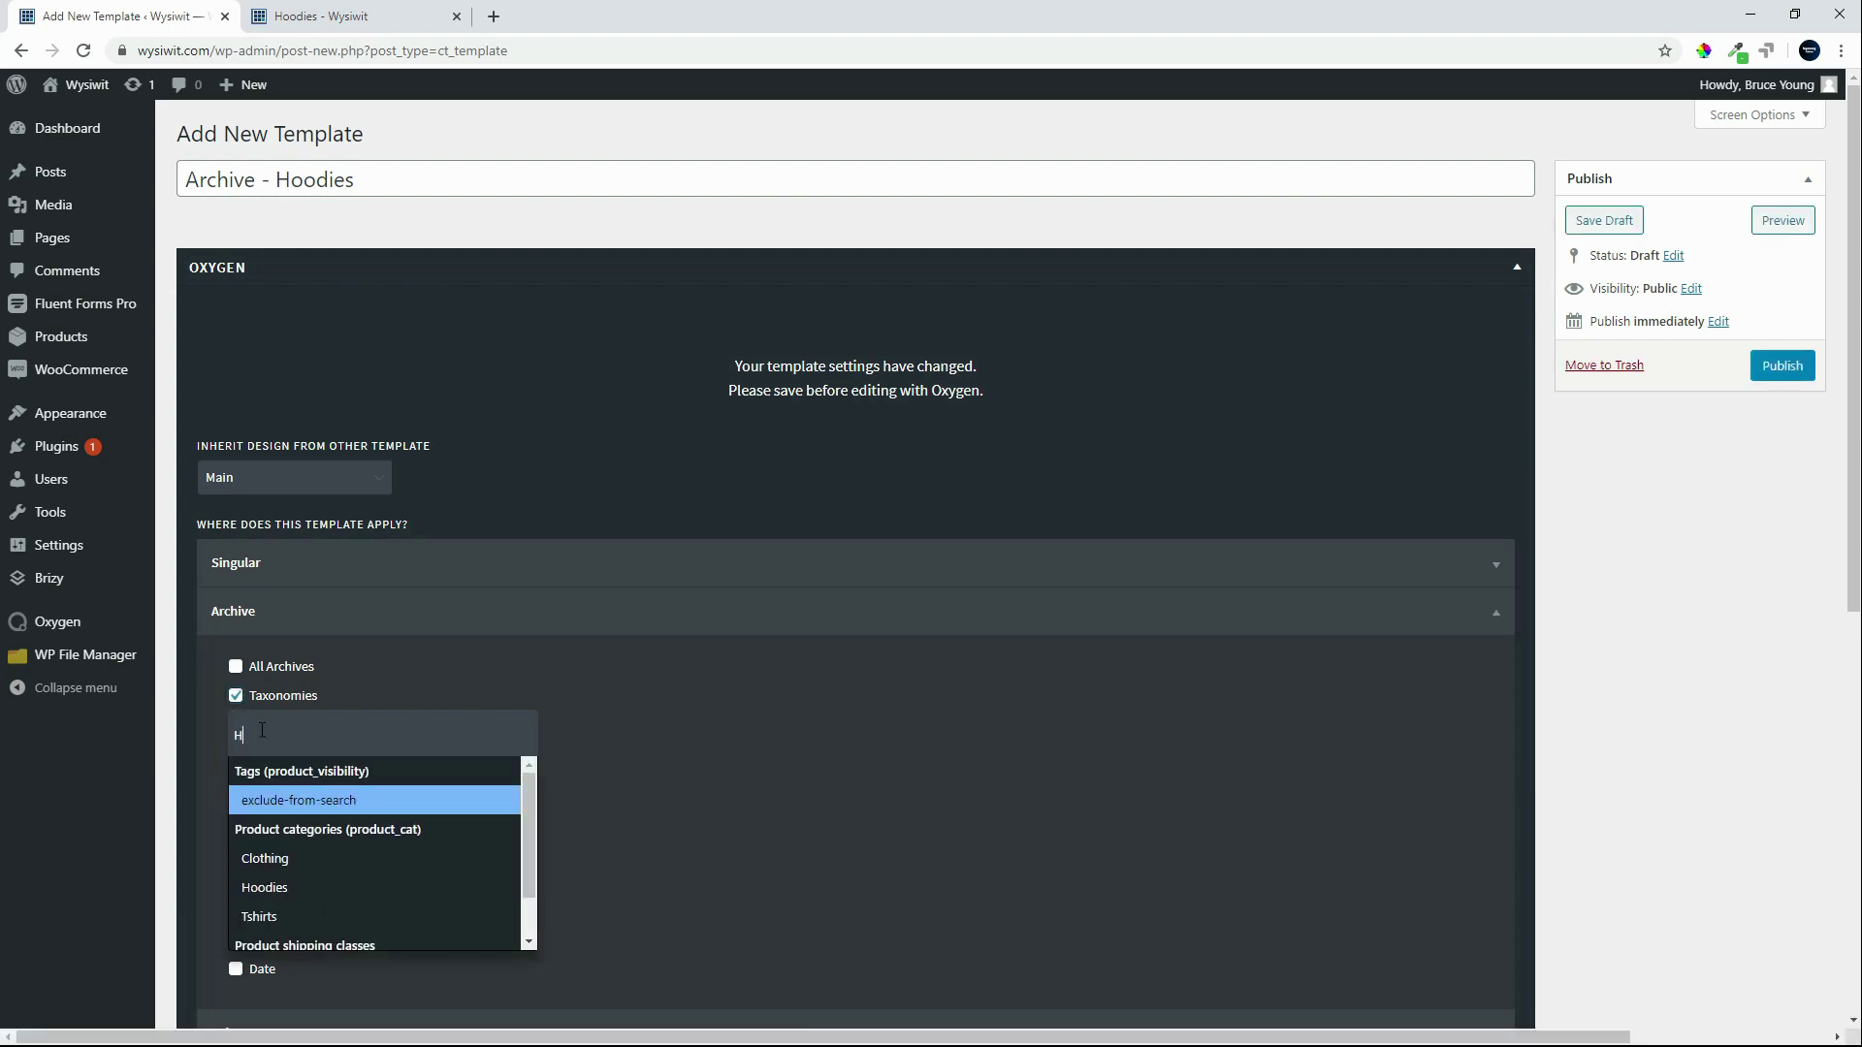
left_click(255, 803)
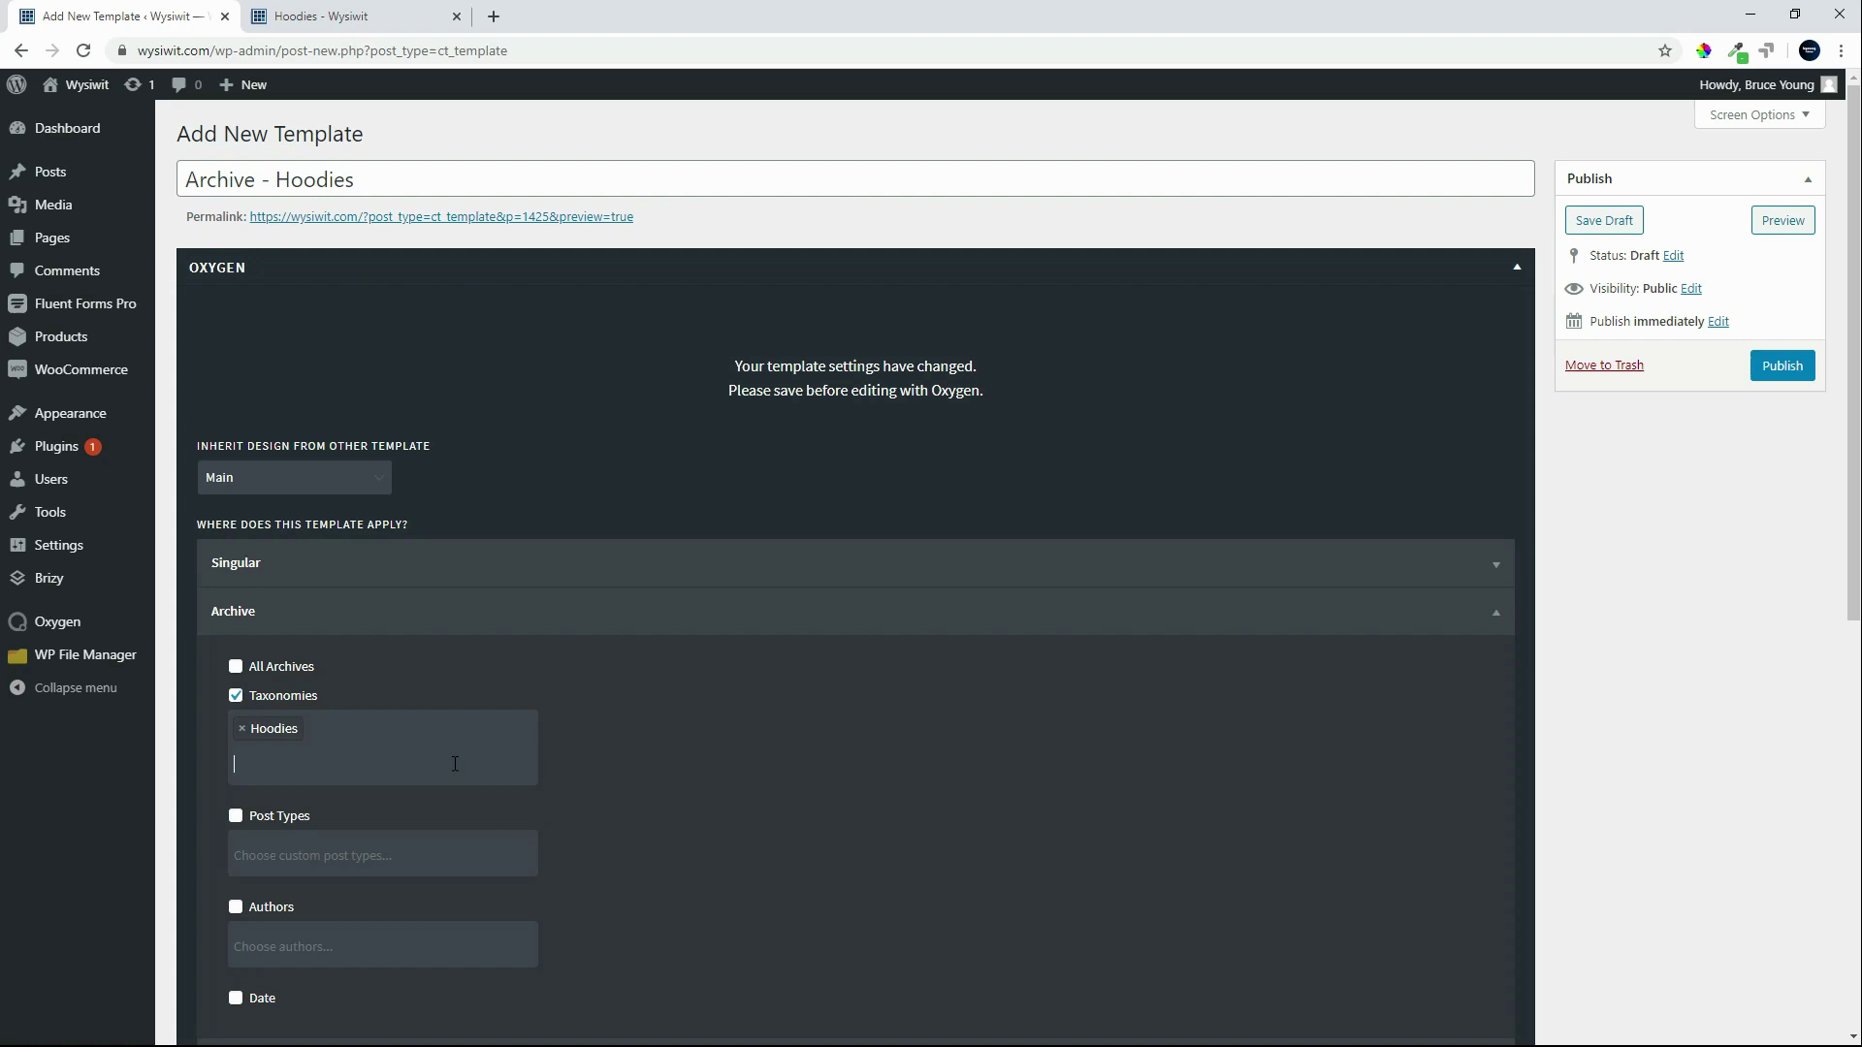
Step: Set the template priority to 1 and publish the template
scroll(707, 812, "down", 4)
left_click(229, 754)
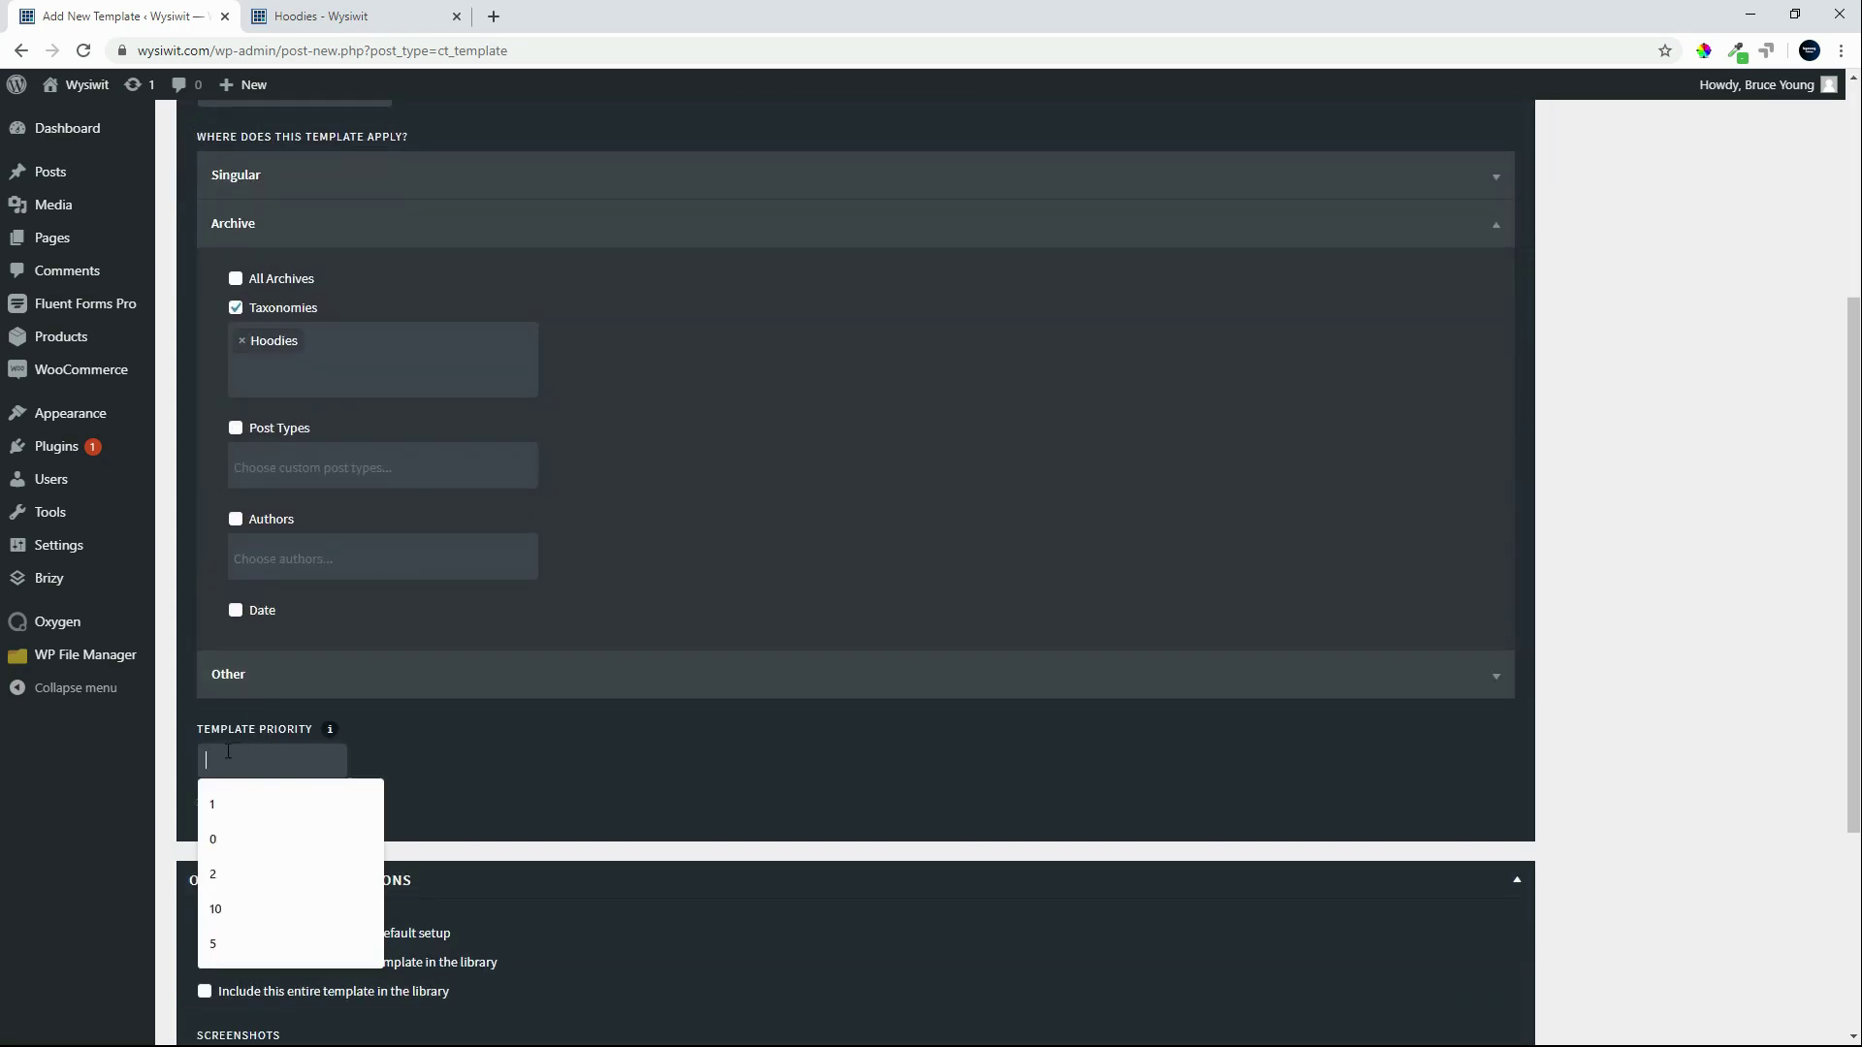
type("1")
scroll(870, 732, "up", 4)
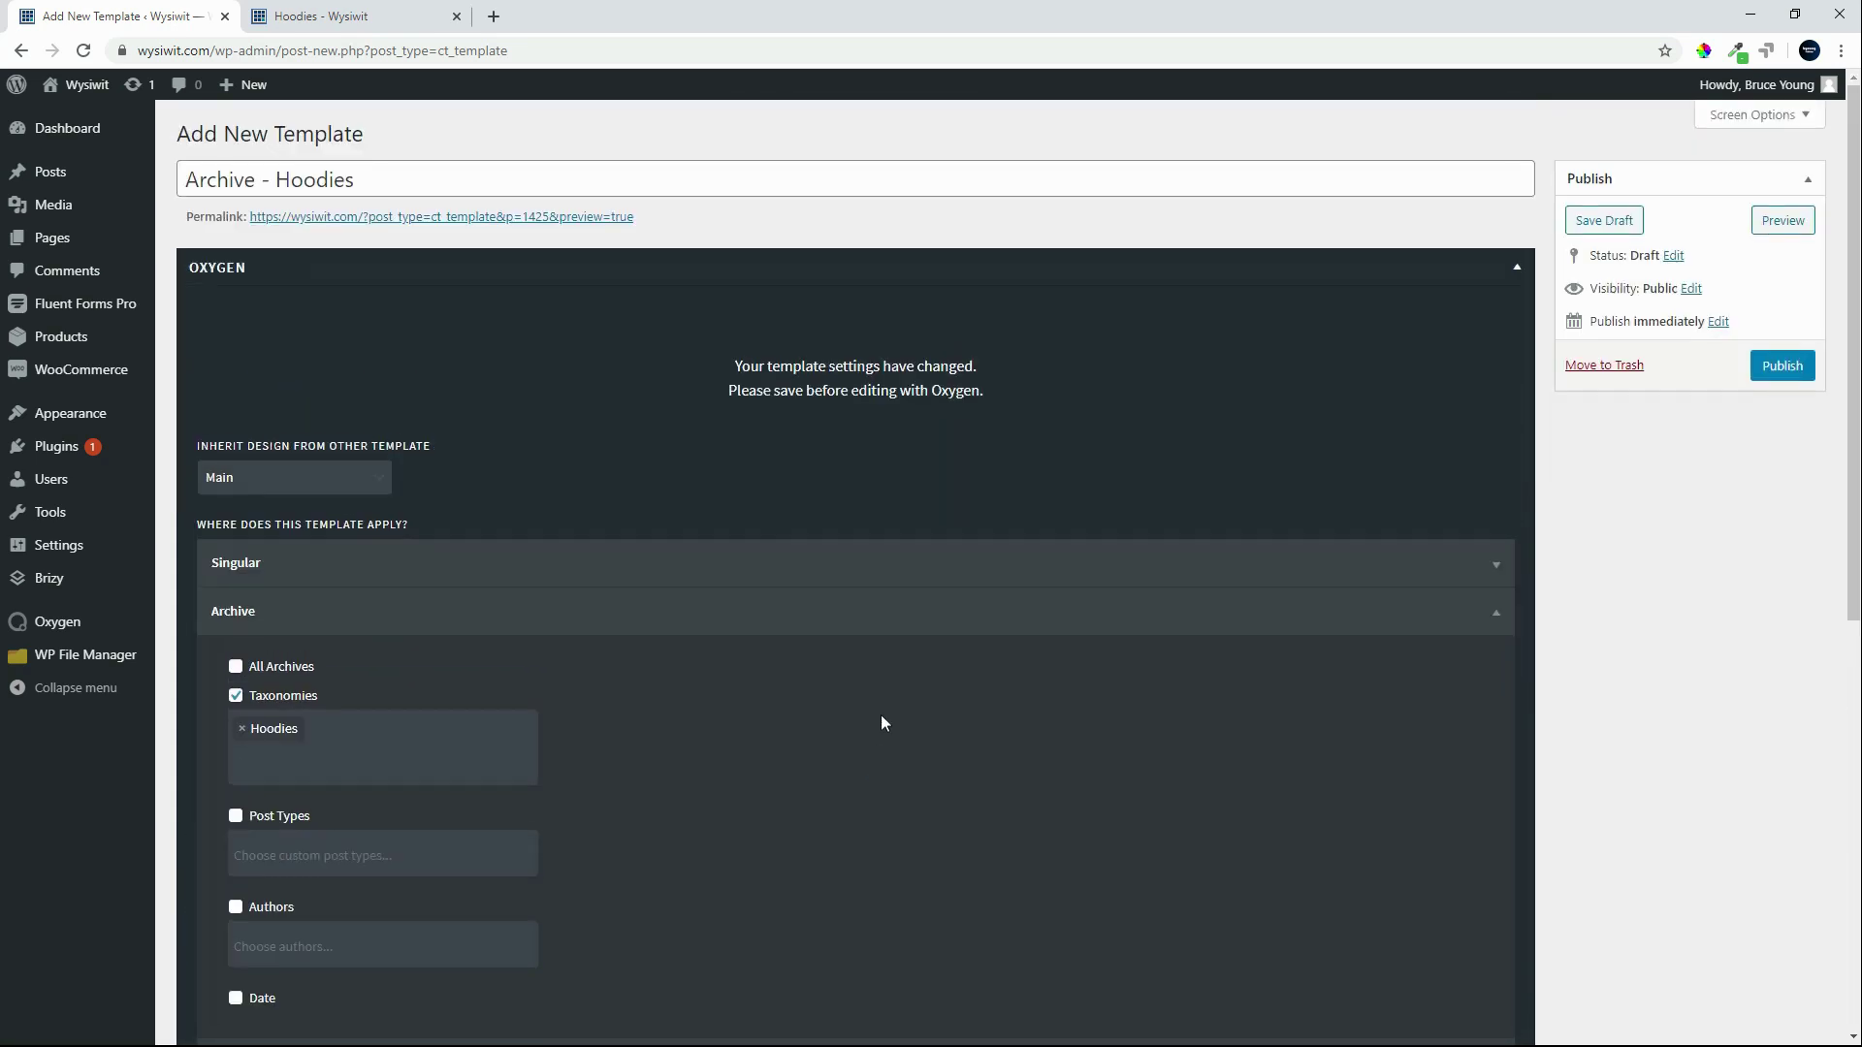
left_click(1784, 381)
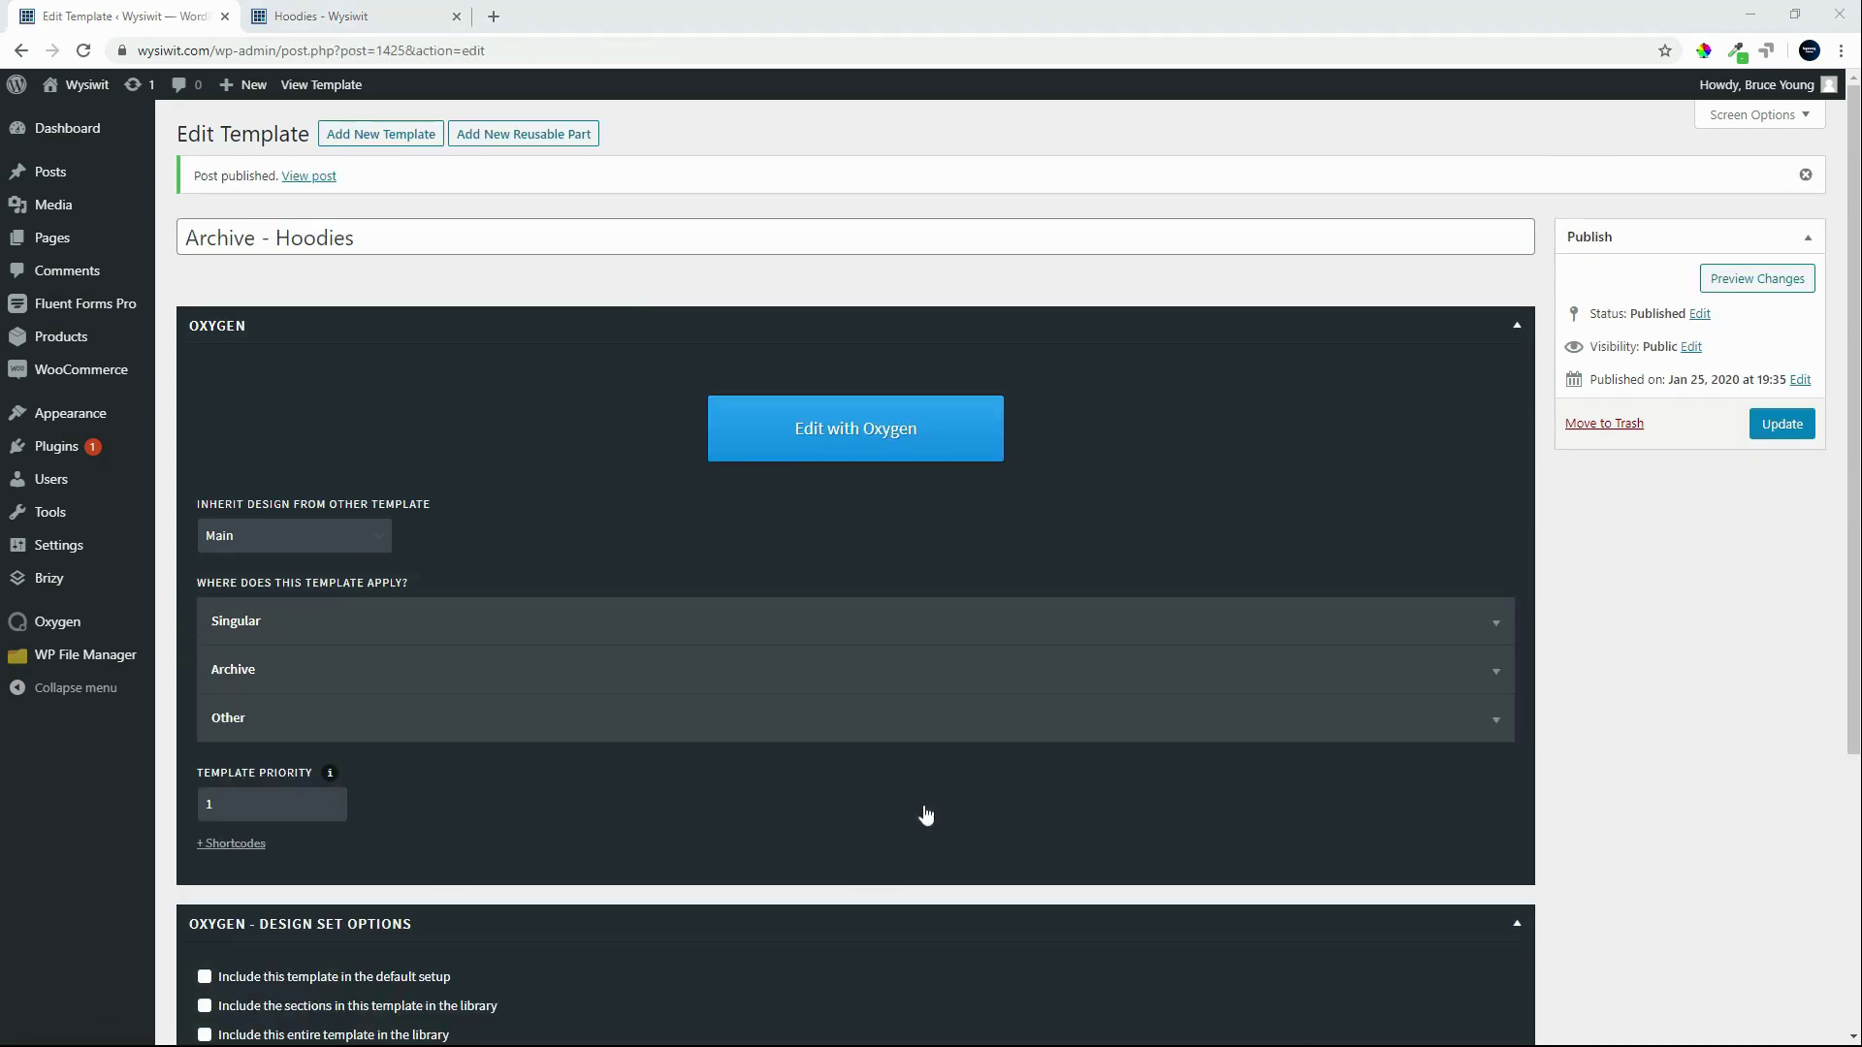
Step: Edit 'Archive - Hoodies' with Oxygen and preview it using Hoodies
left_click(897, 443)
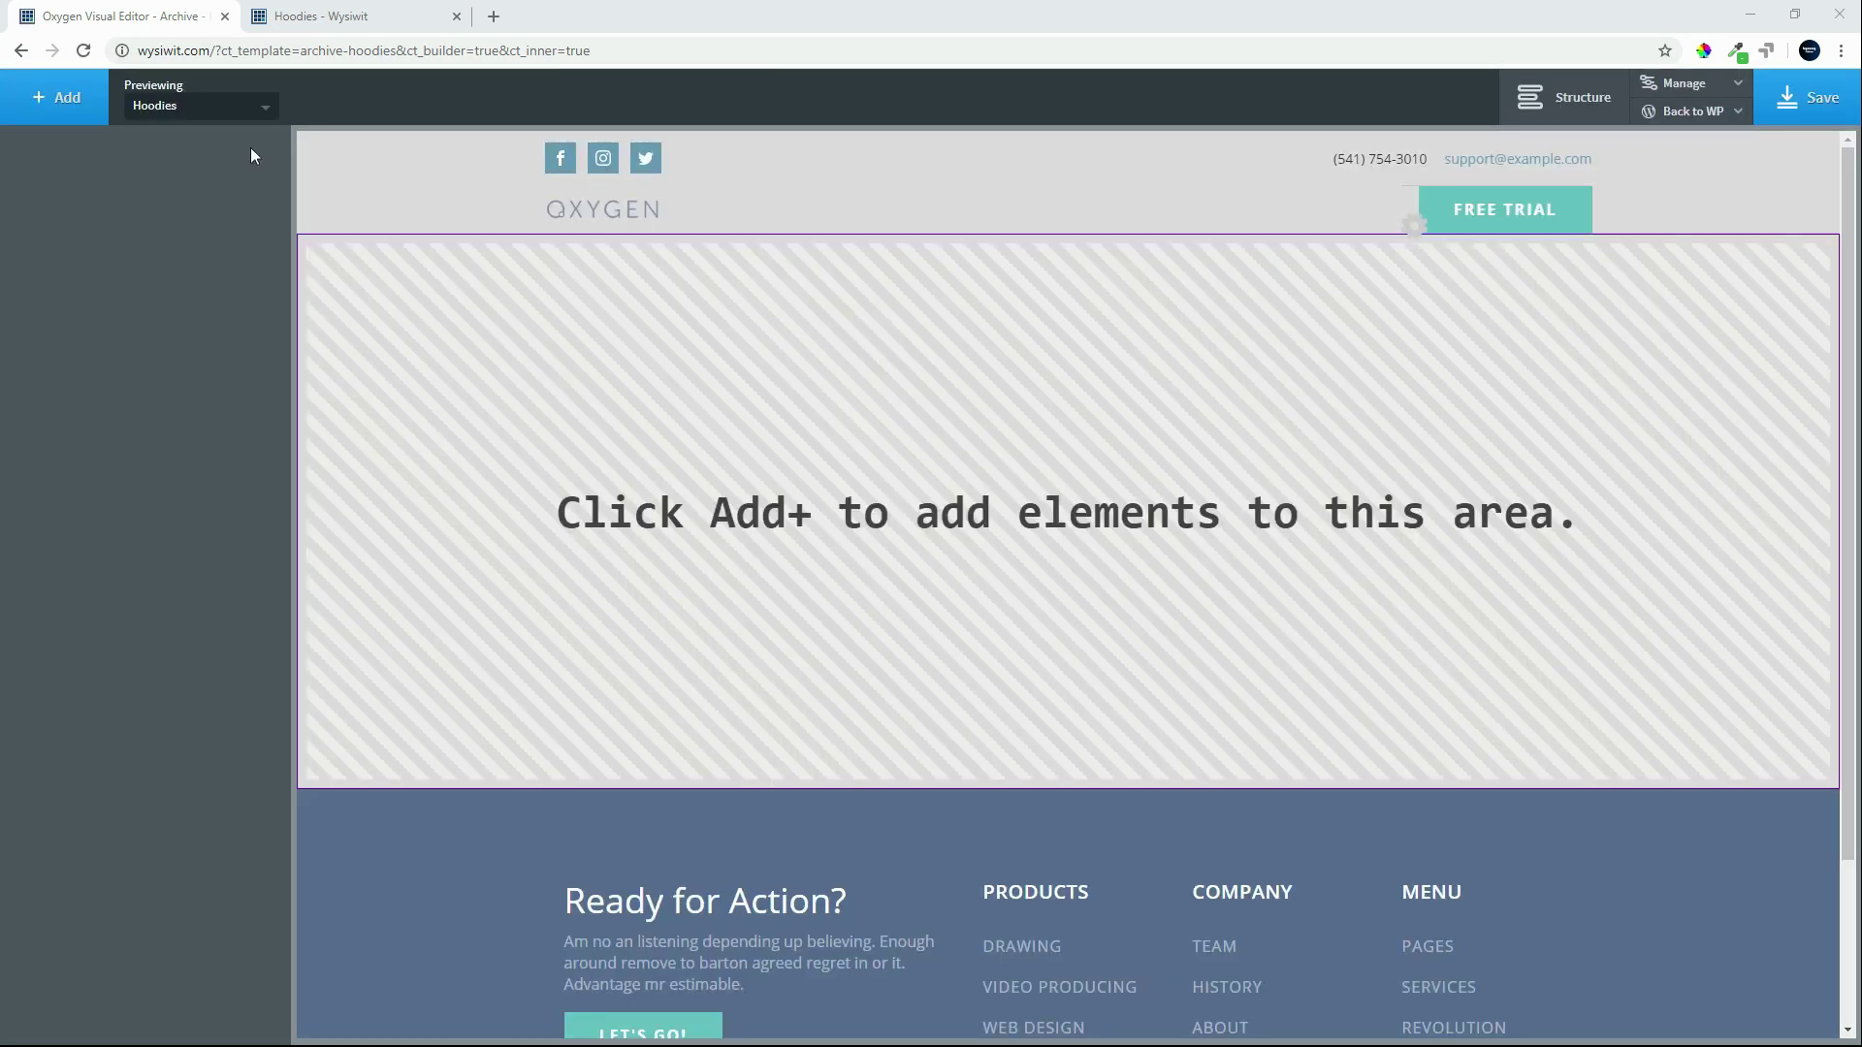
left_click(265, 108)
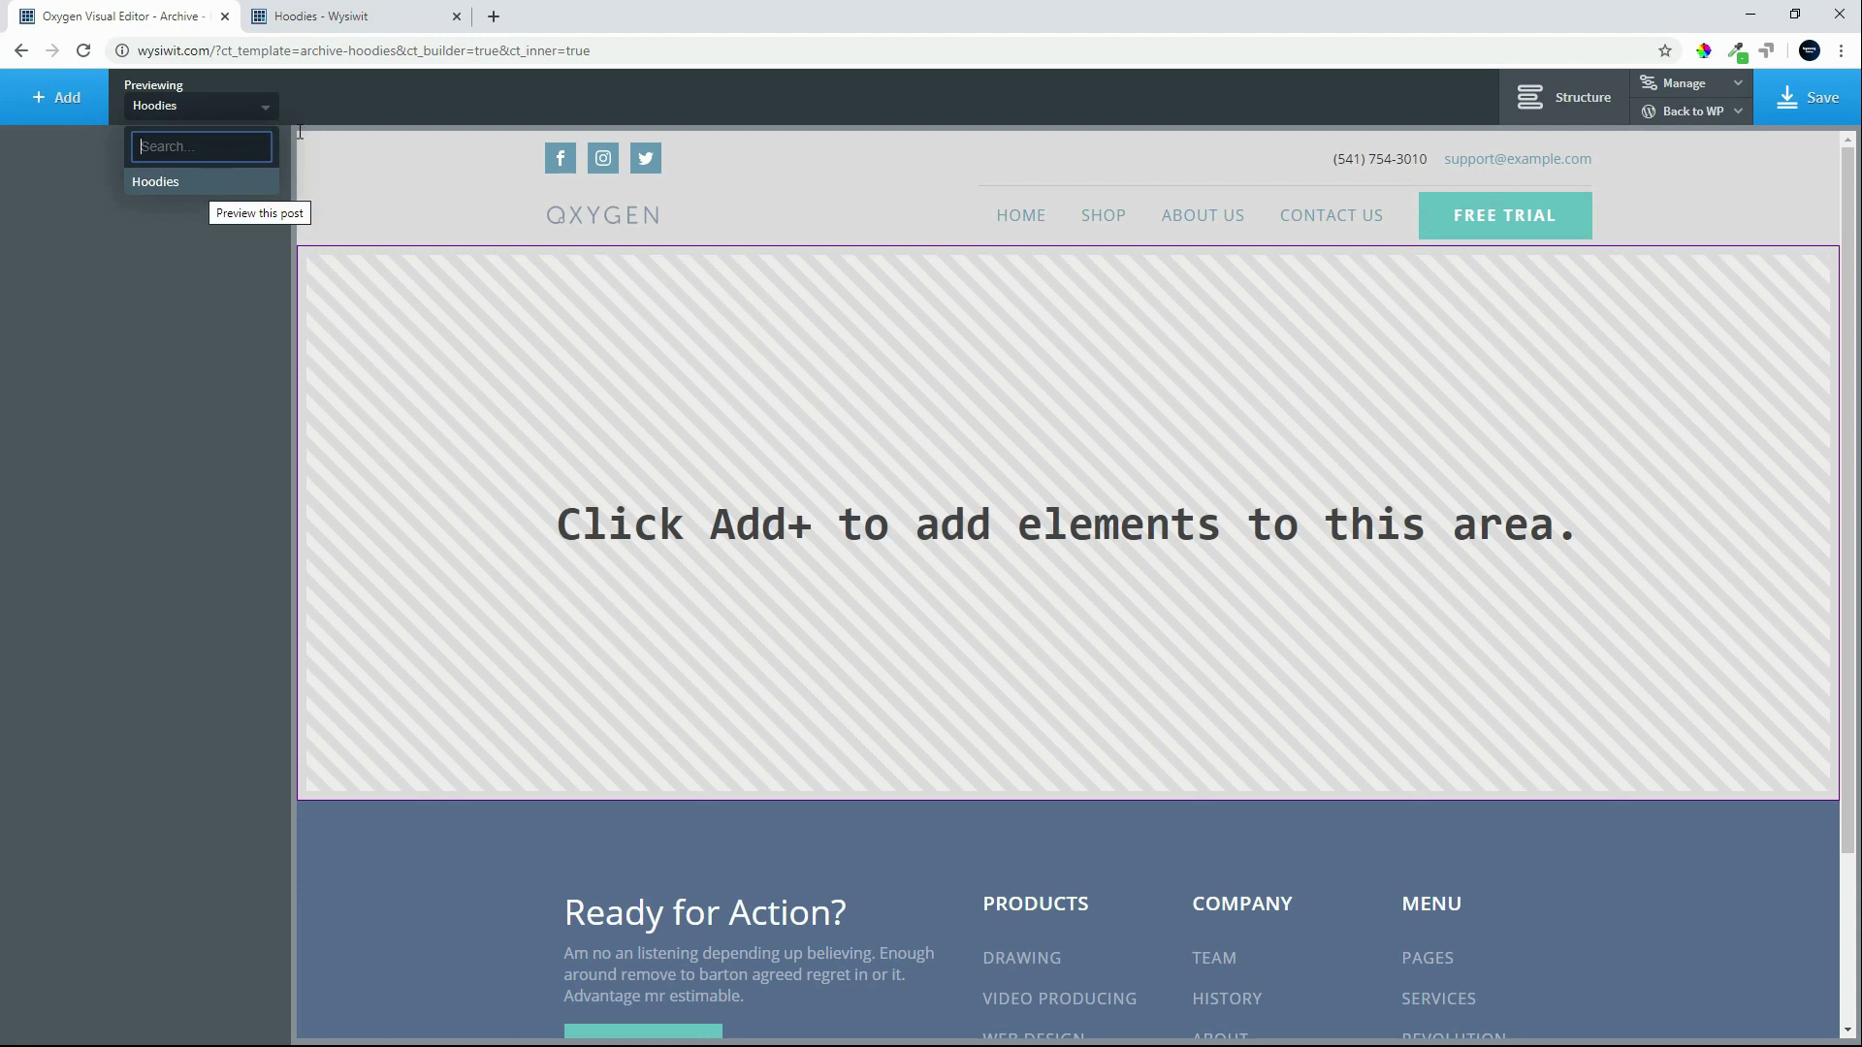
left_click(346, 99)
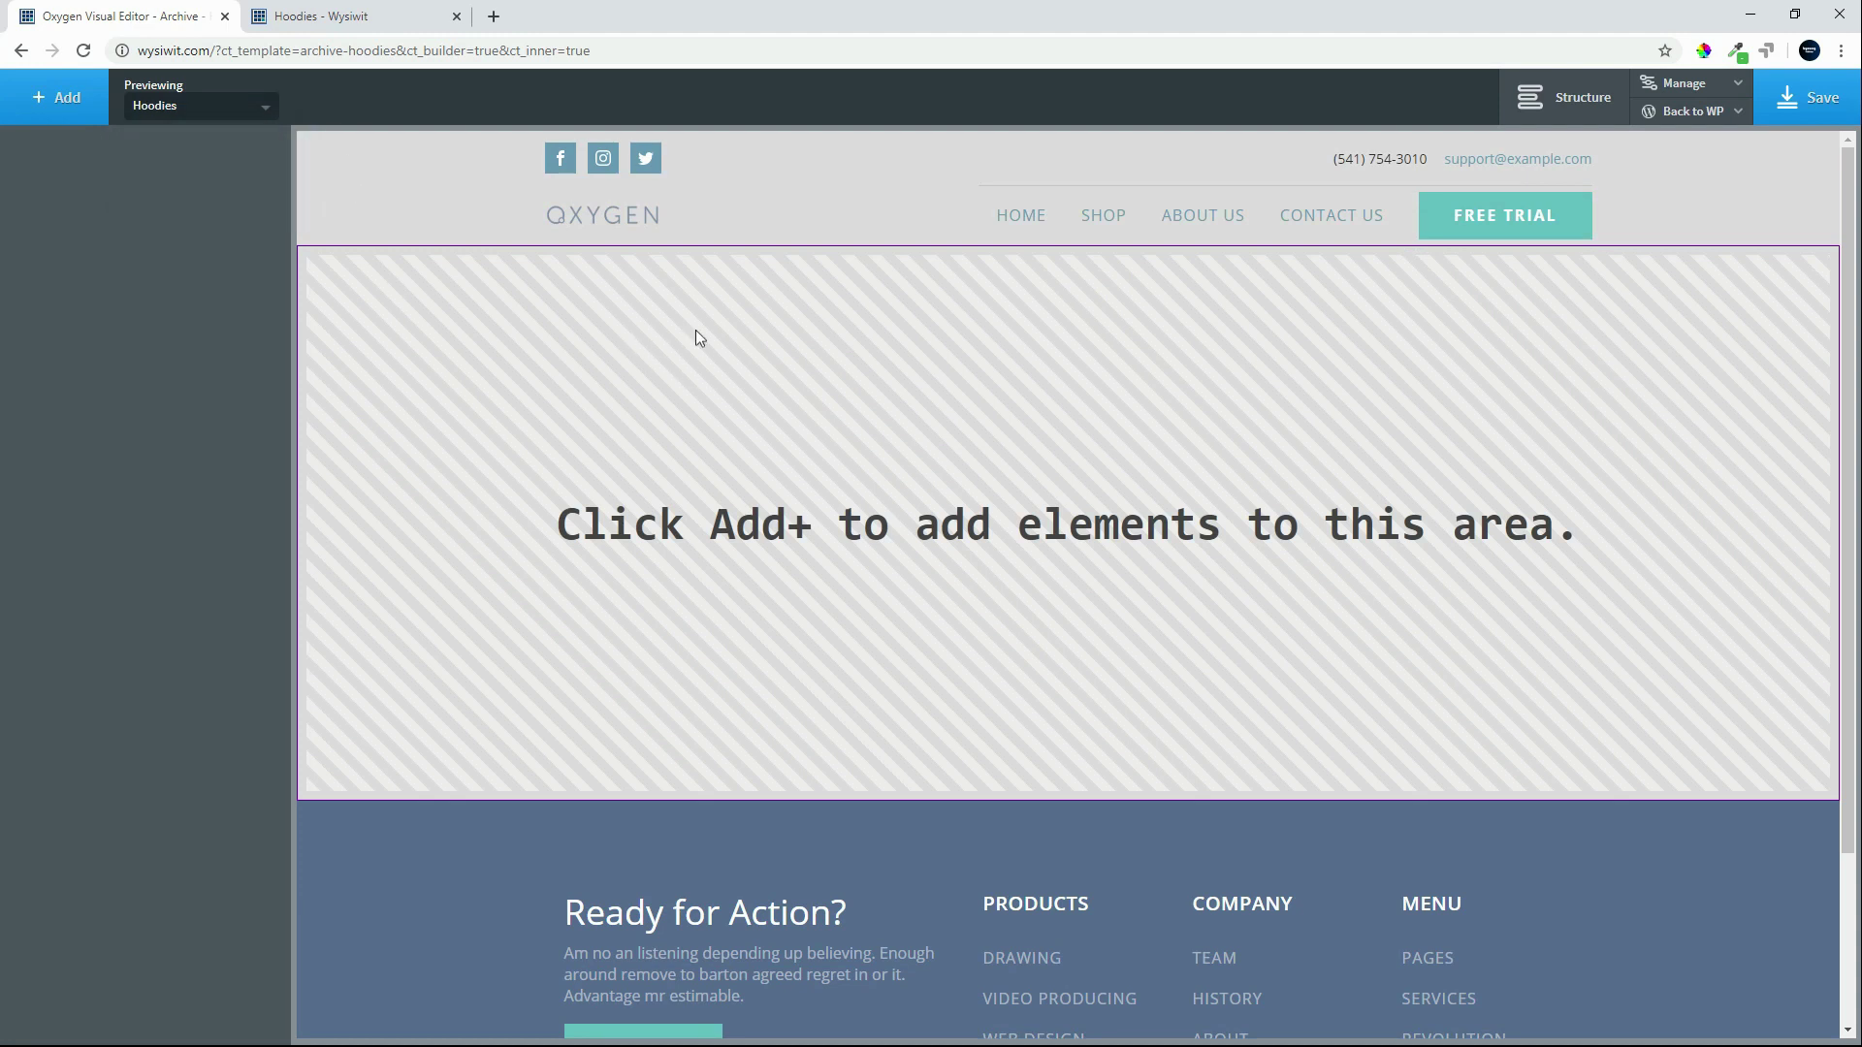
Step: Add a Section from Basics, then place a WooCommerce Products List inside it
left_click(1563, 97)
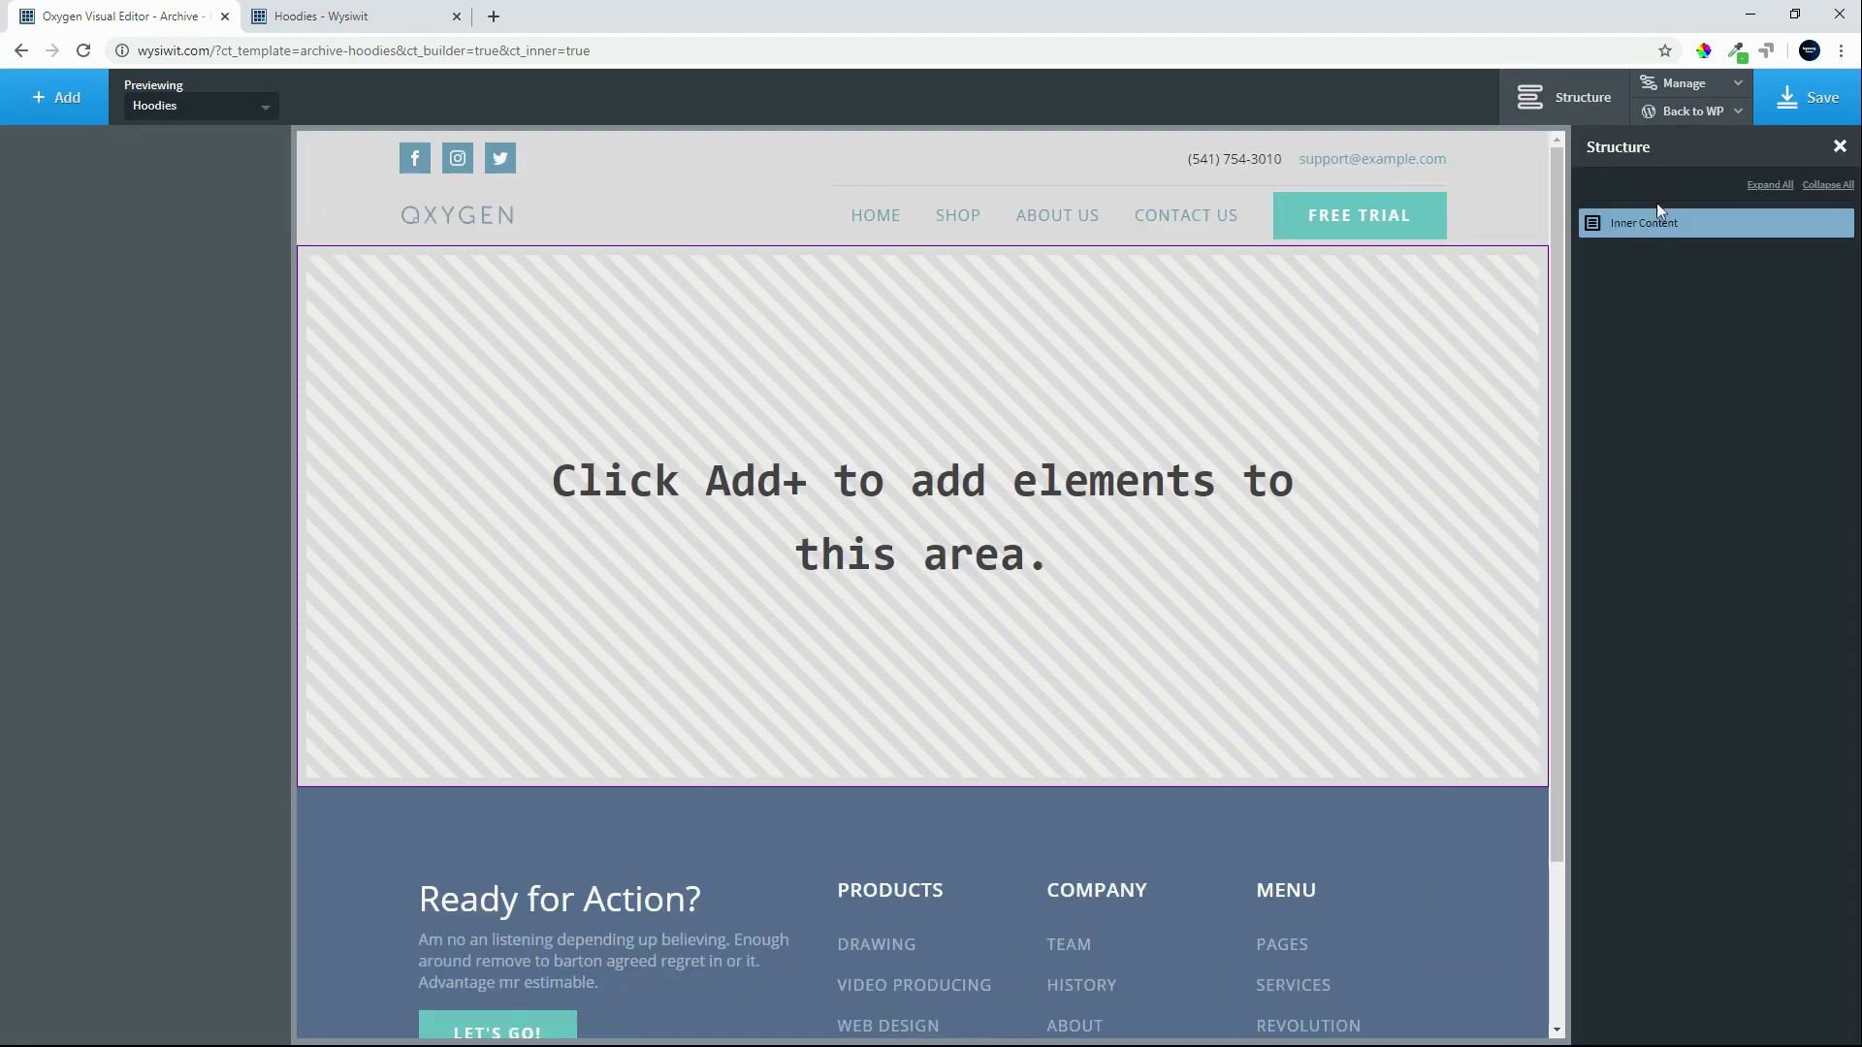
left_click(59, 99)
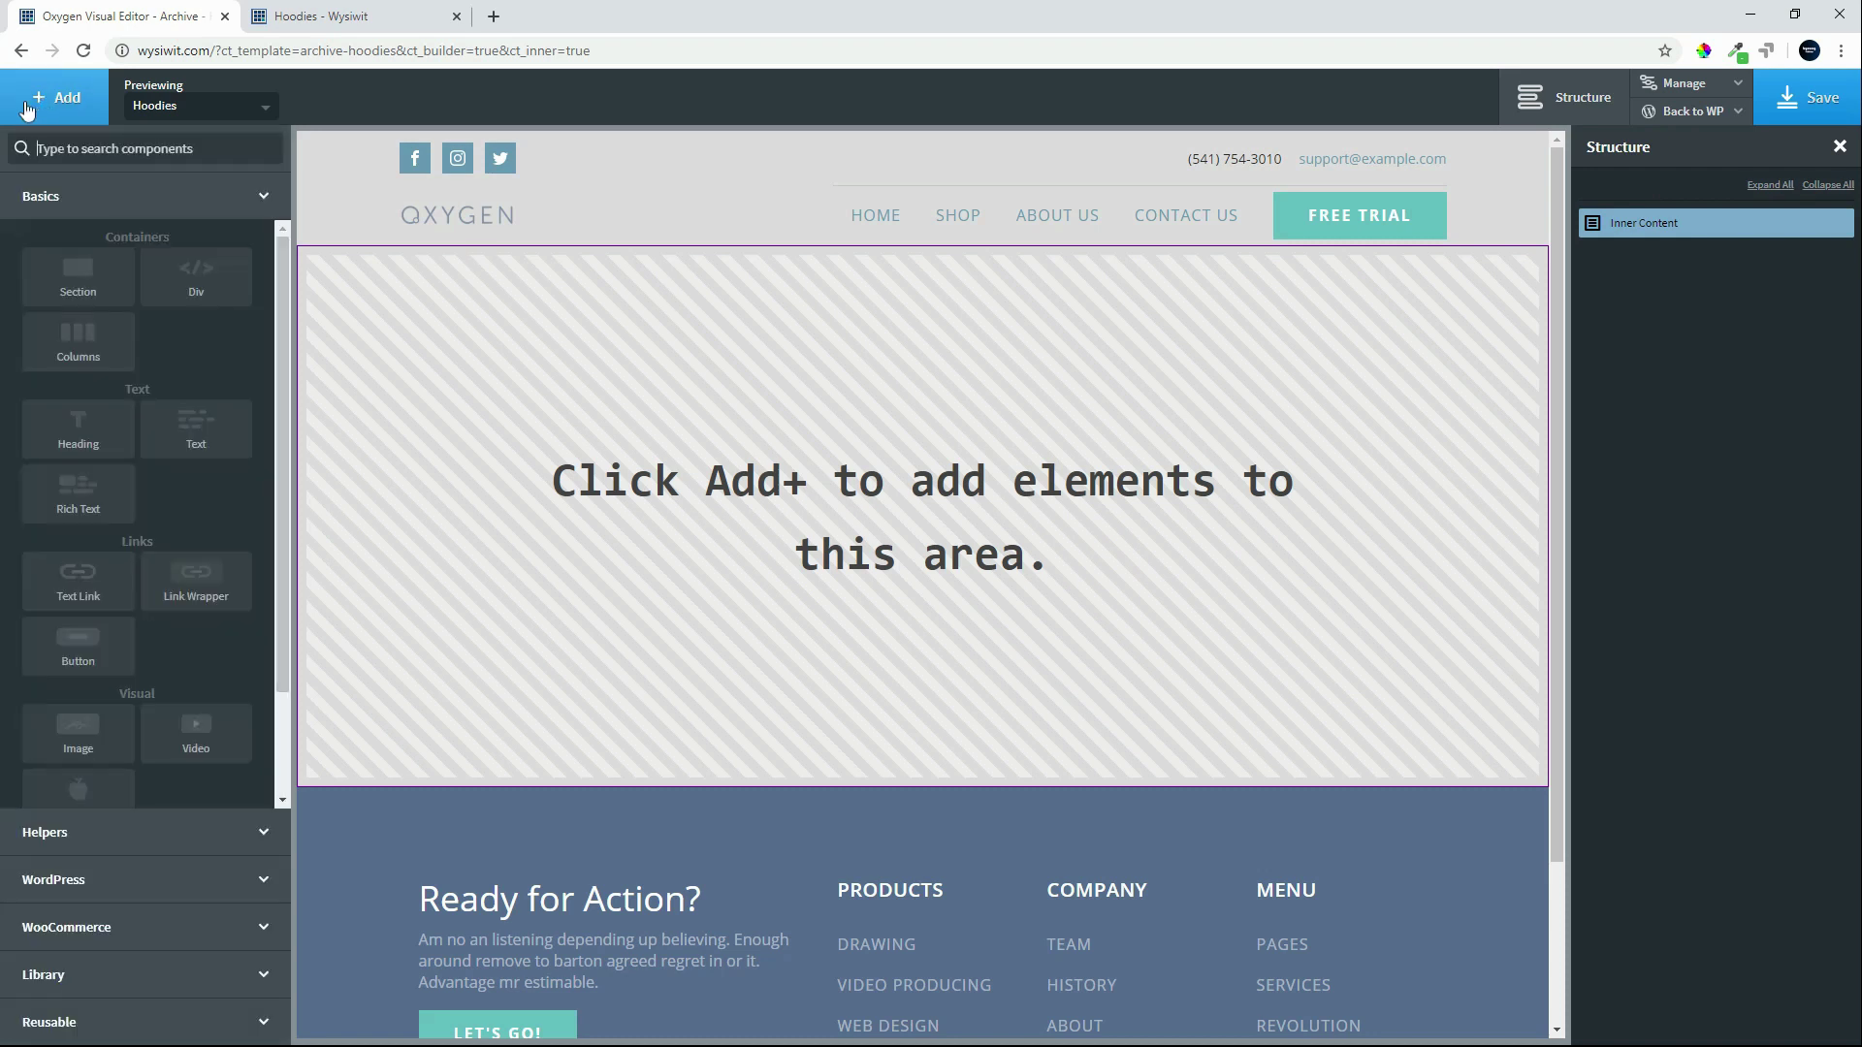
left_click(73, 304)
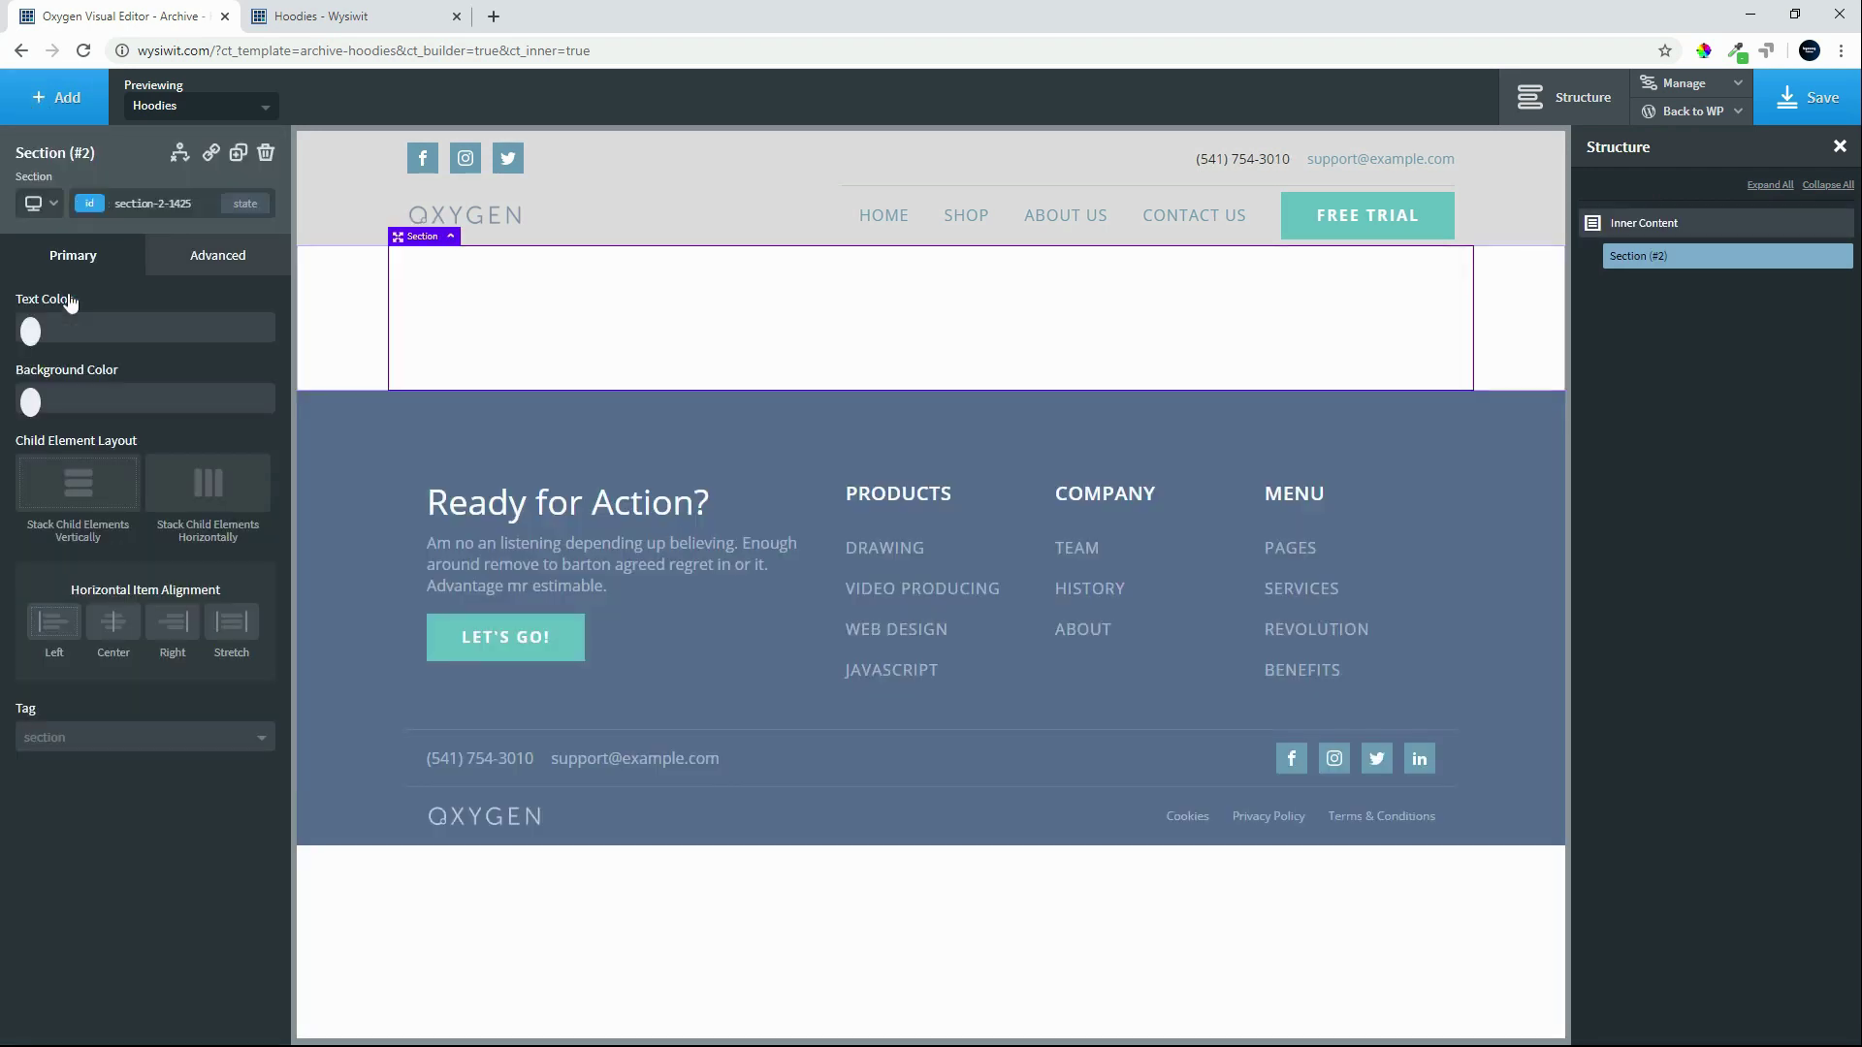
left_click(46, 97)
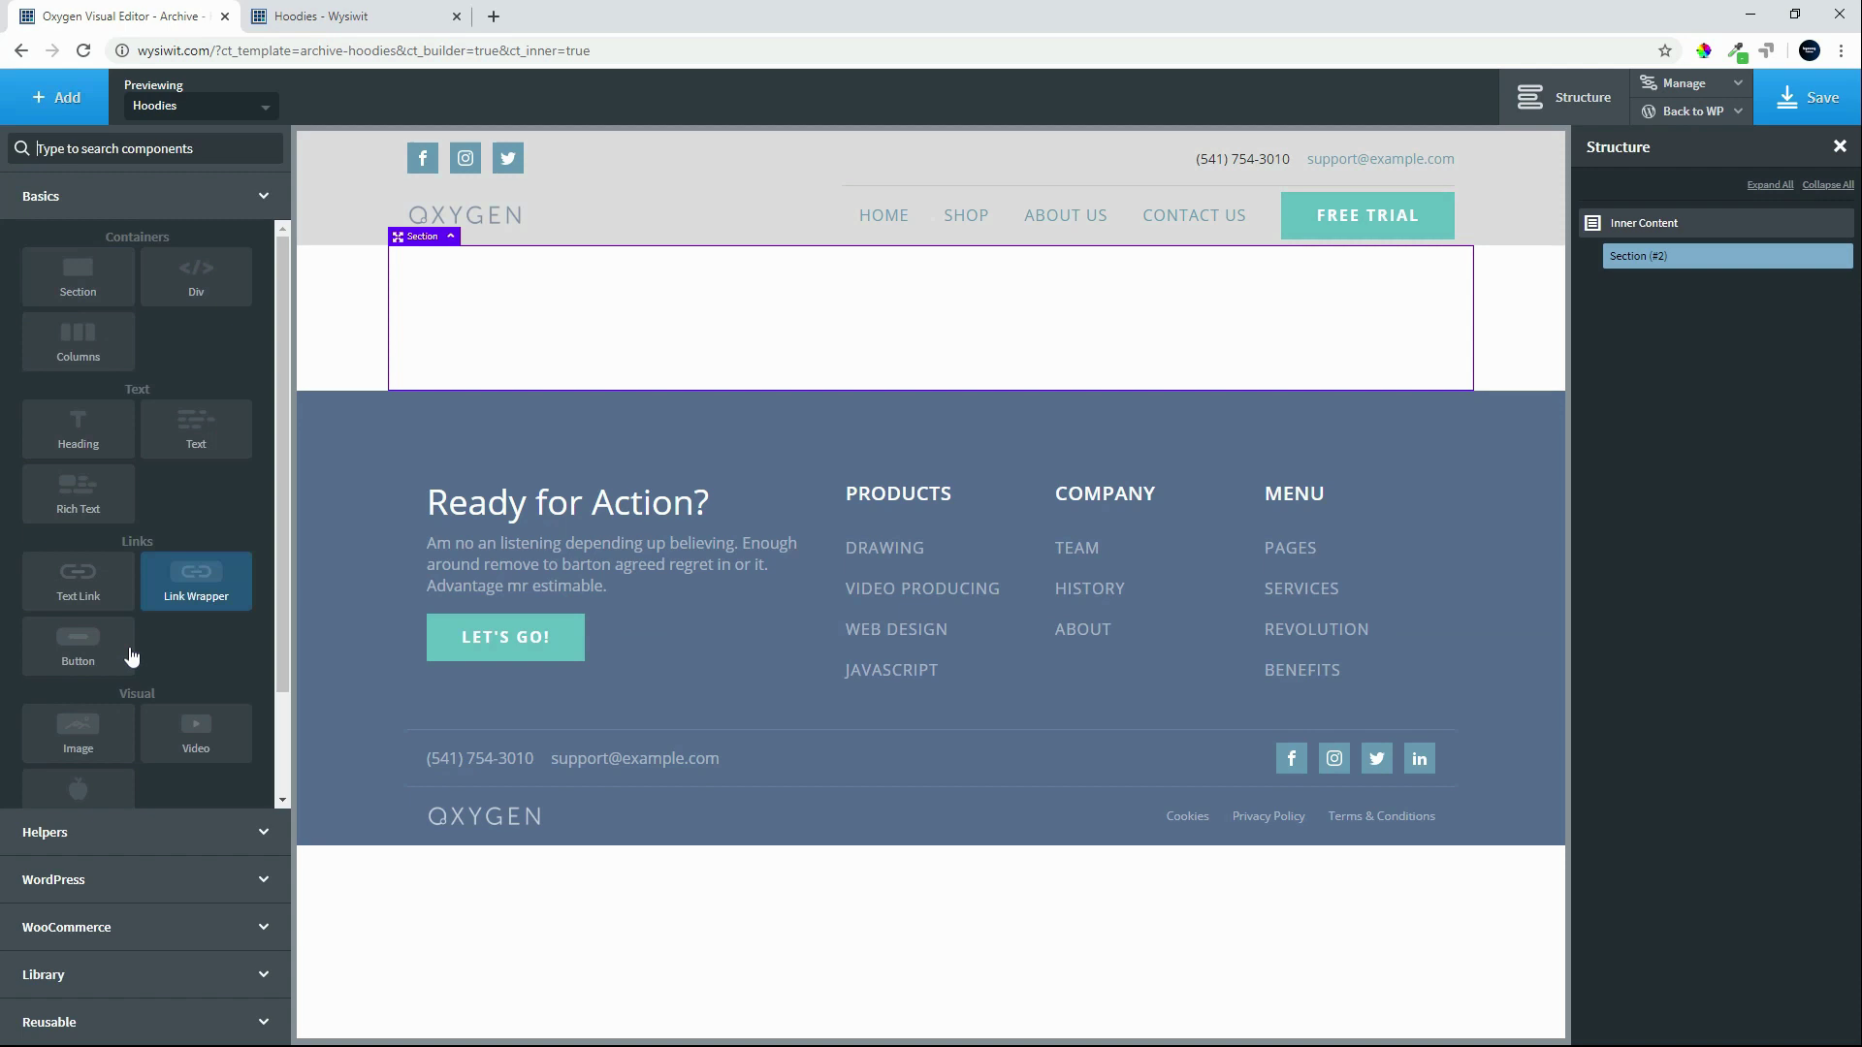
left_click(78, 928)
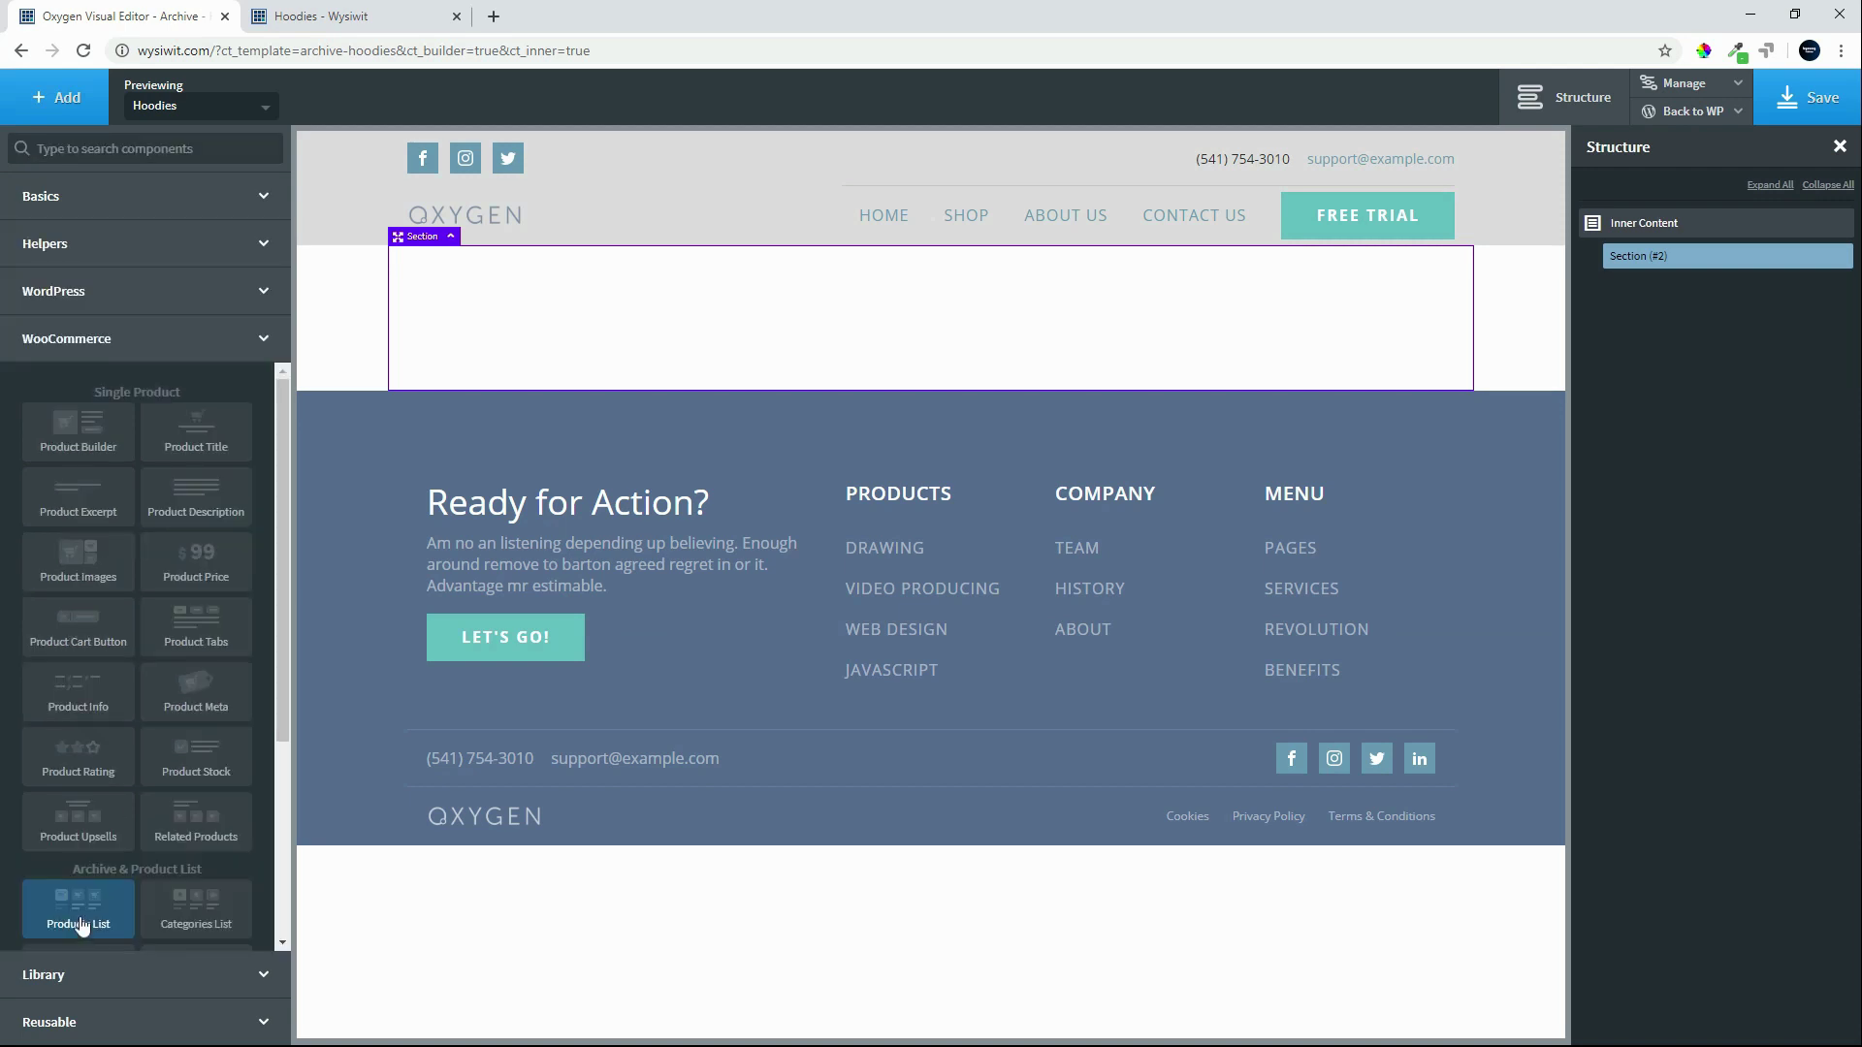
left_click(82, 924)
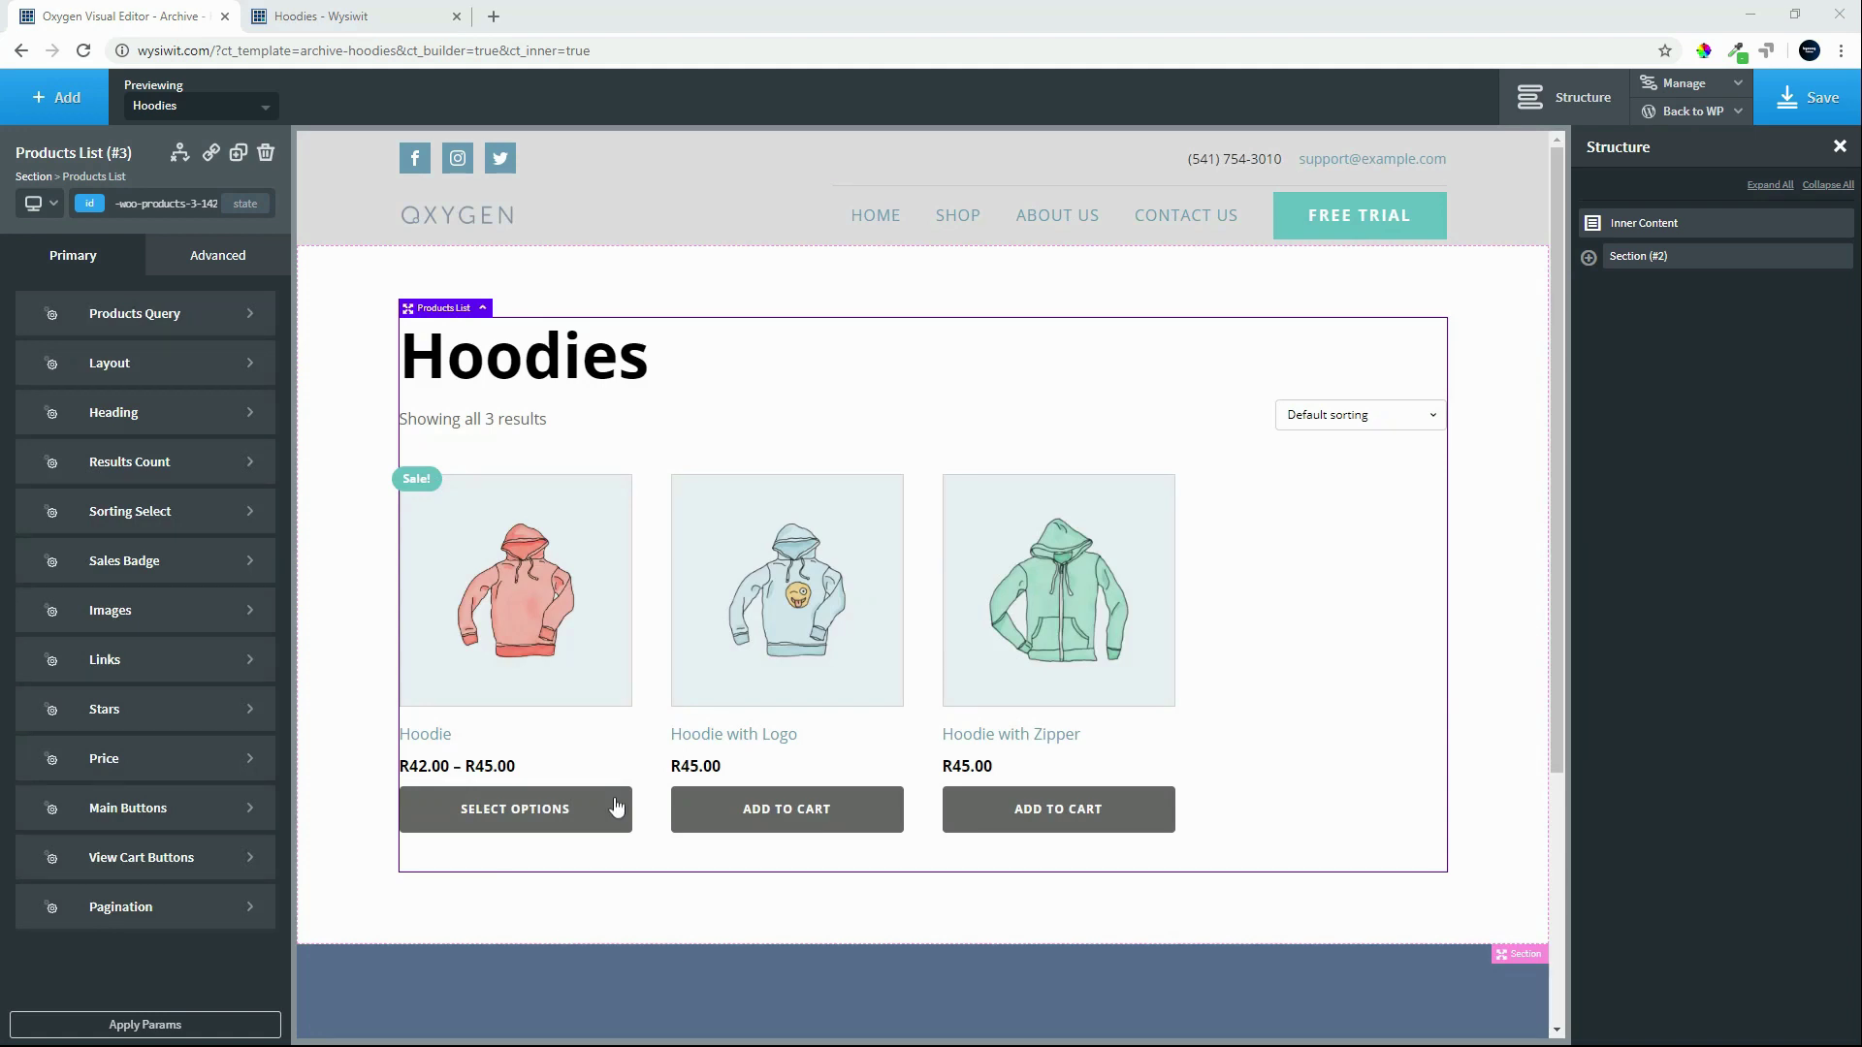
Step: In the Products List layout, center product titles and prices and show three columns
left_click(161, 325)
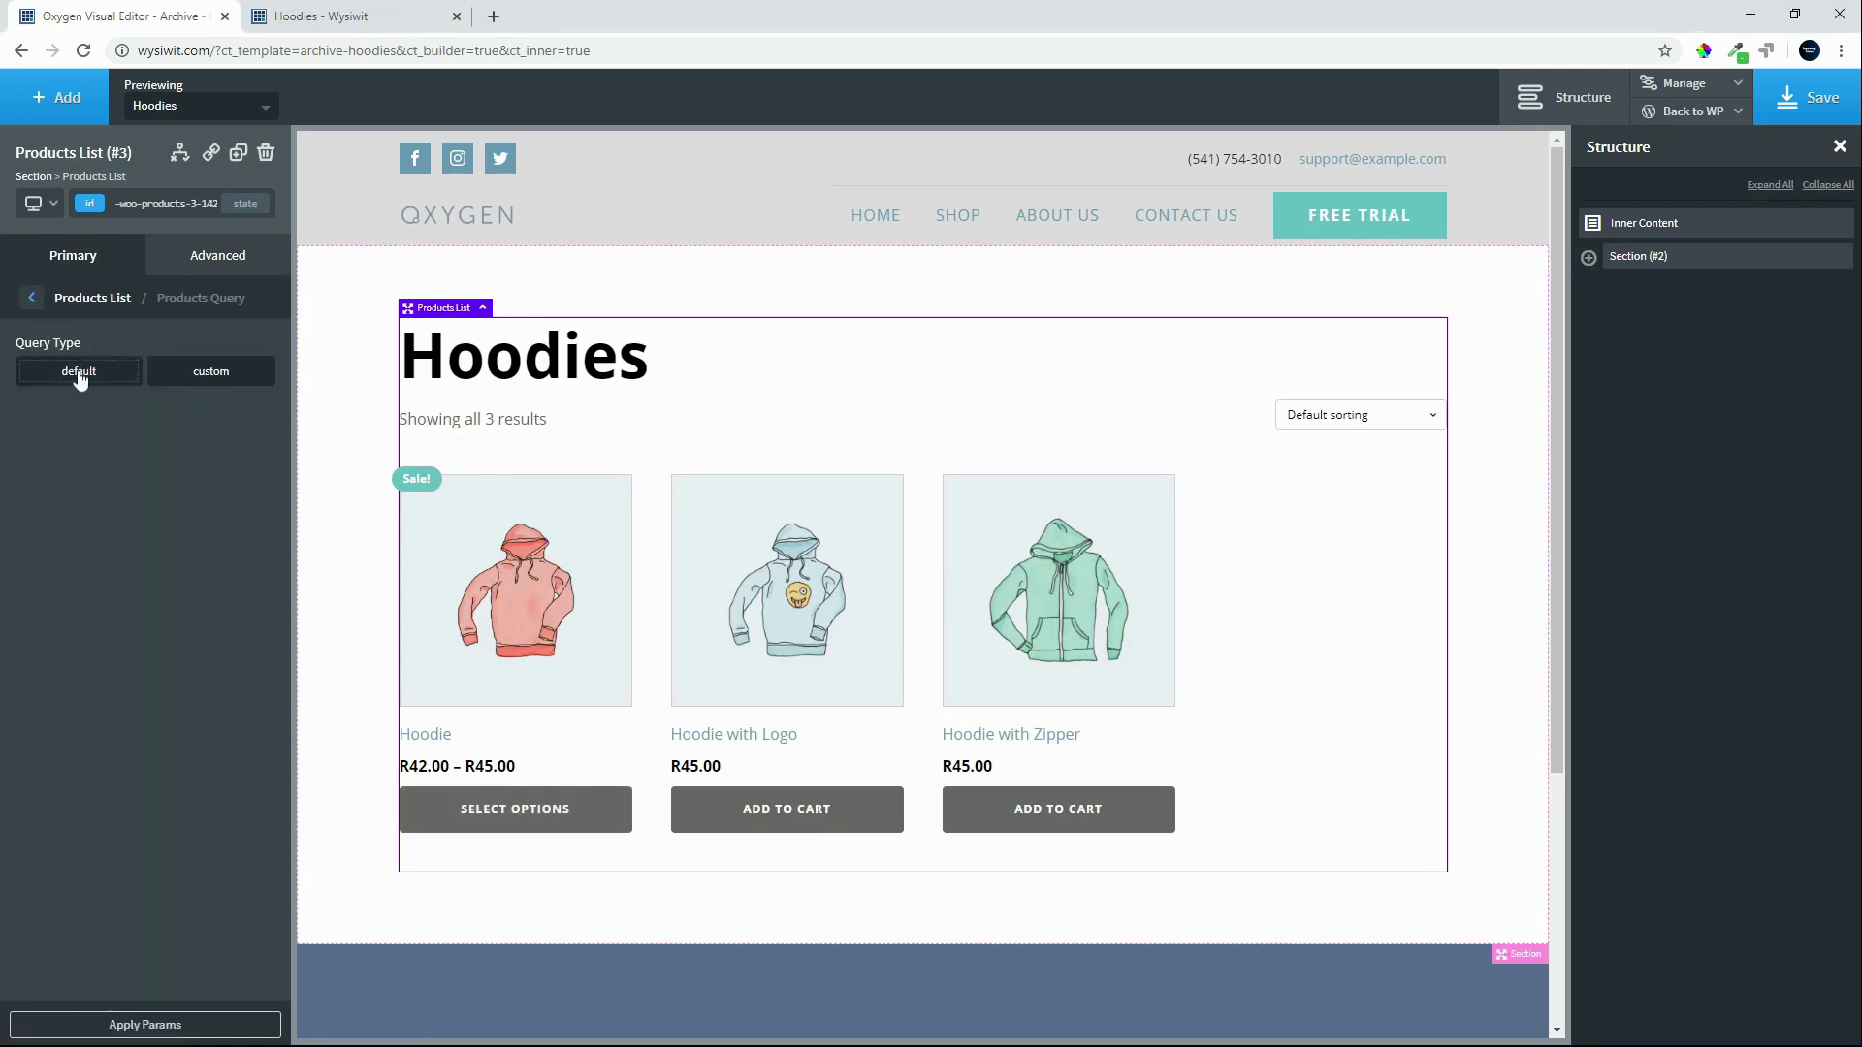
left_click(29, 300)
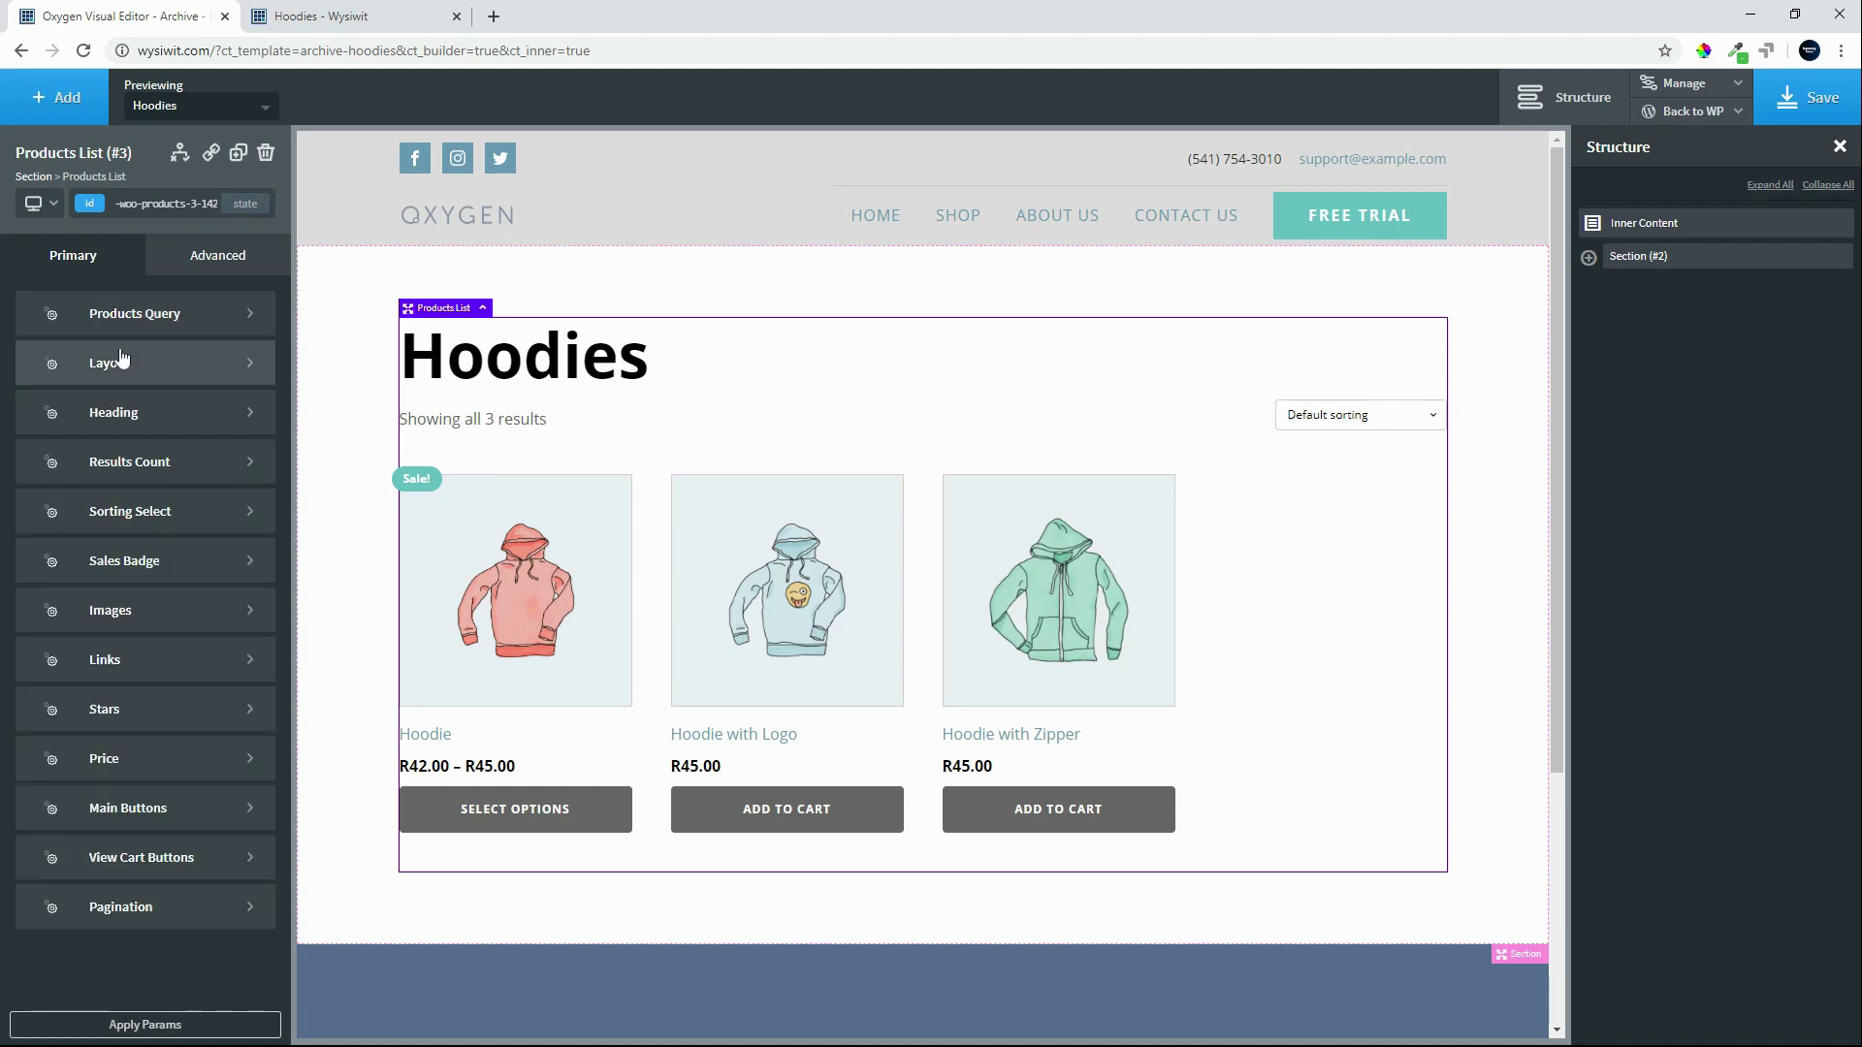
left_click(116, 359)
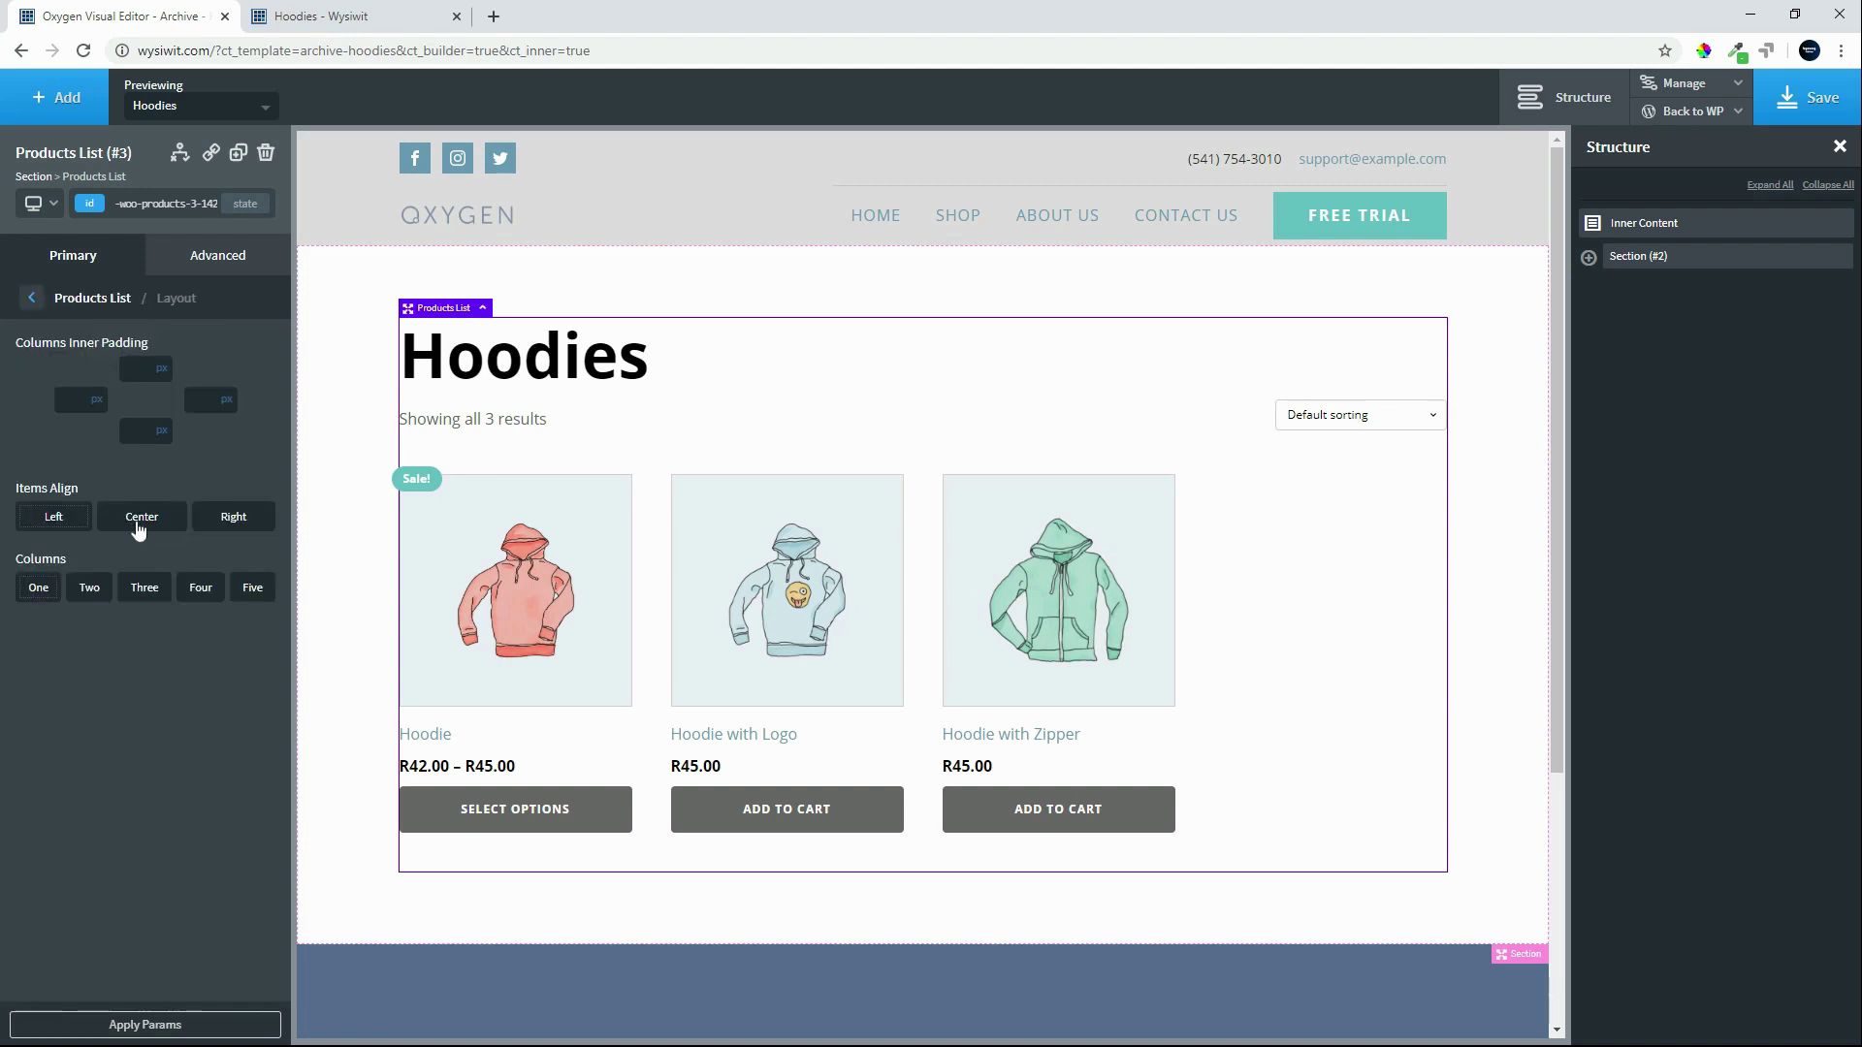
left_click(138, 524)
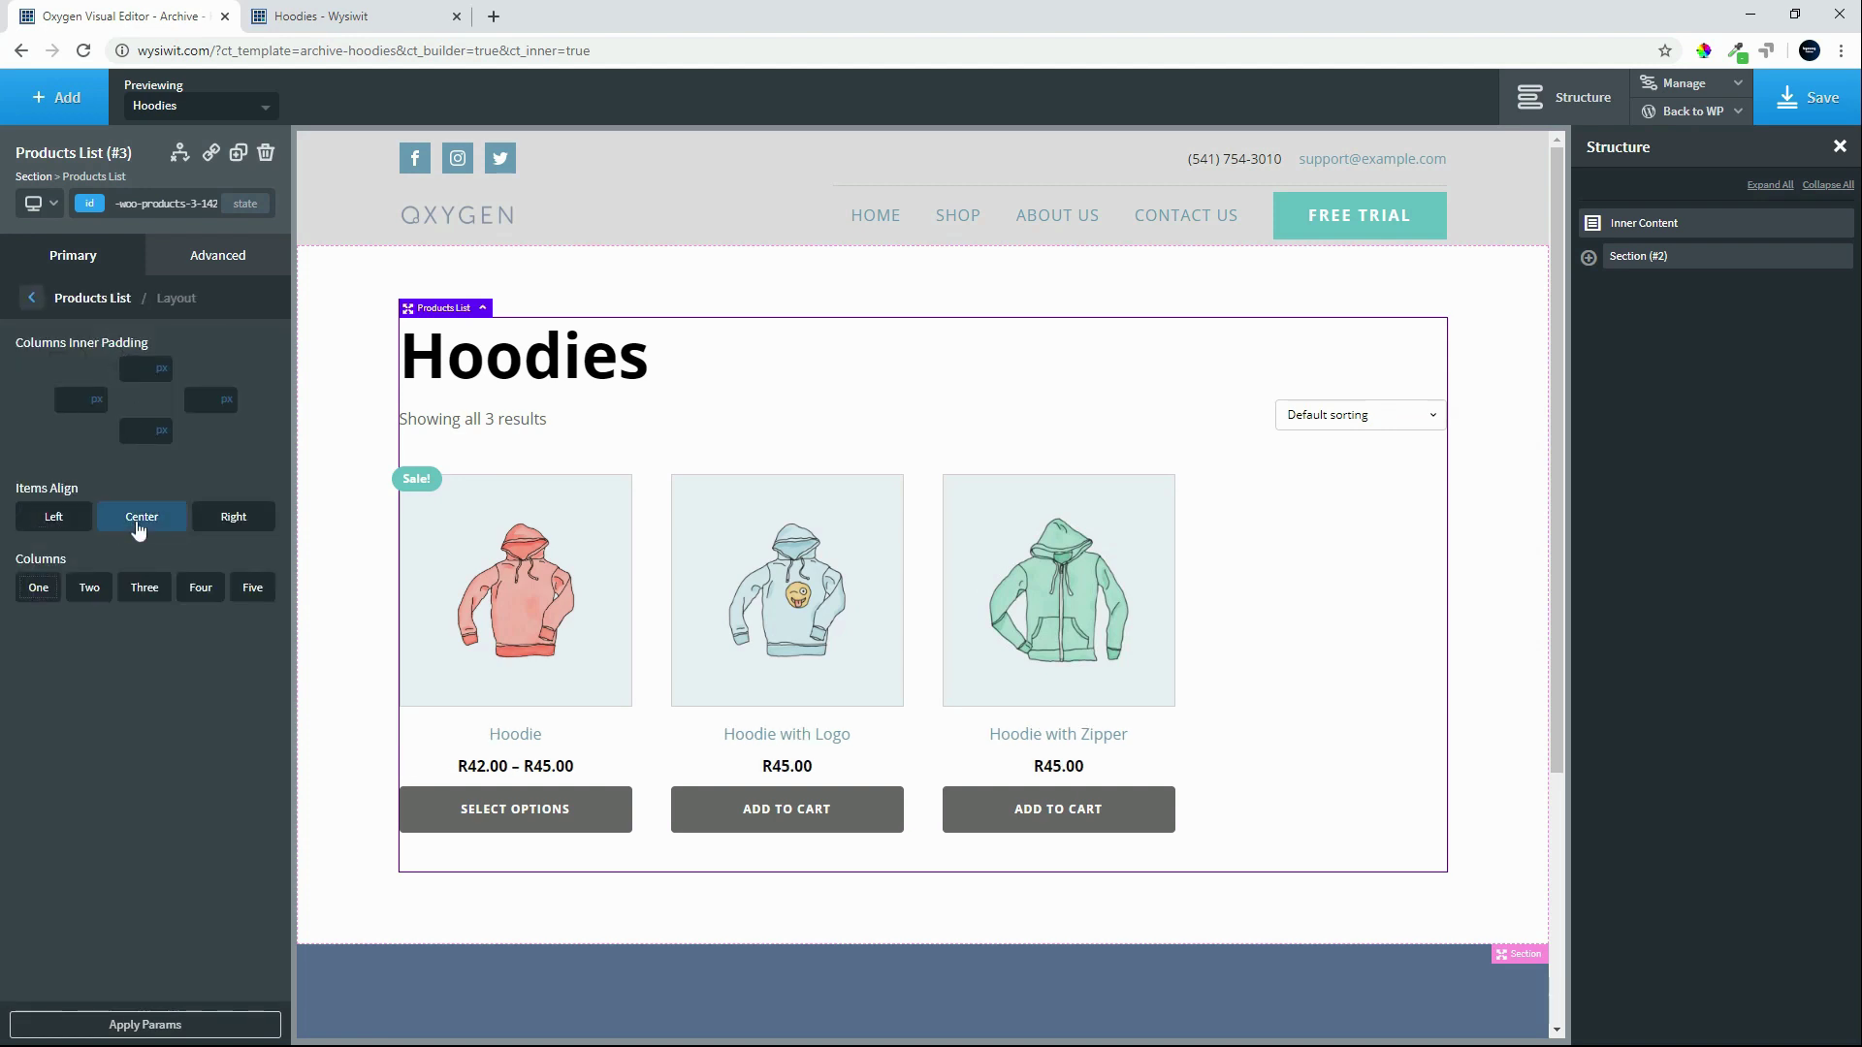
left_click(148, 594)
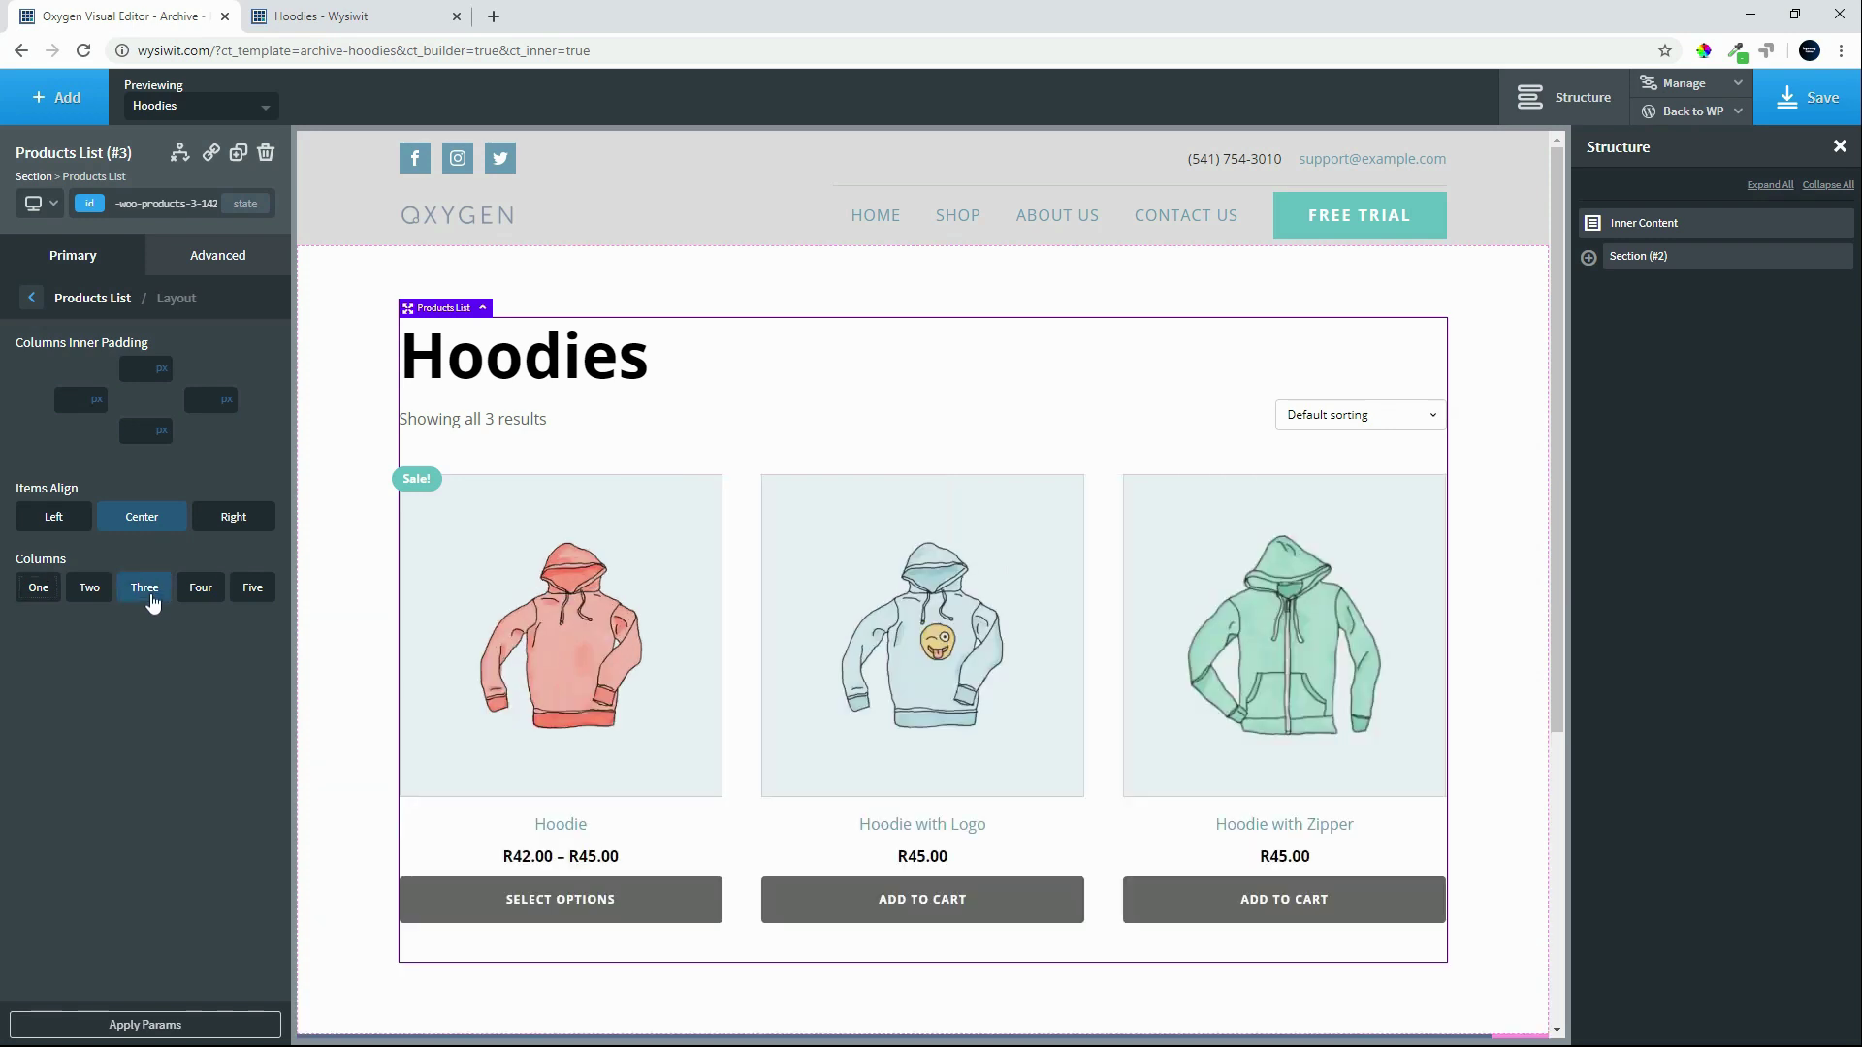
Step: Make the Hoodies heading Global Colors - Blue with font weight 500
left_click(31, 298)
left_click(153, 413)
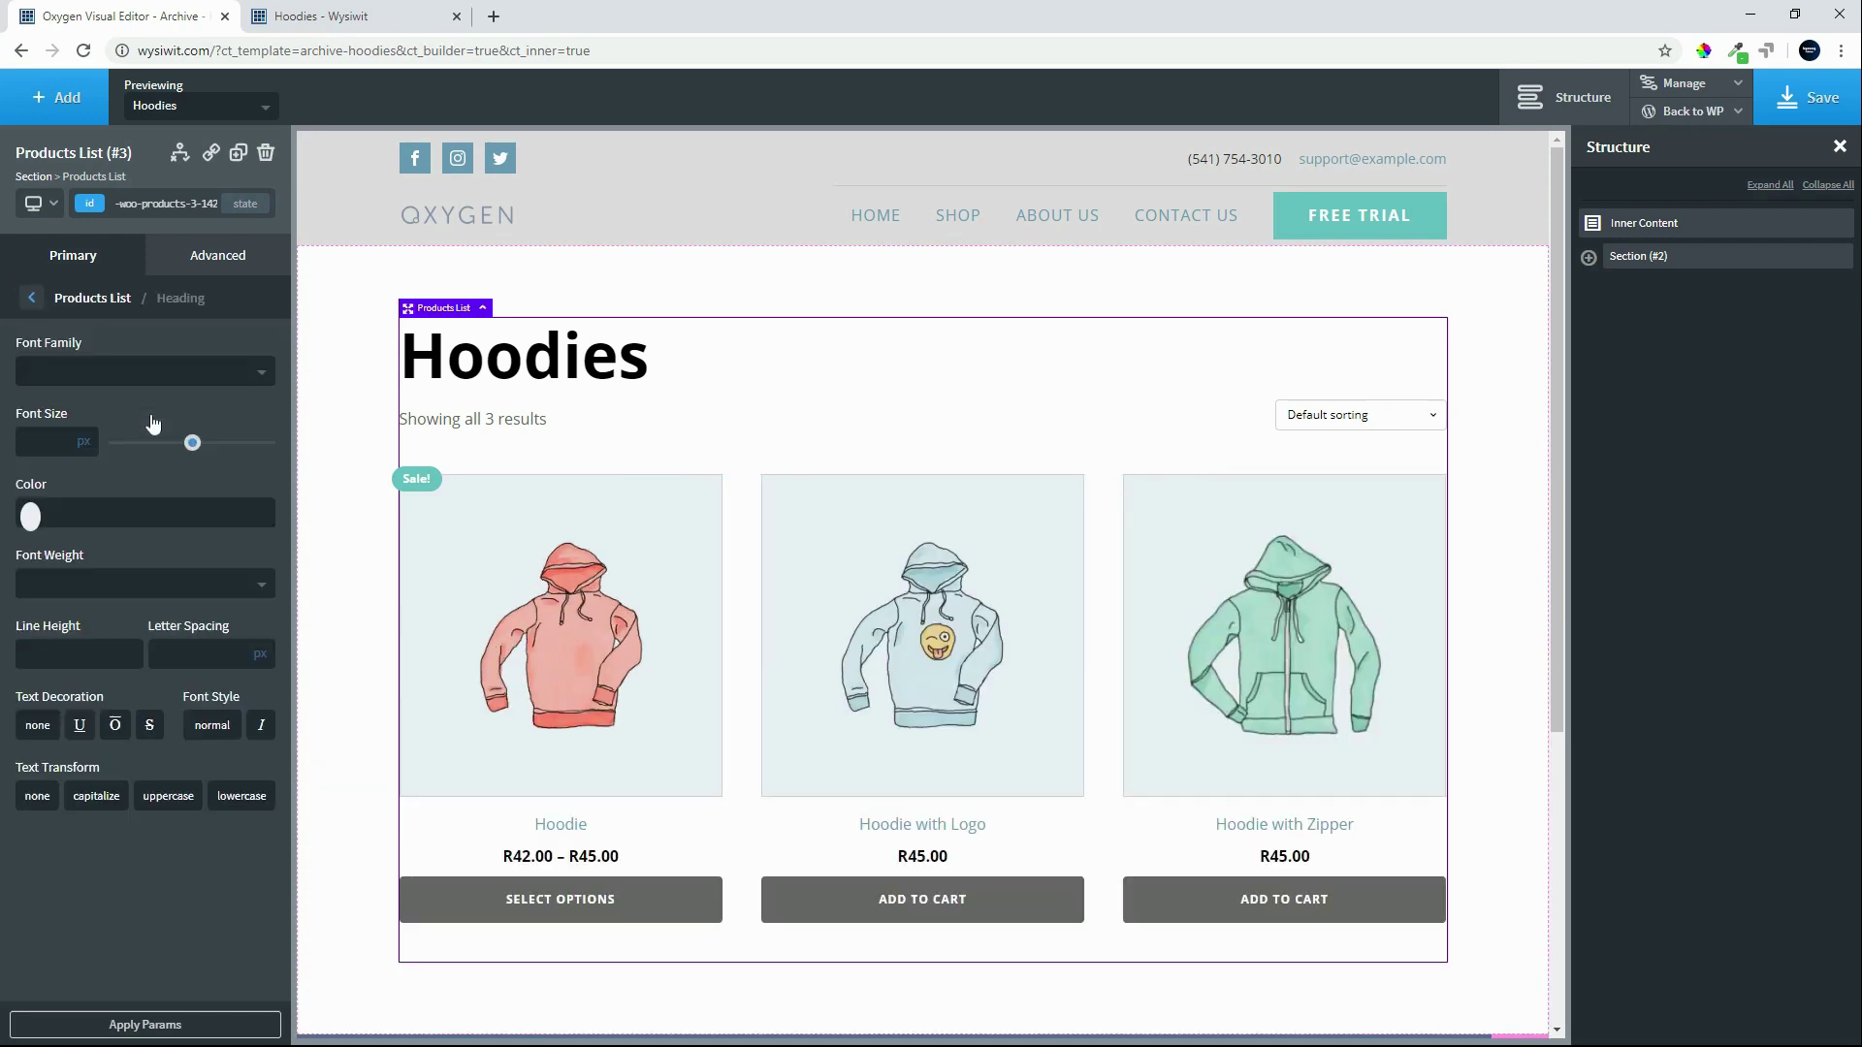
left_click(30, 518)
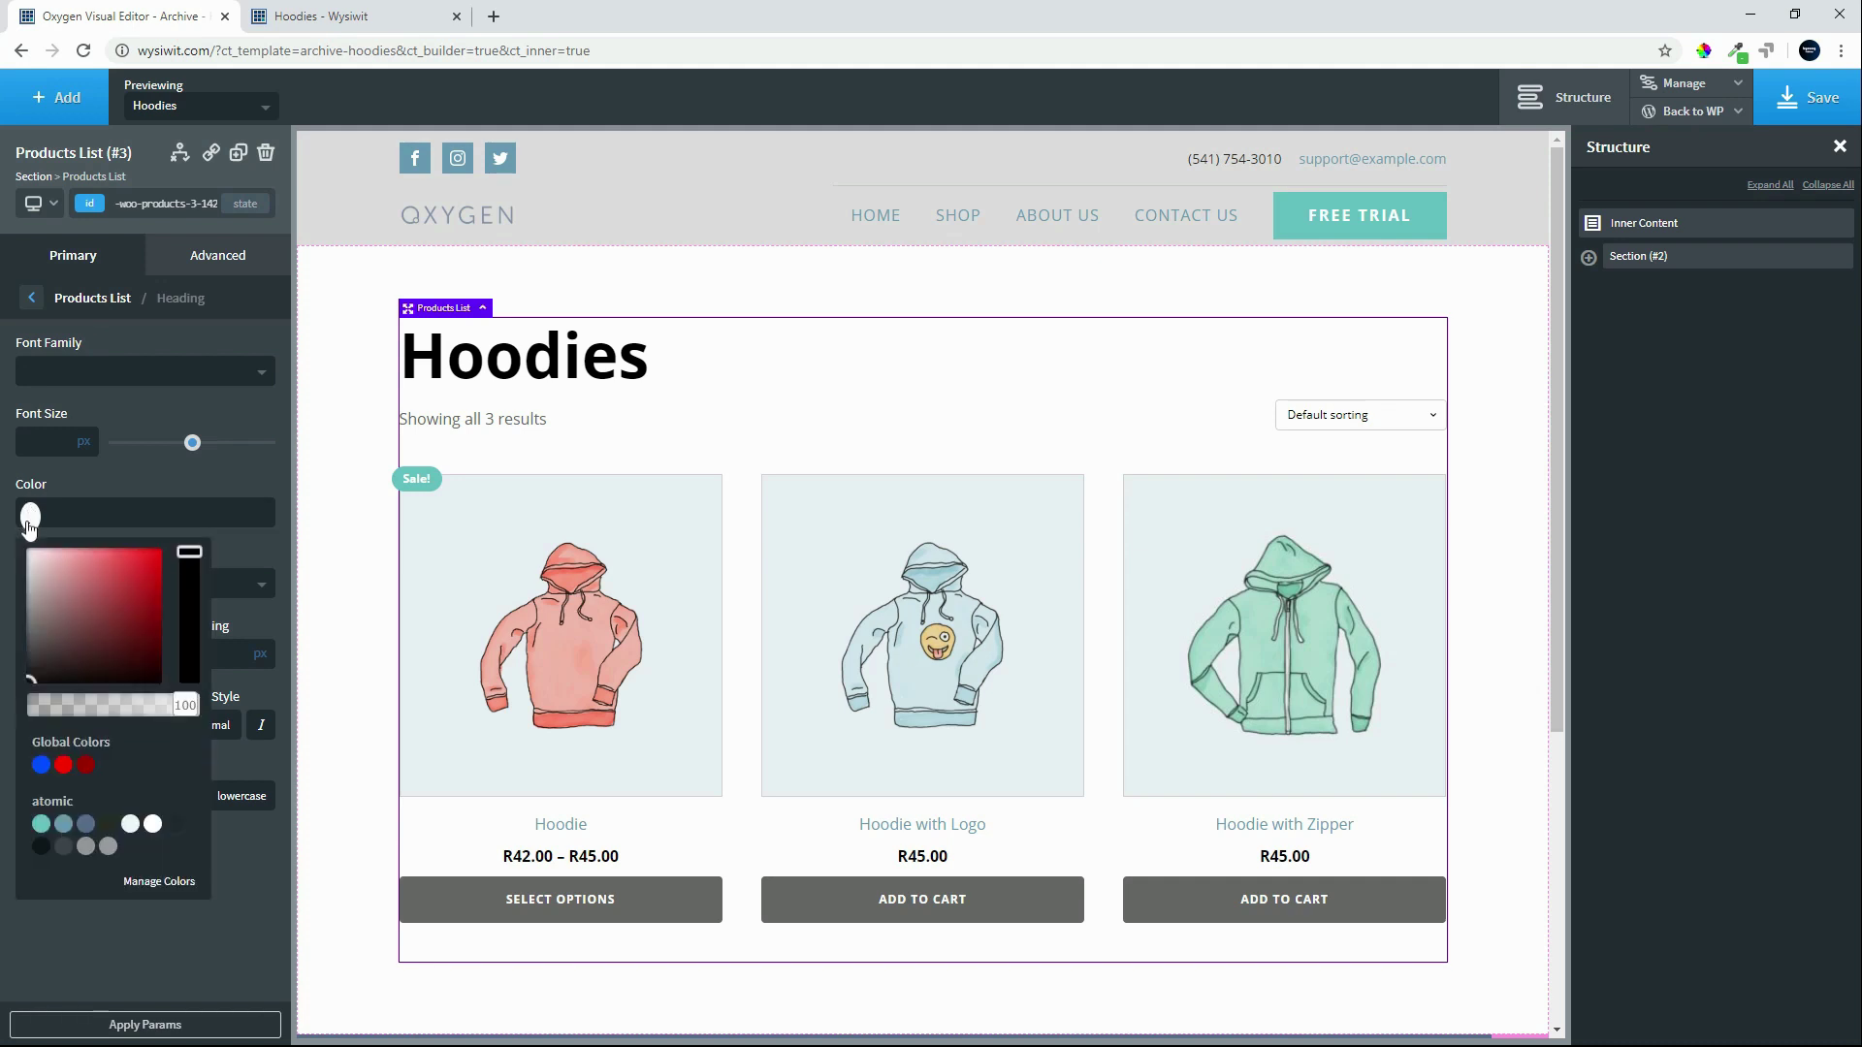
left_click(40, 766)
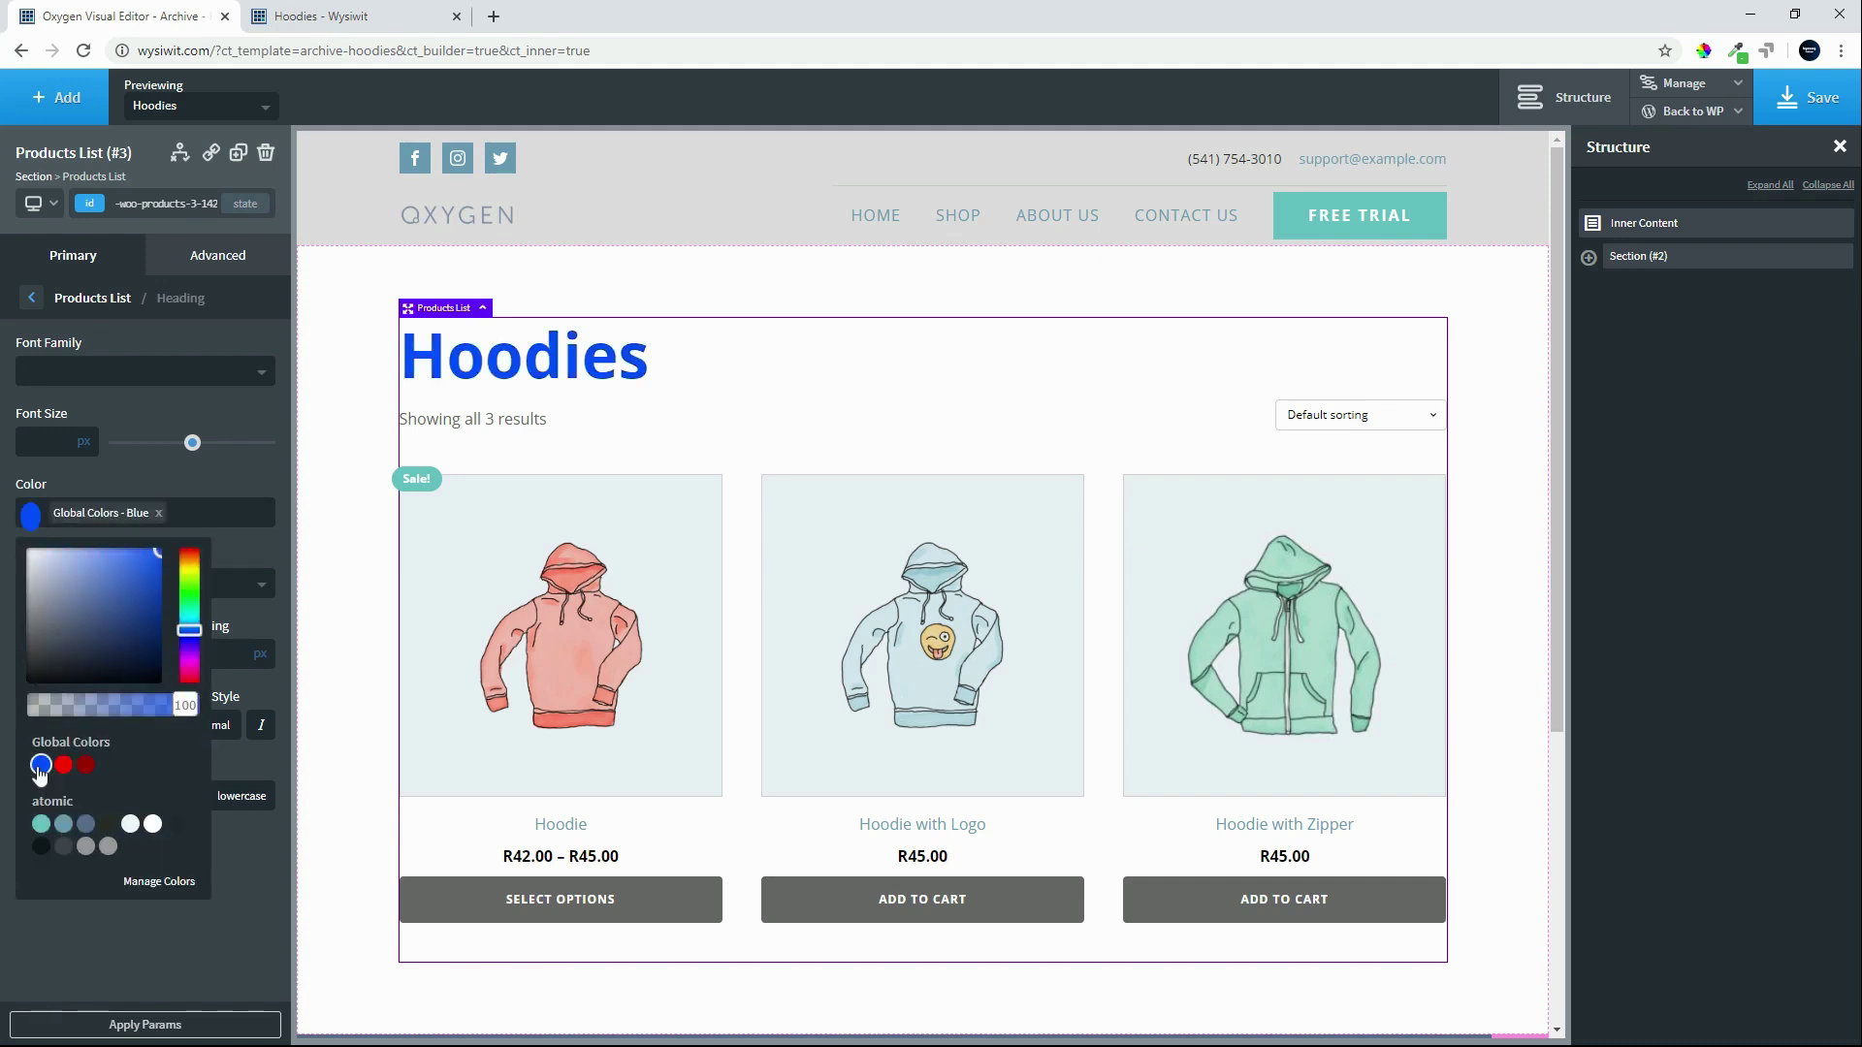
left_click(118, 470)
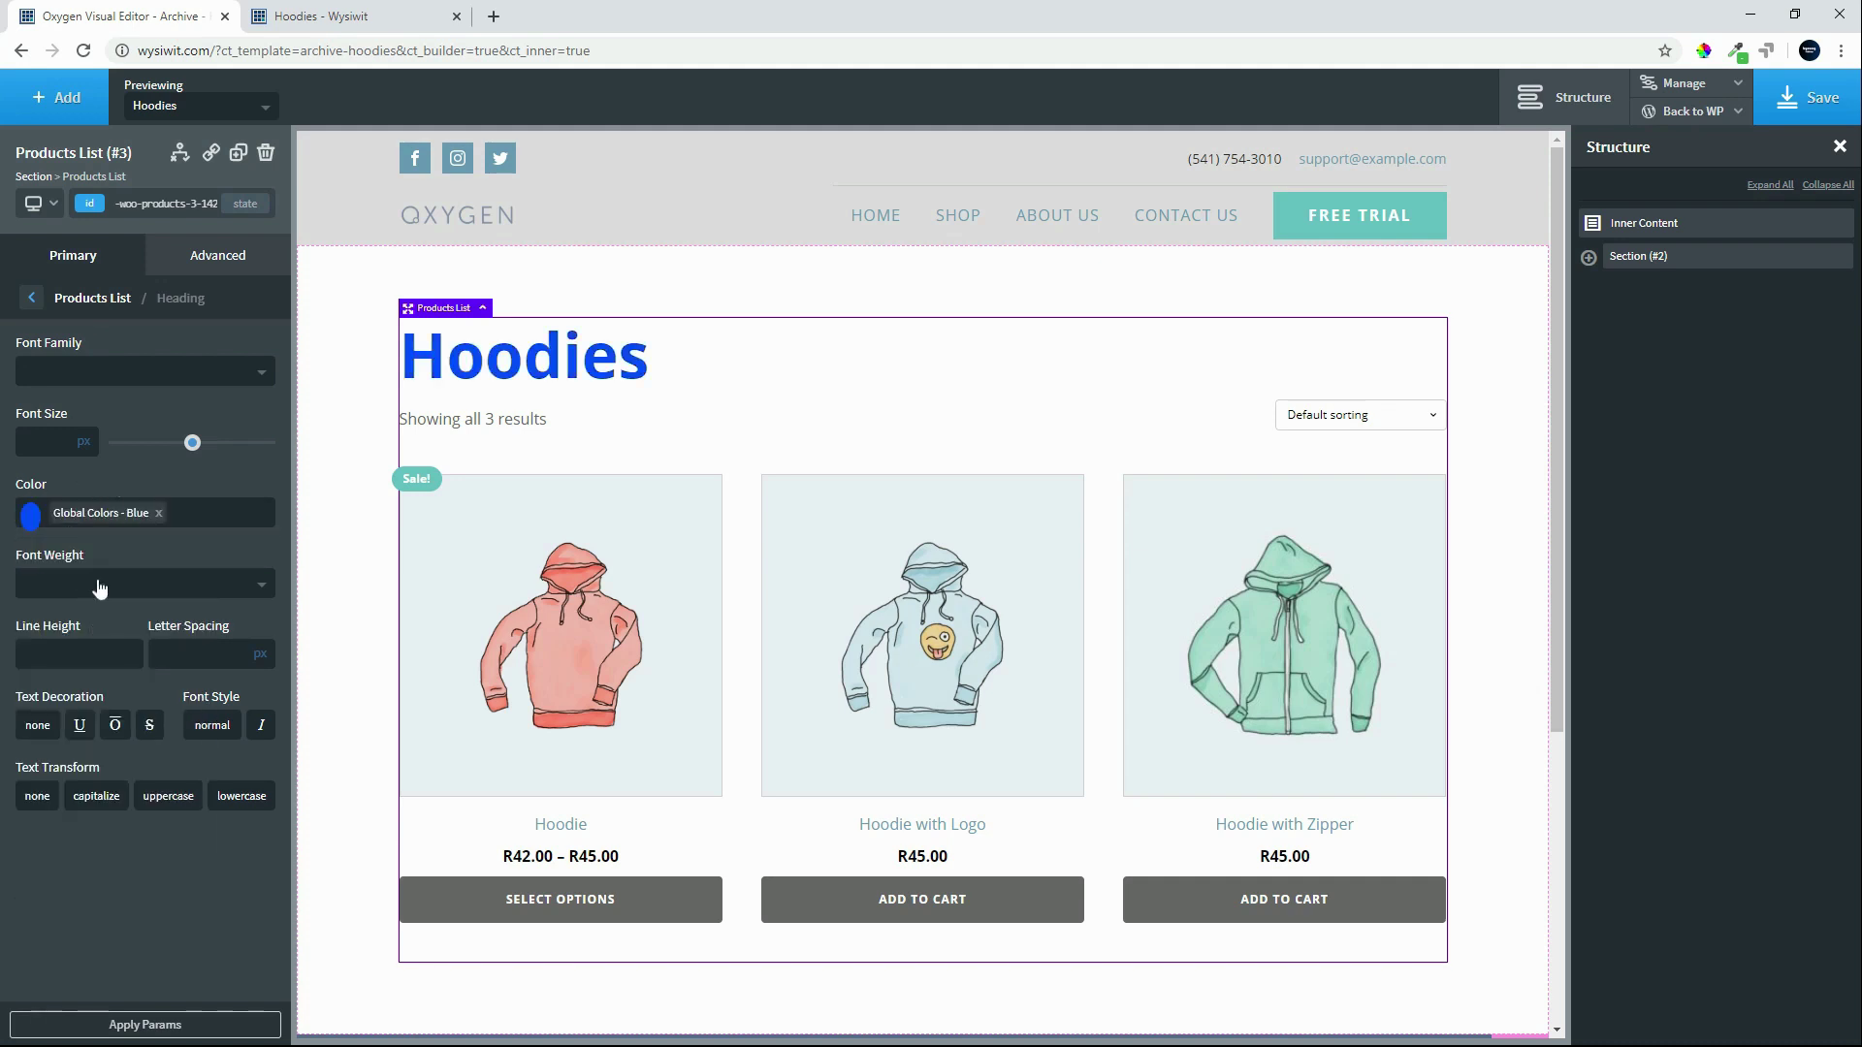
left_click(76, 586)
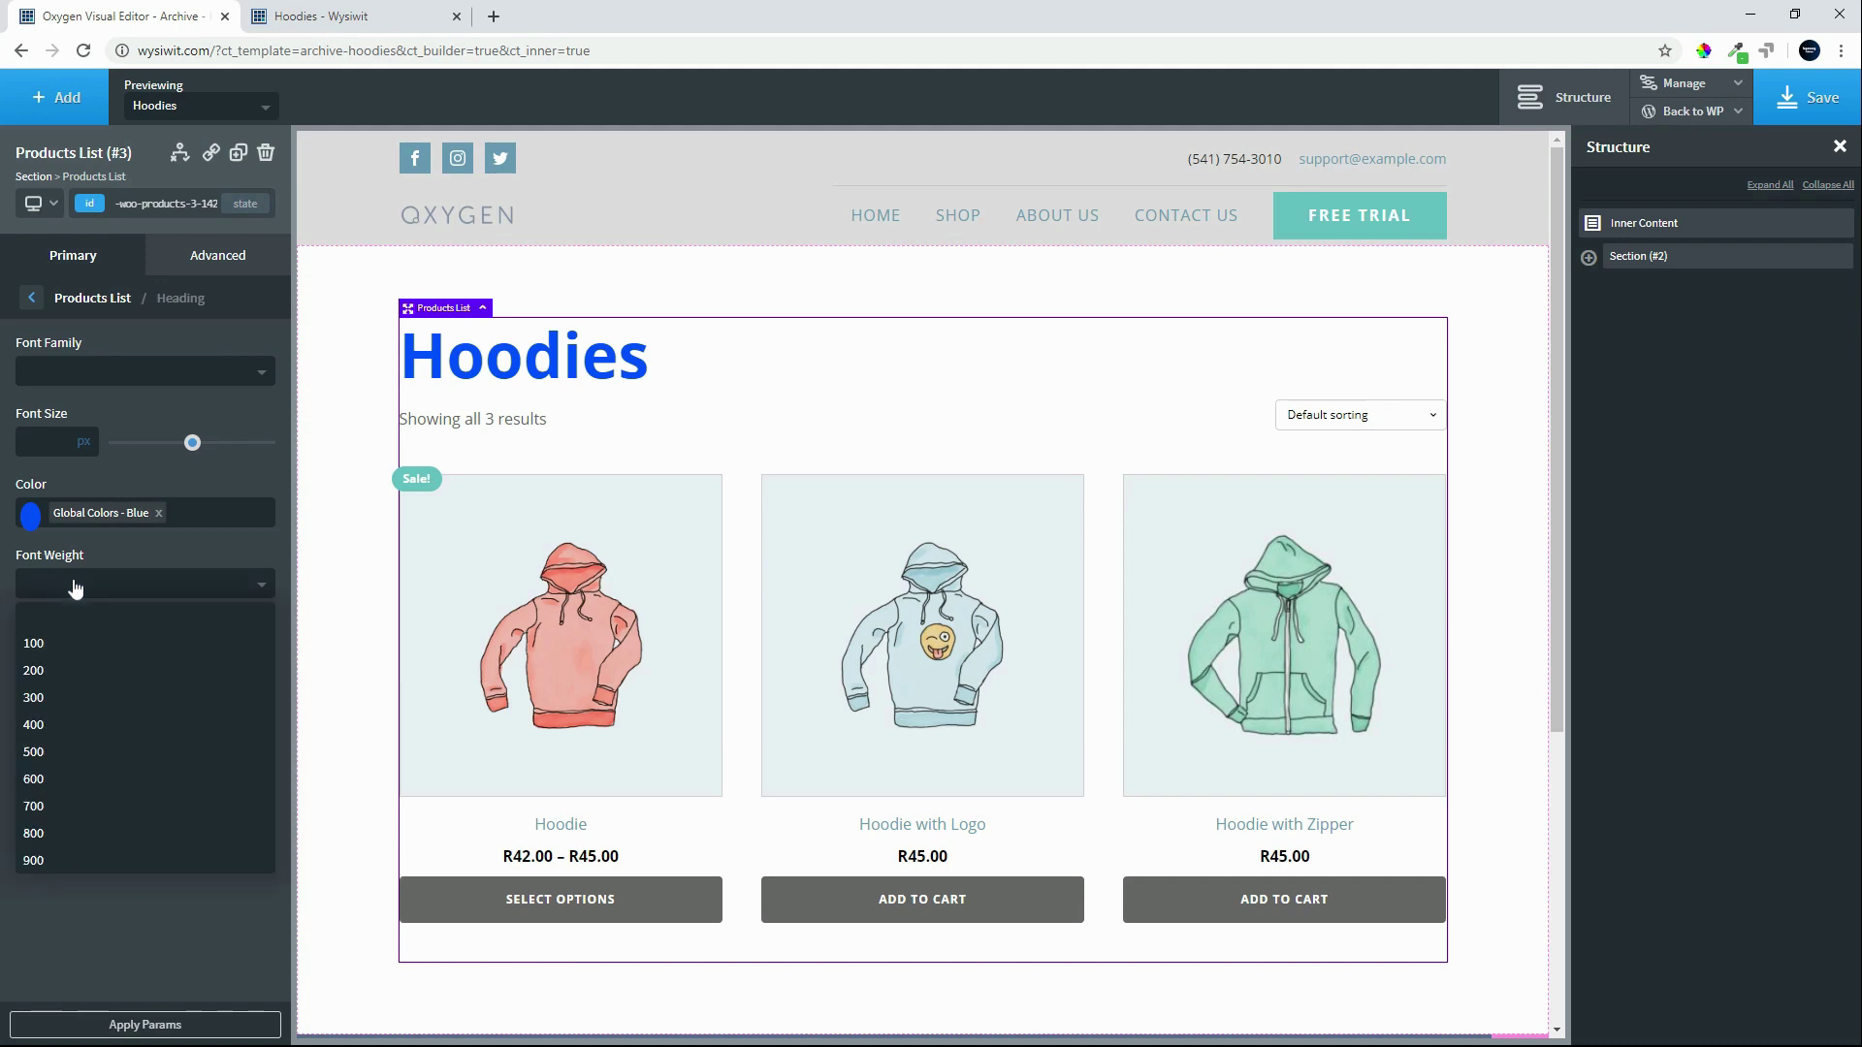
left_click(39, 753)
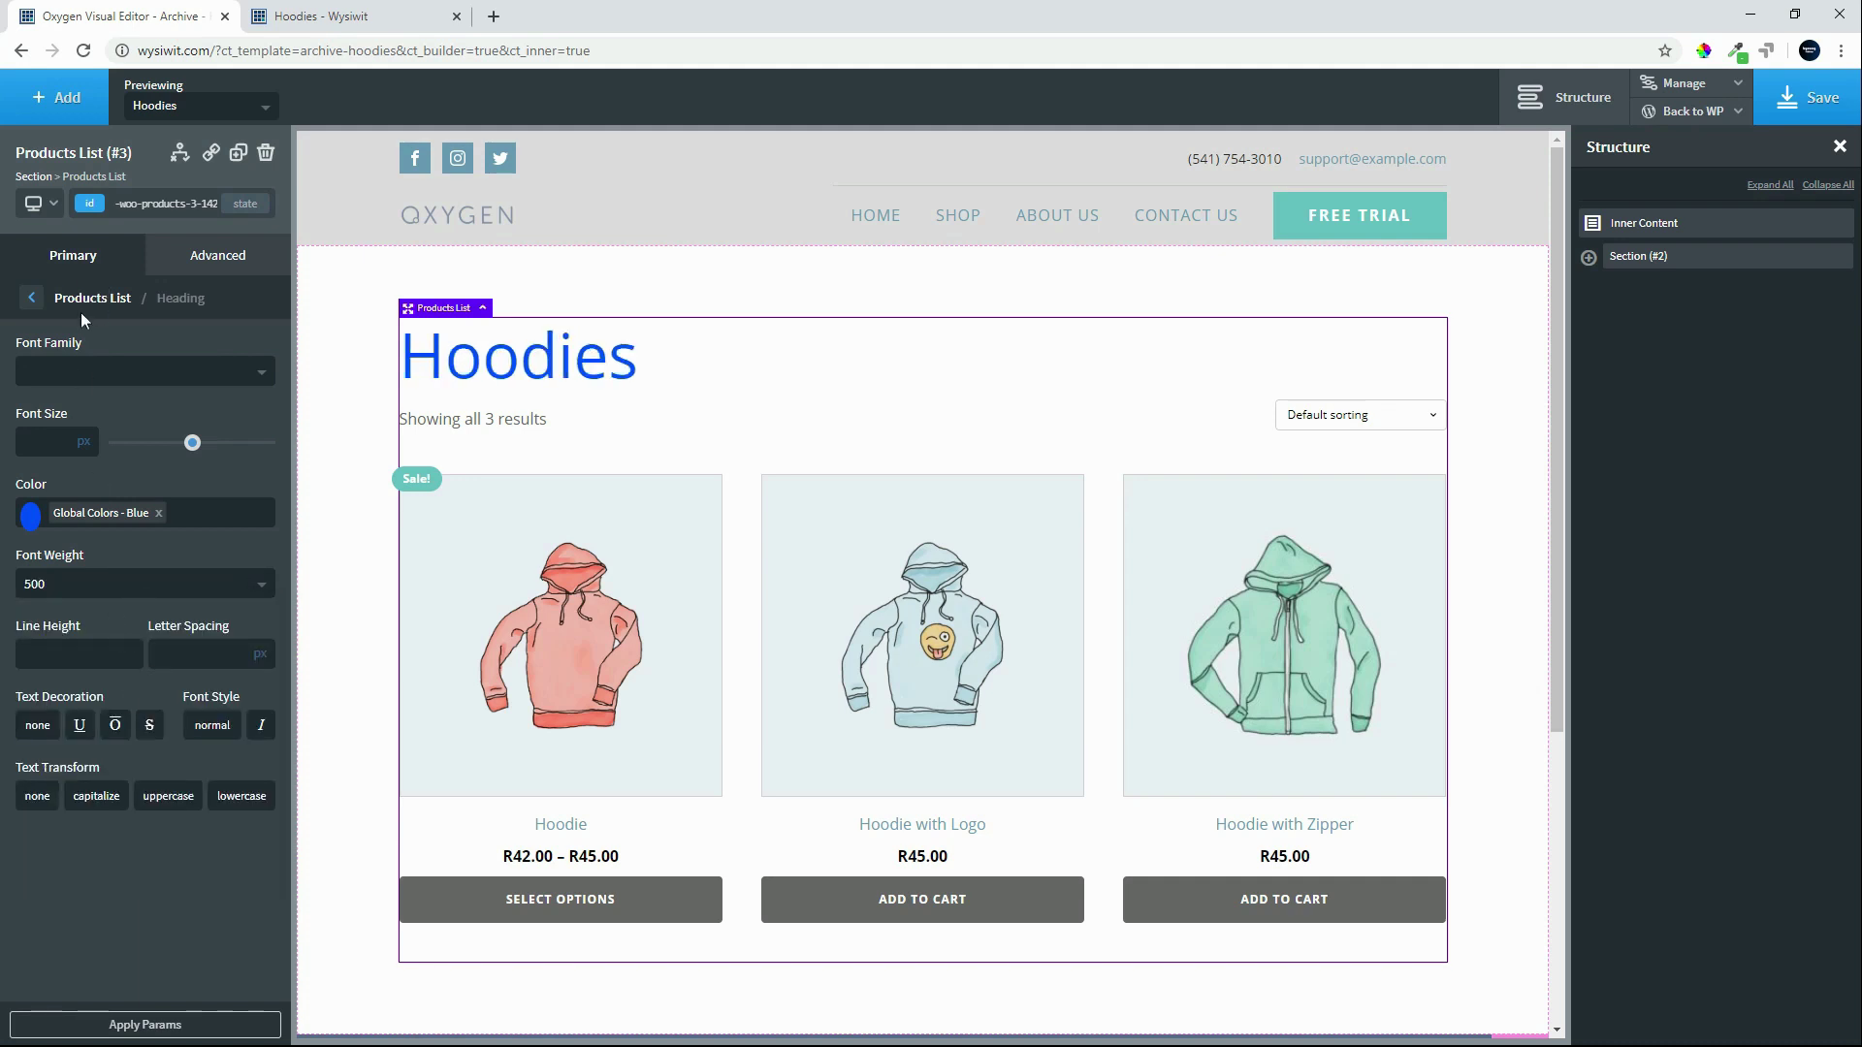
Step: Give the product images a solid #000000 border 5 px wide
left_click(28, 303)
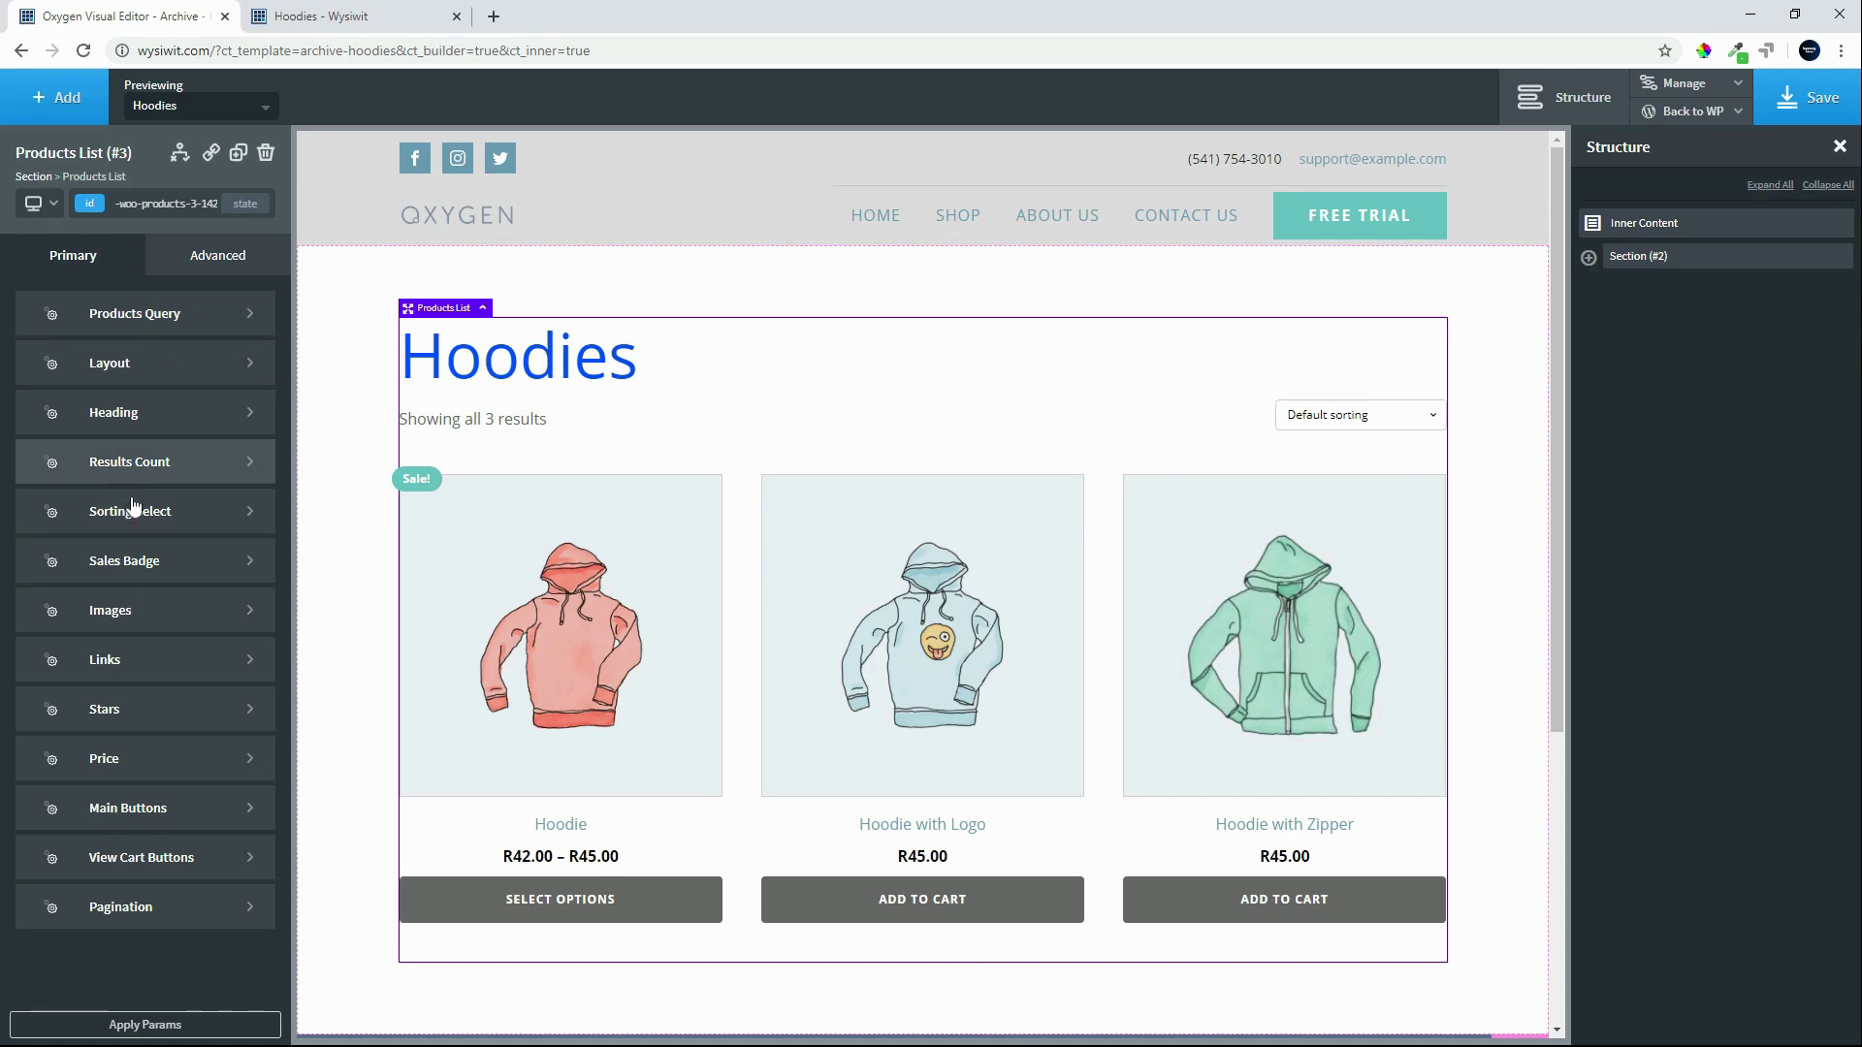
left_click(117, 618)
left_click(58, 357)
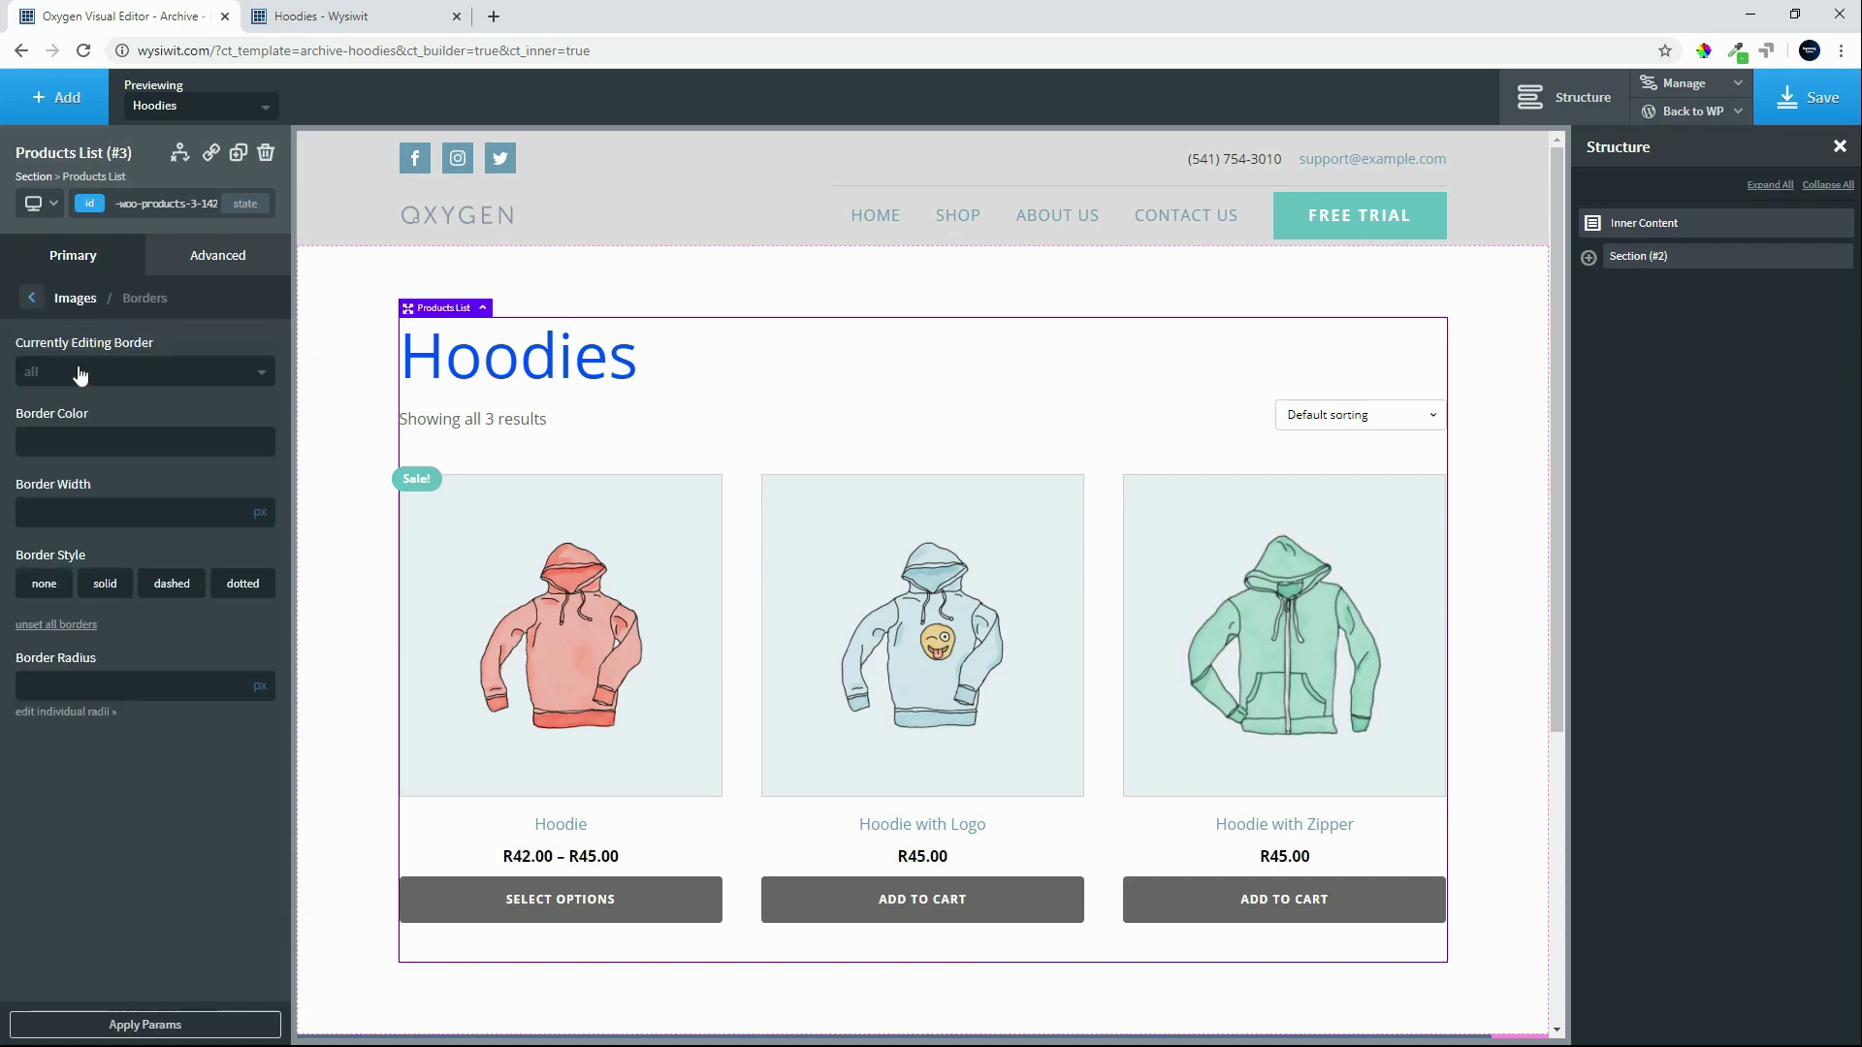
left_click(32, 448)
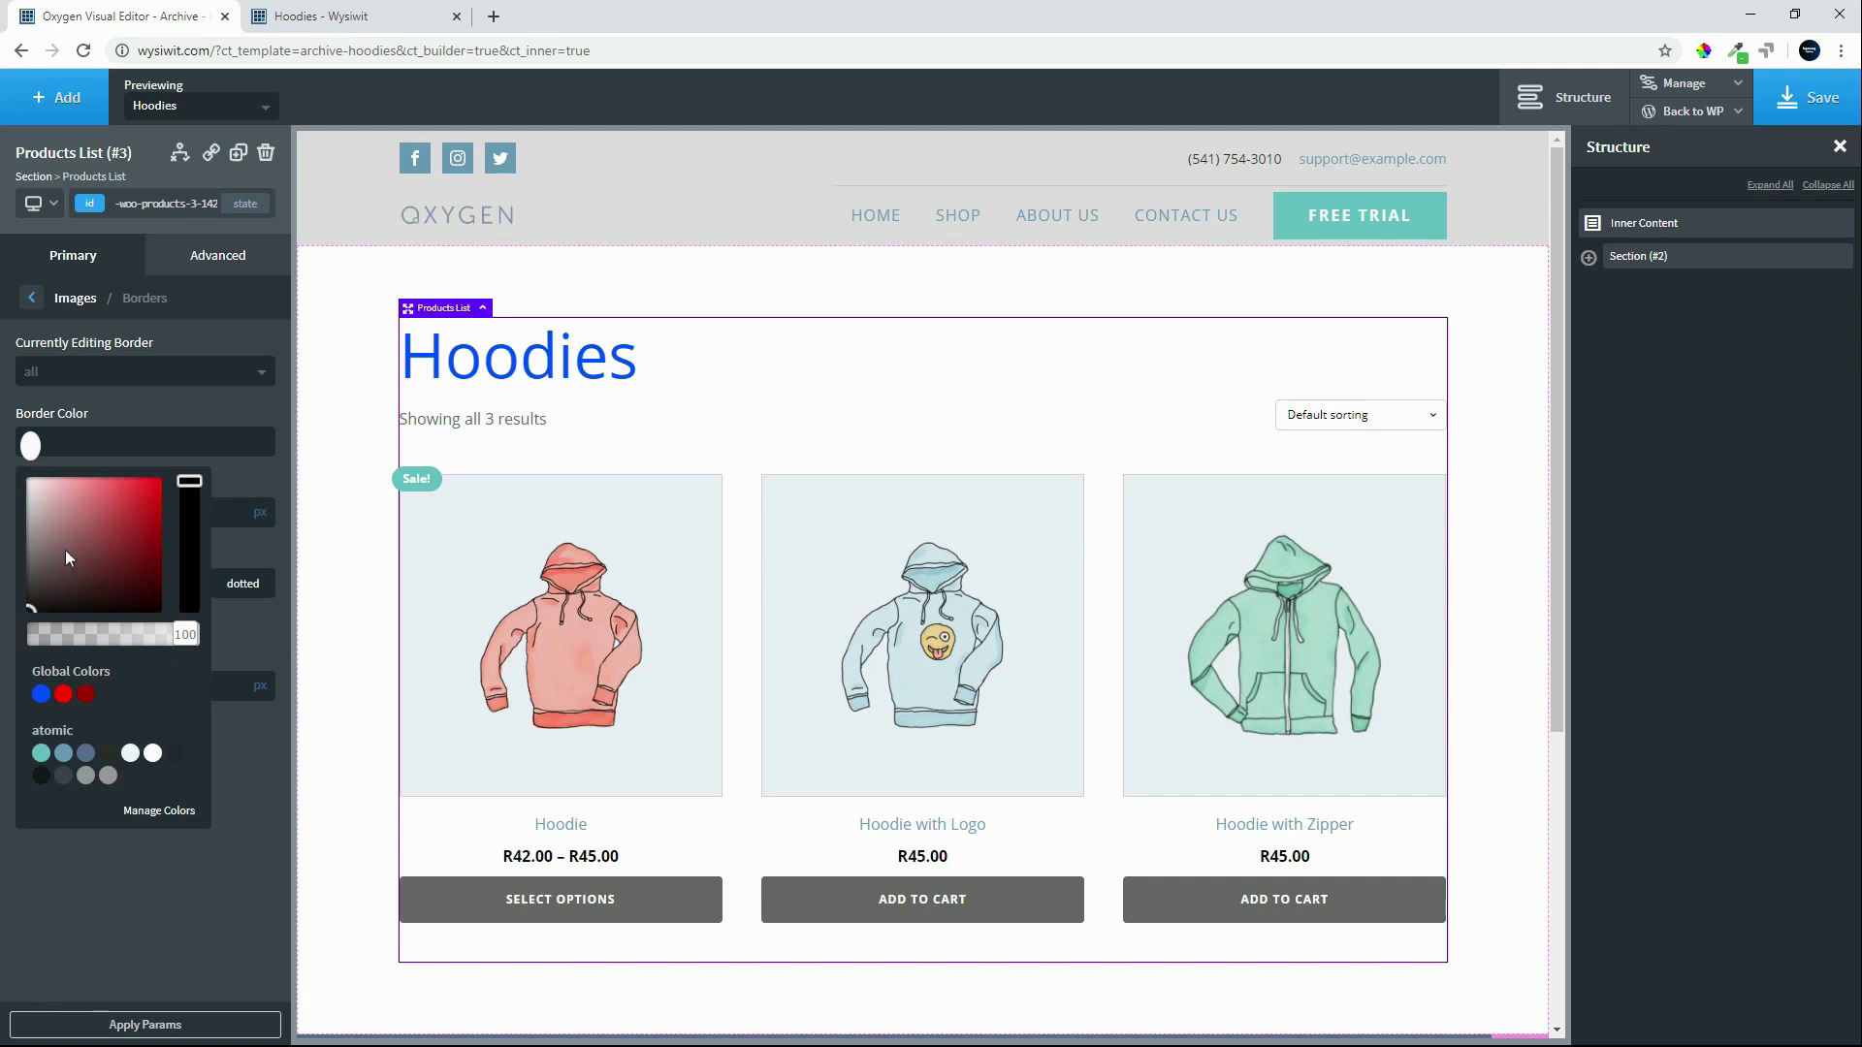
left_click(145, 415)
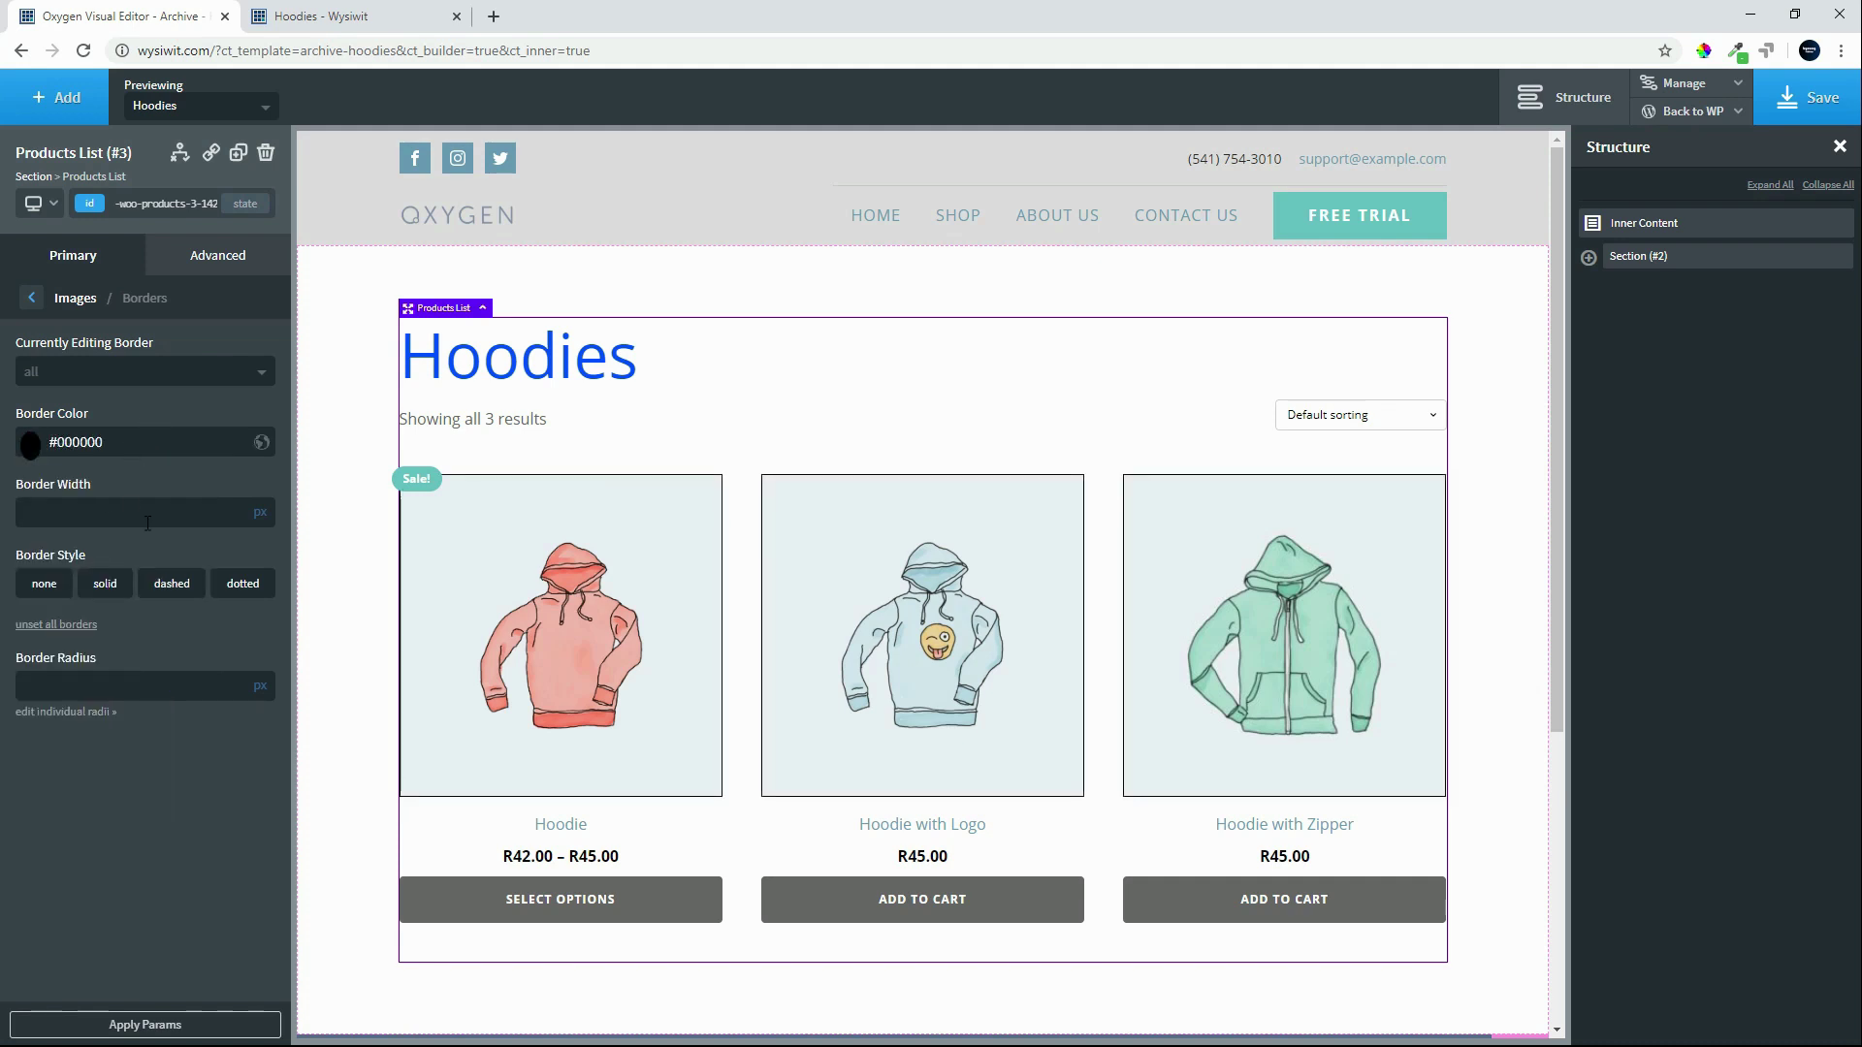
left_click(105, 591)
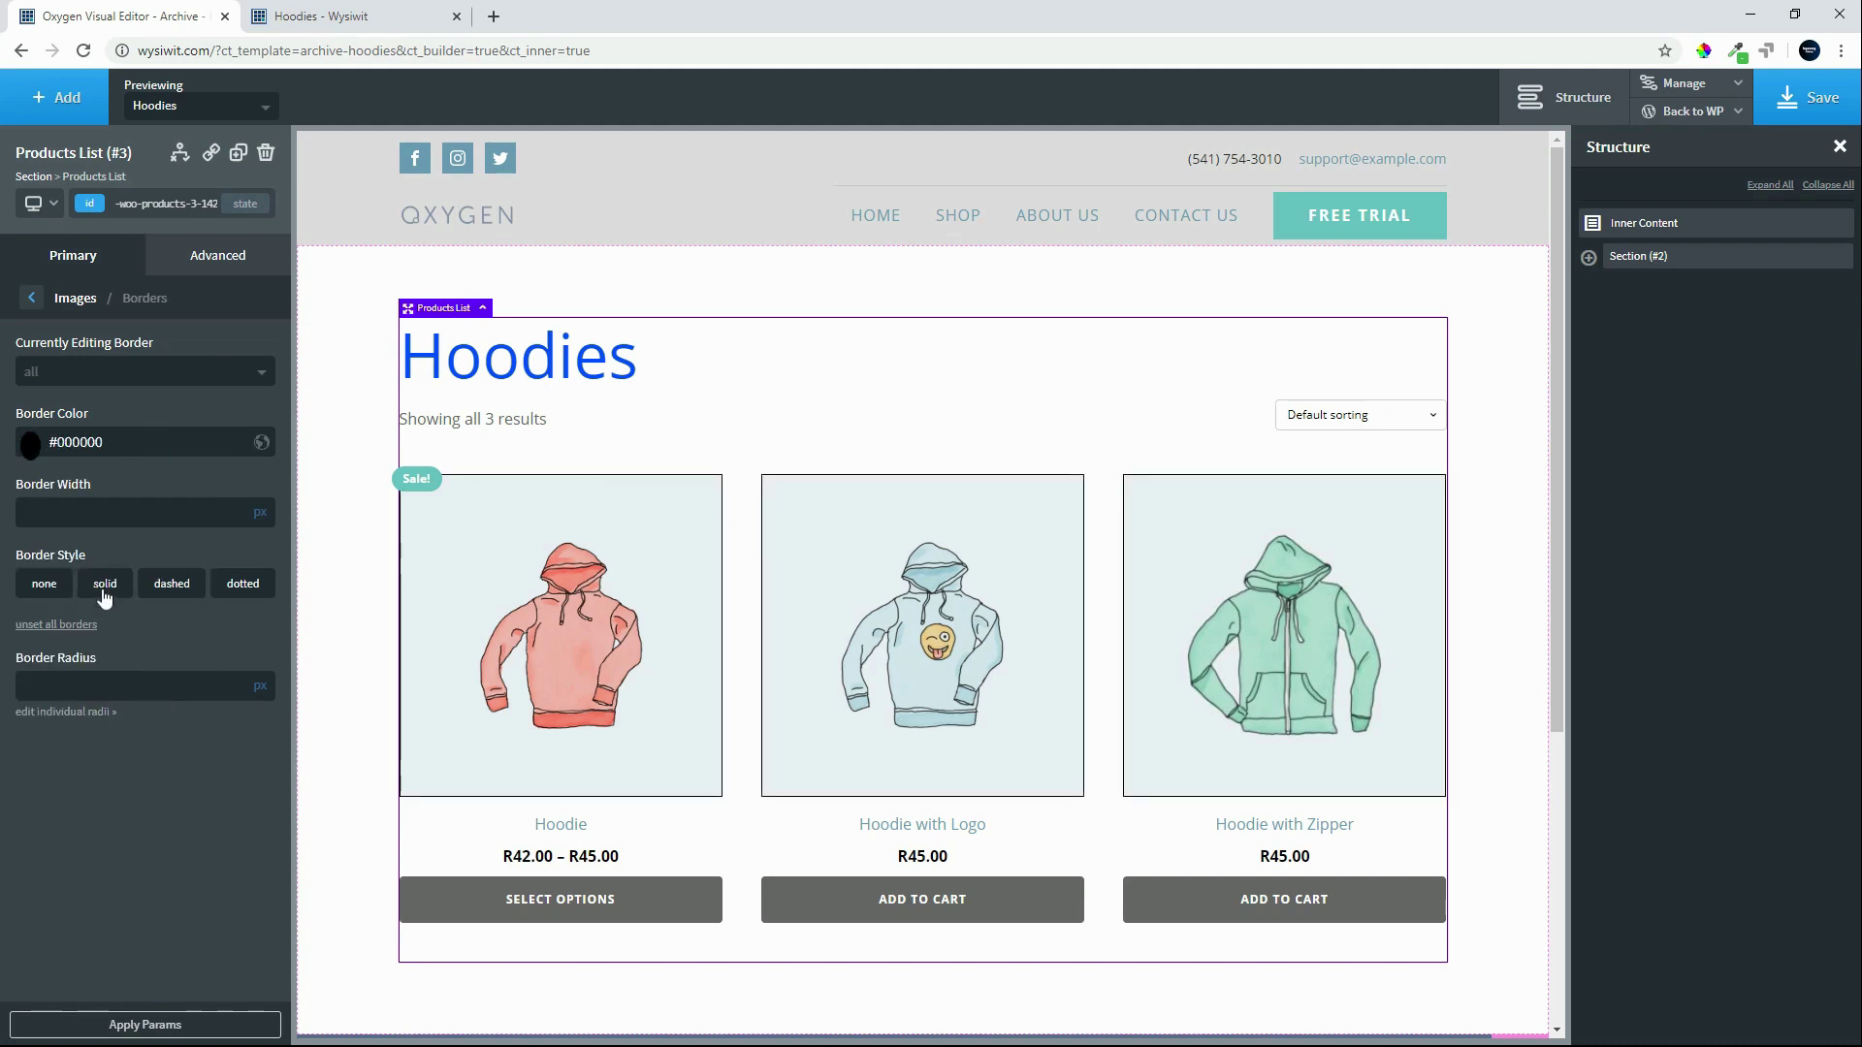
left_click(33, 516)
type("5")
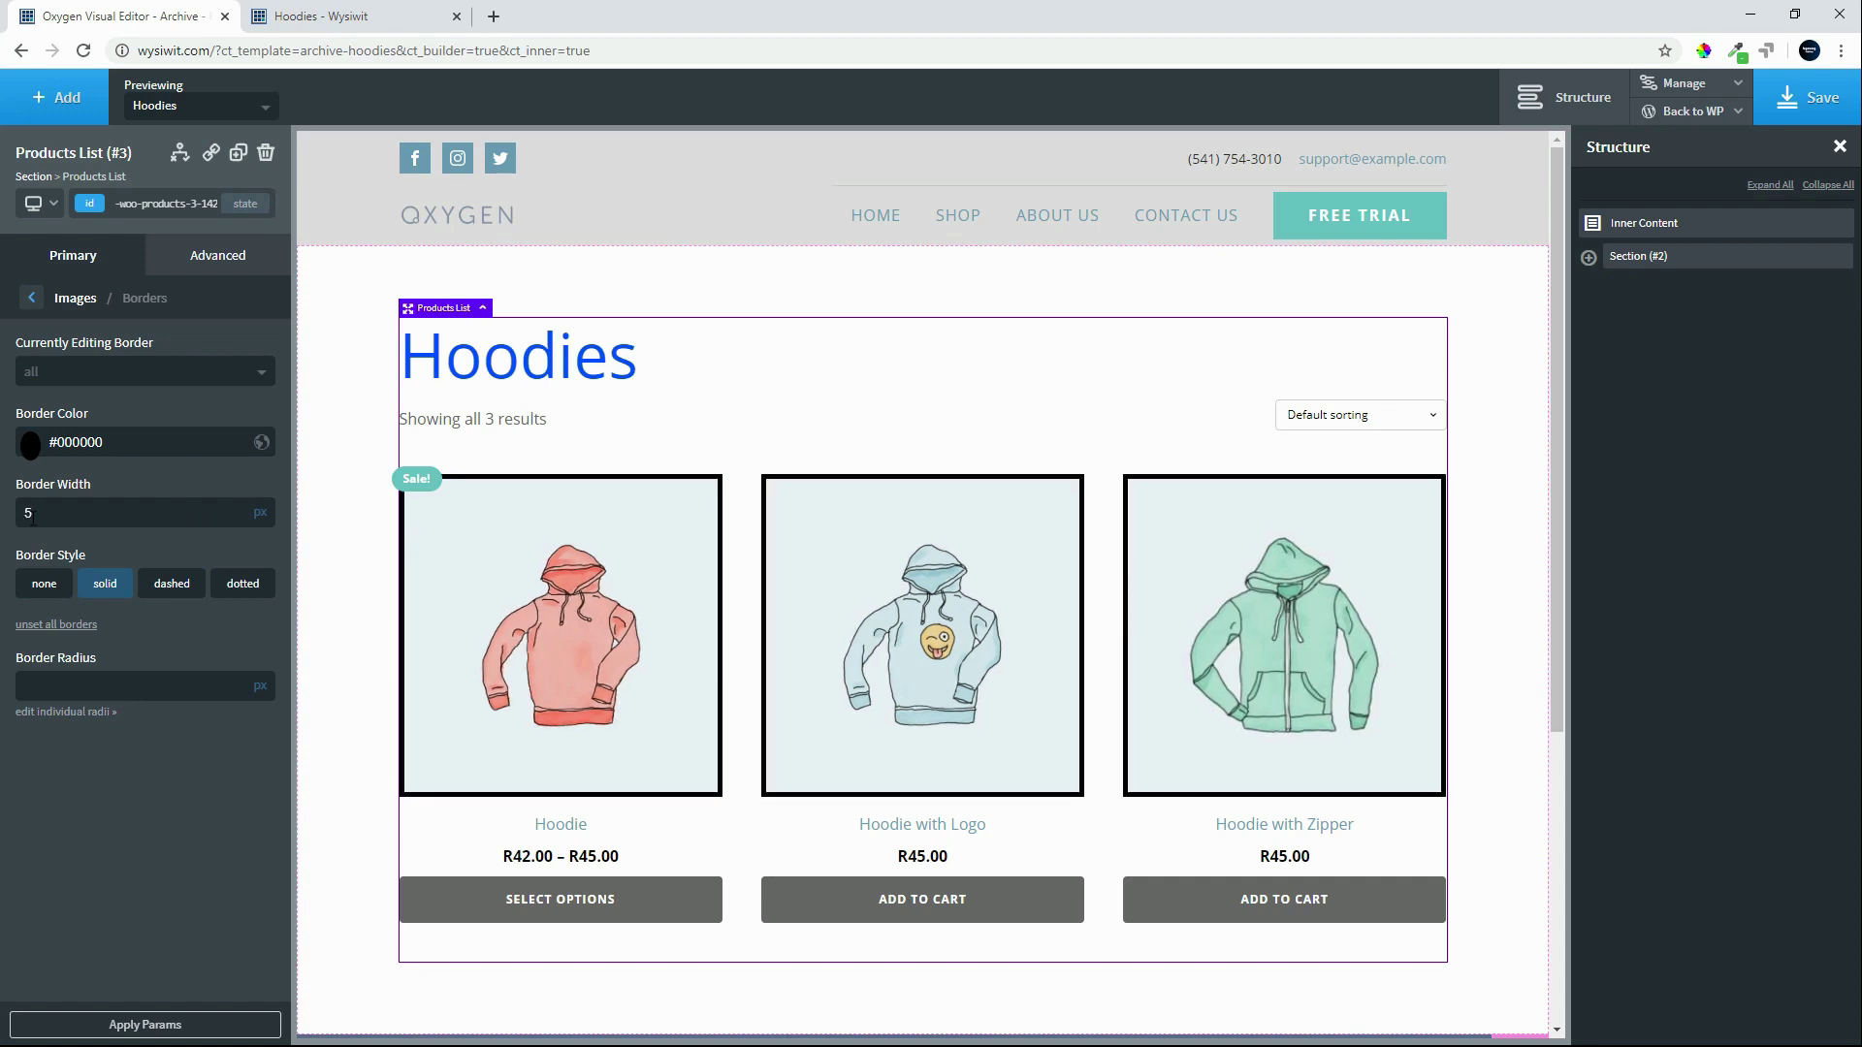
left_click(31, 298)
Step: Add a translucent black box shadow to the images, 20 px horizontal and vertical offset
left_click(162, 408)
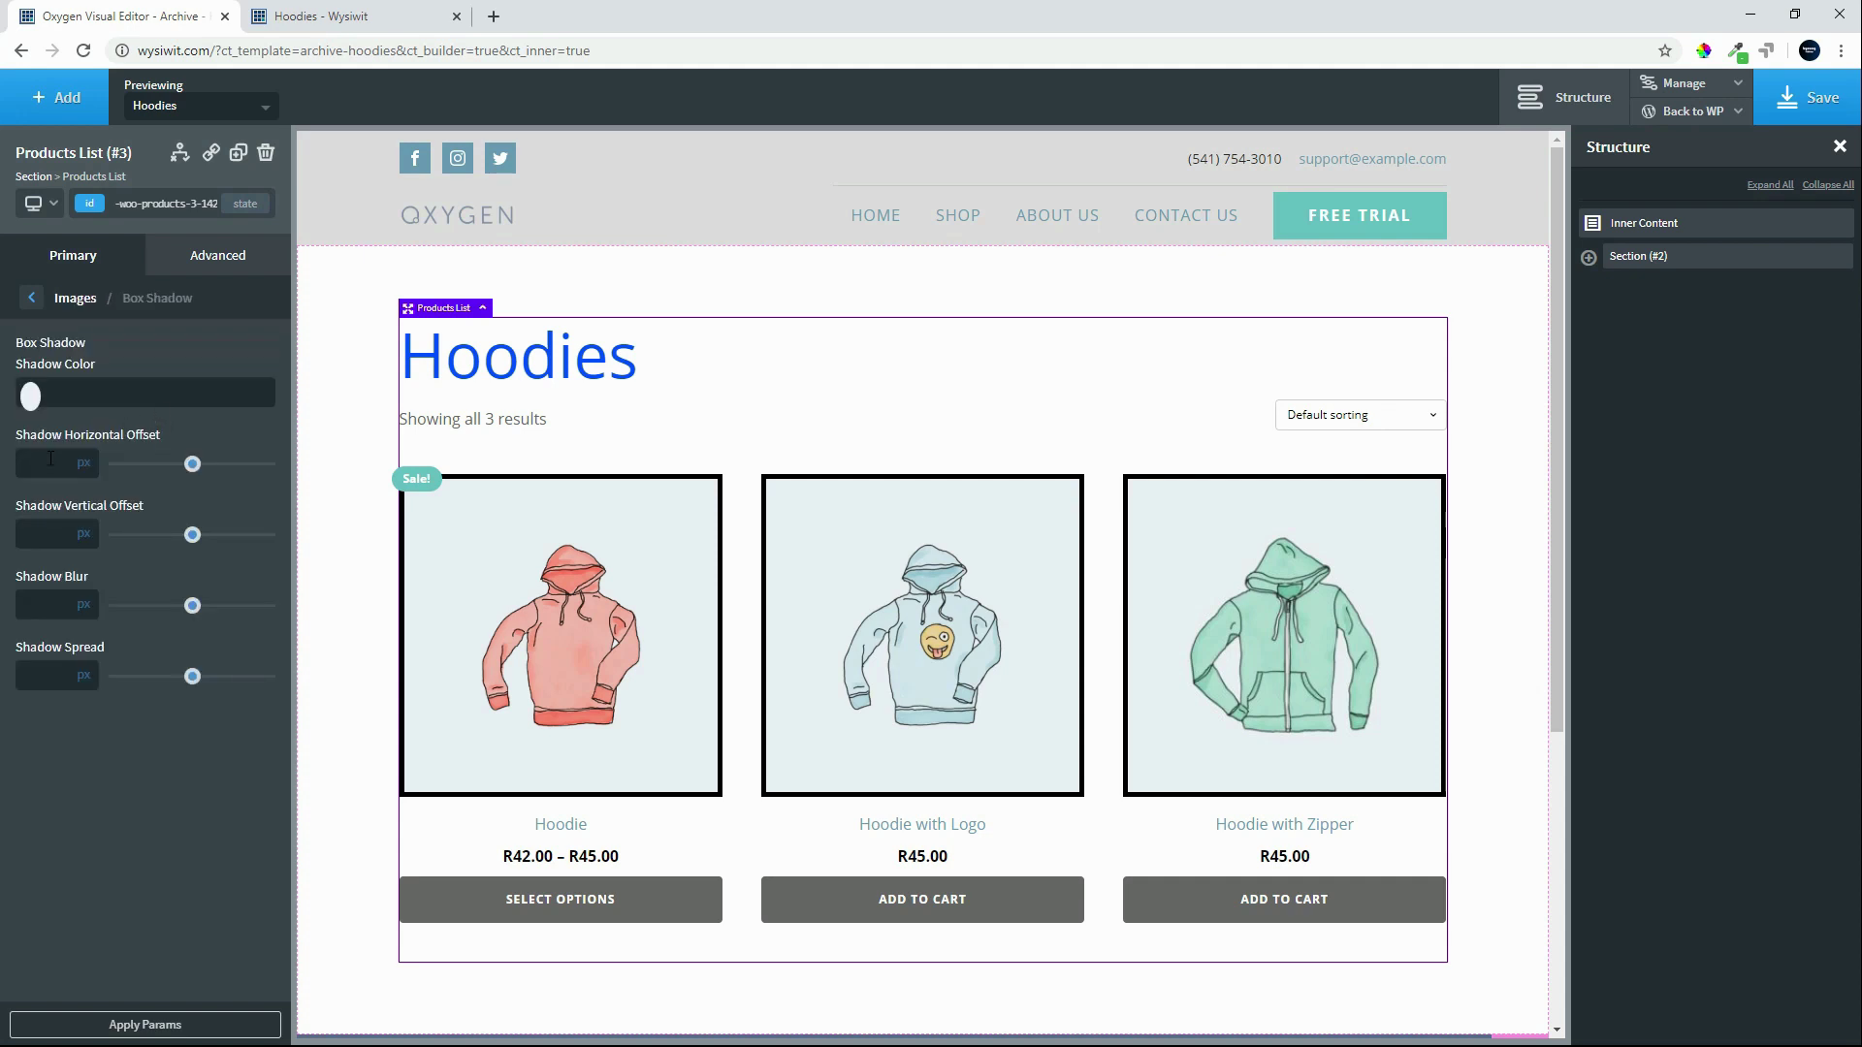
left_click(31, 398)
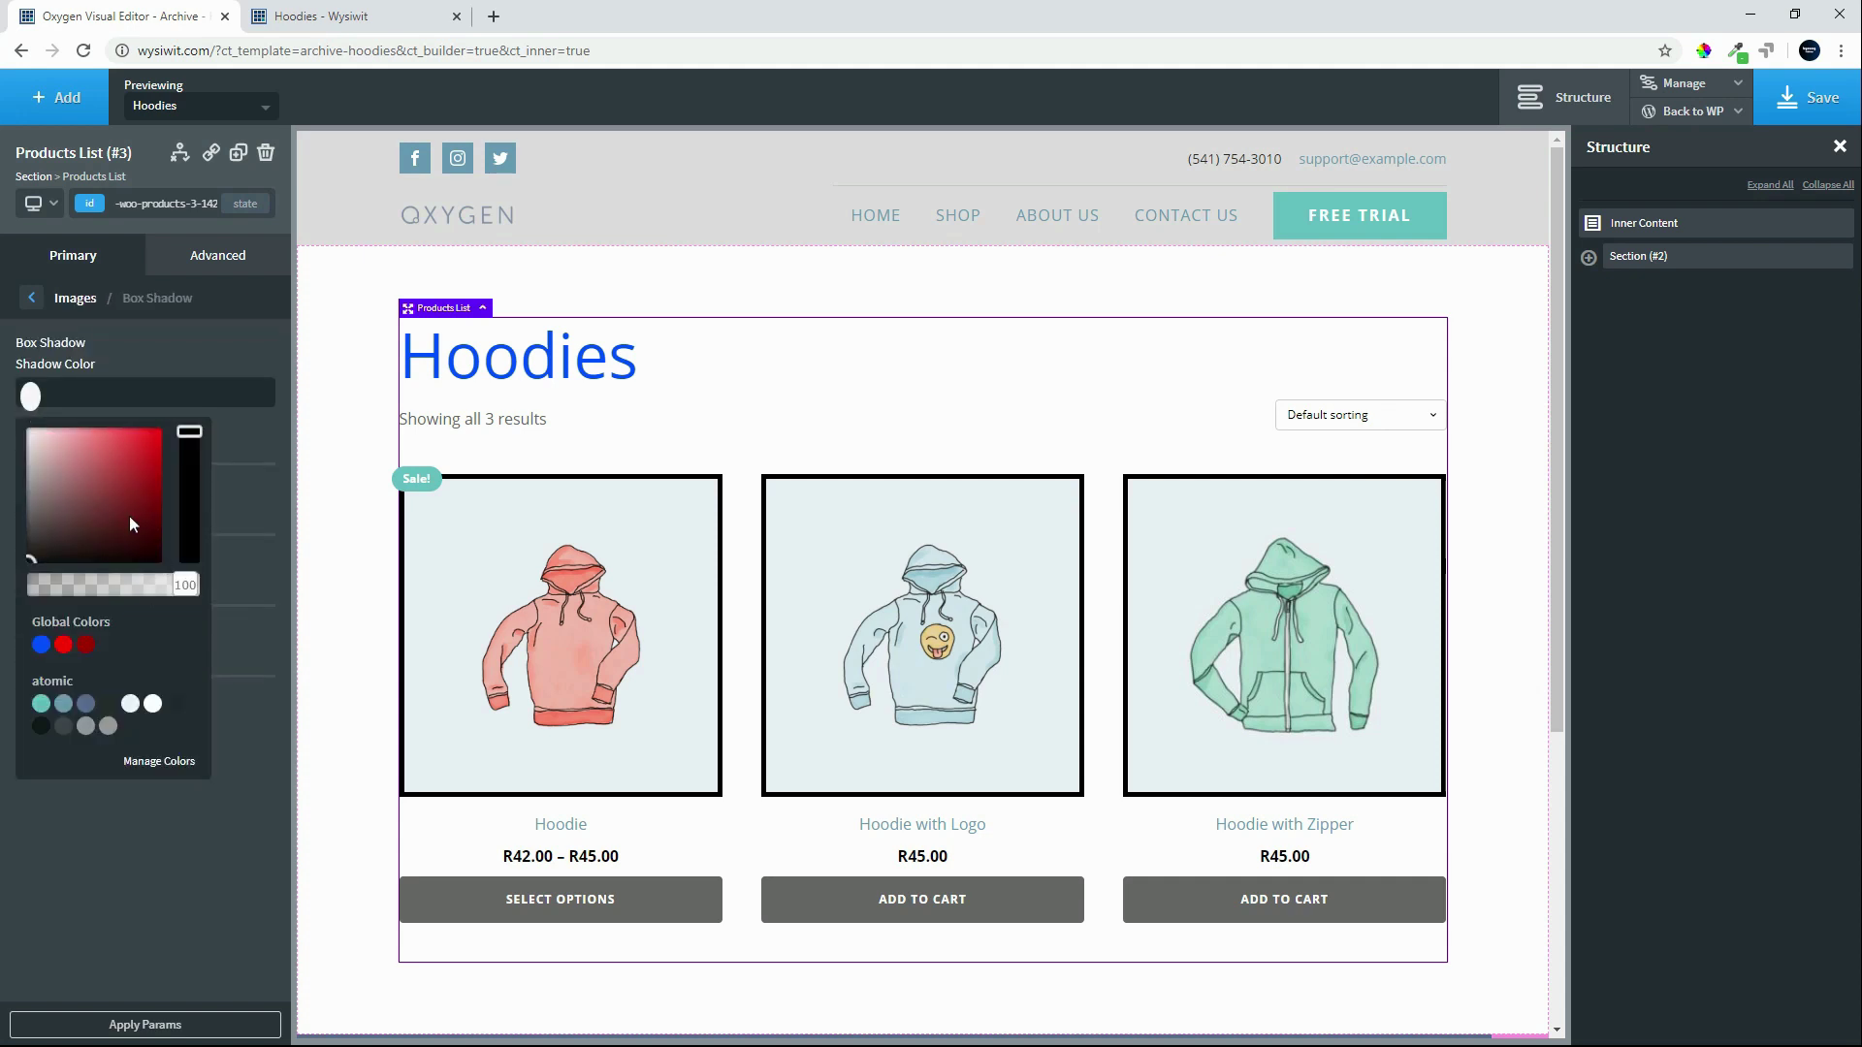
left_click(29, 559)
left_click_drag(184, 584, 76, 595)
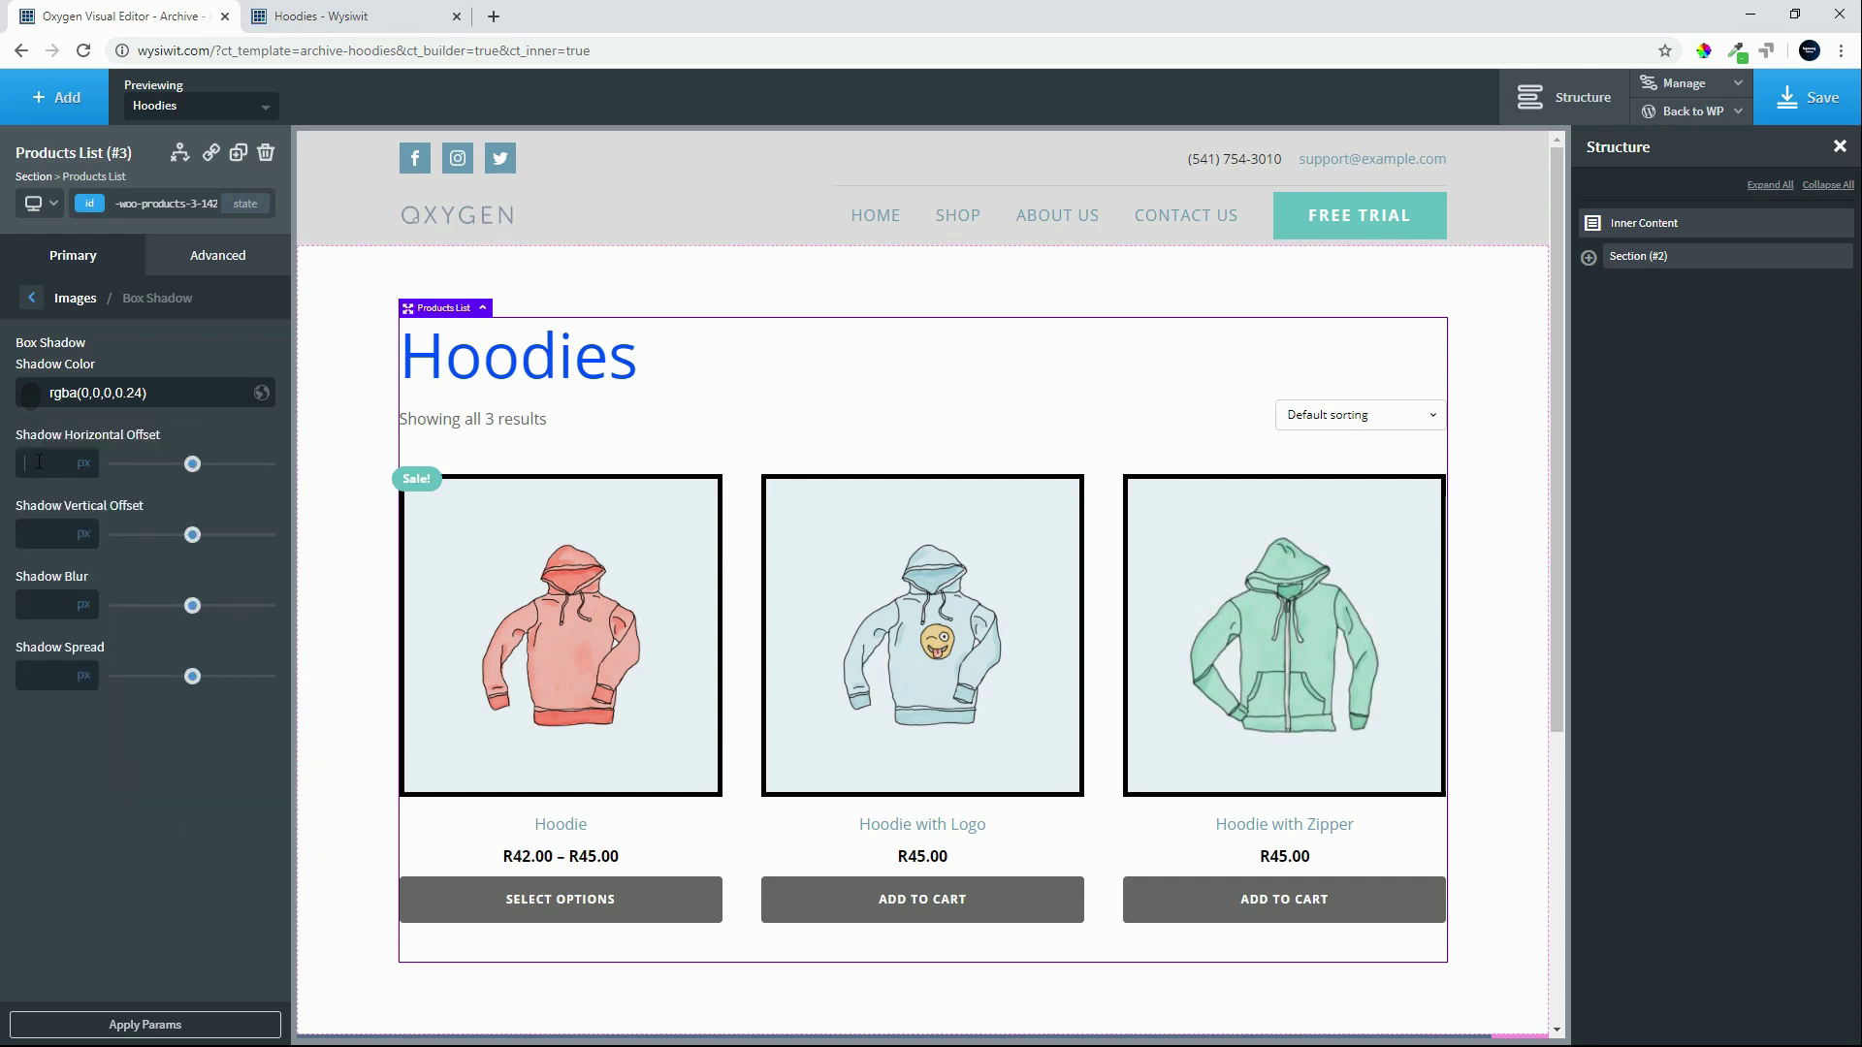
type("20")
left_click(39, 534)
type("20")
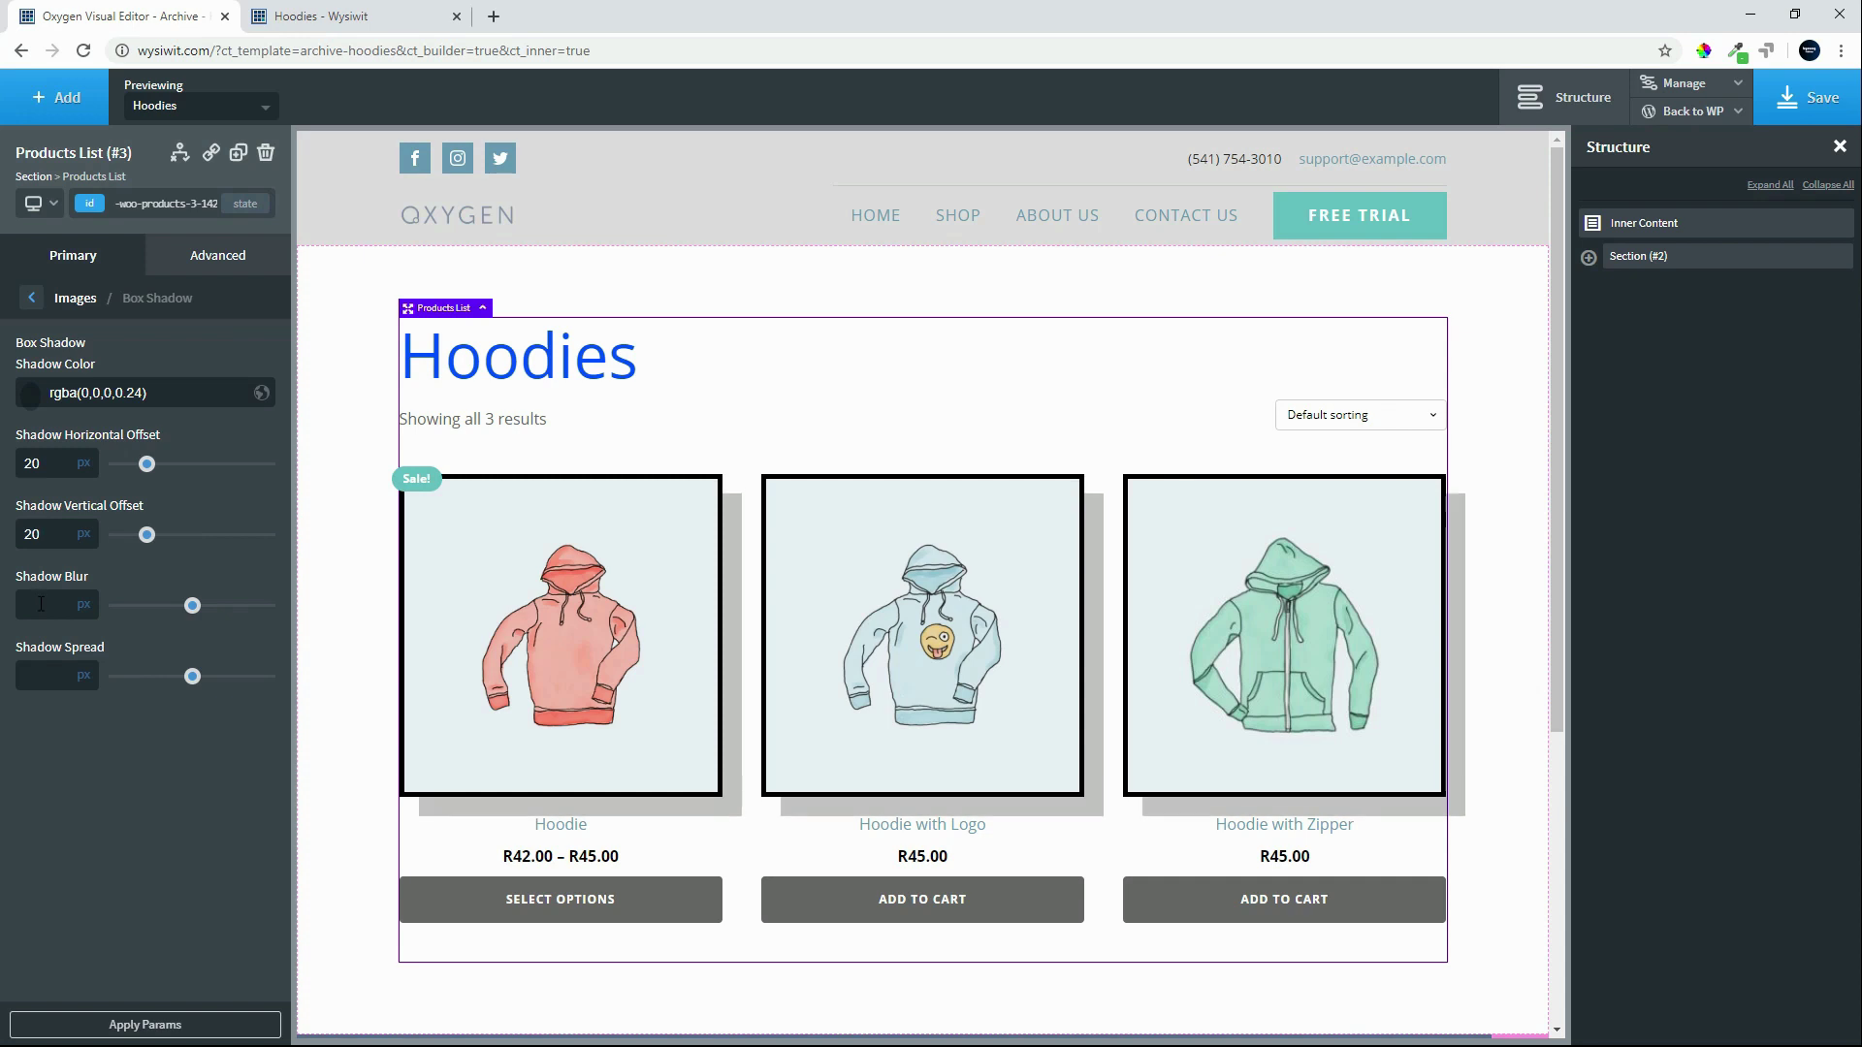
type("20")
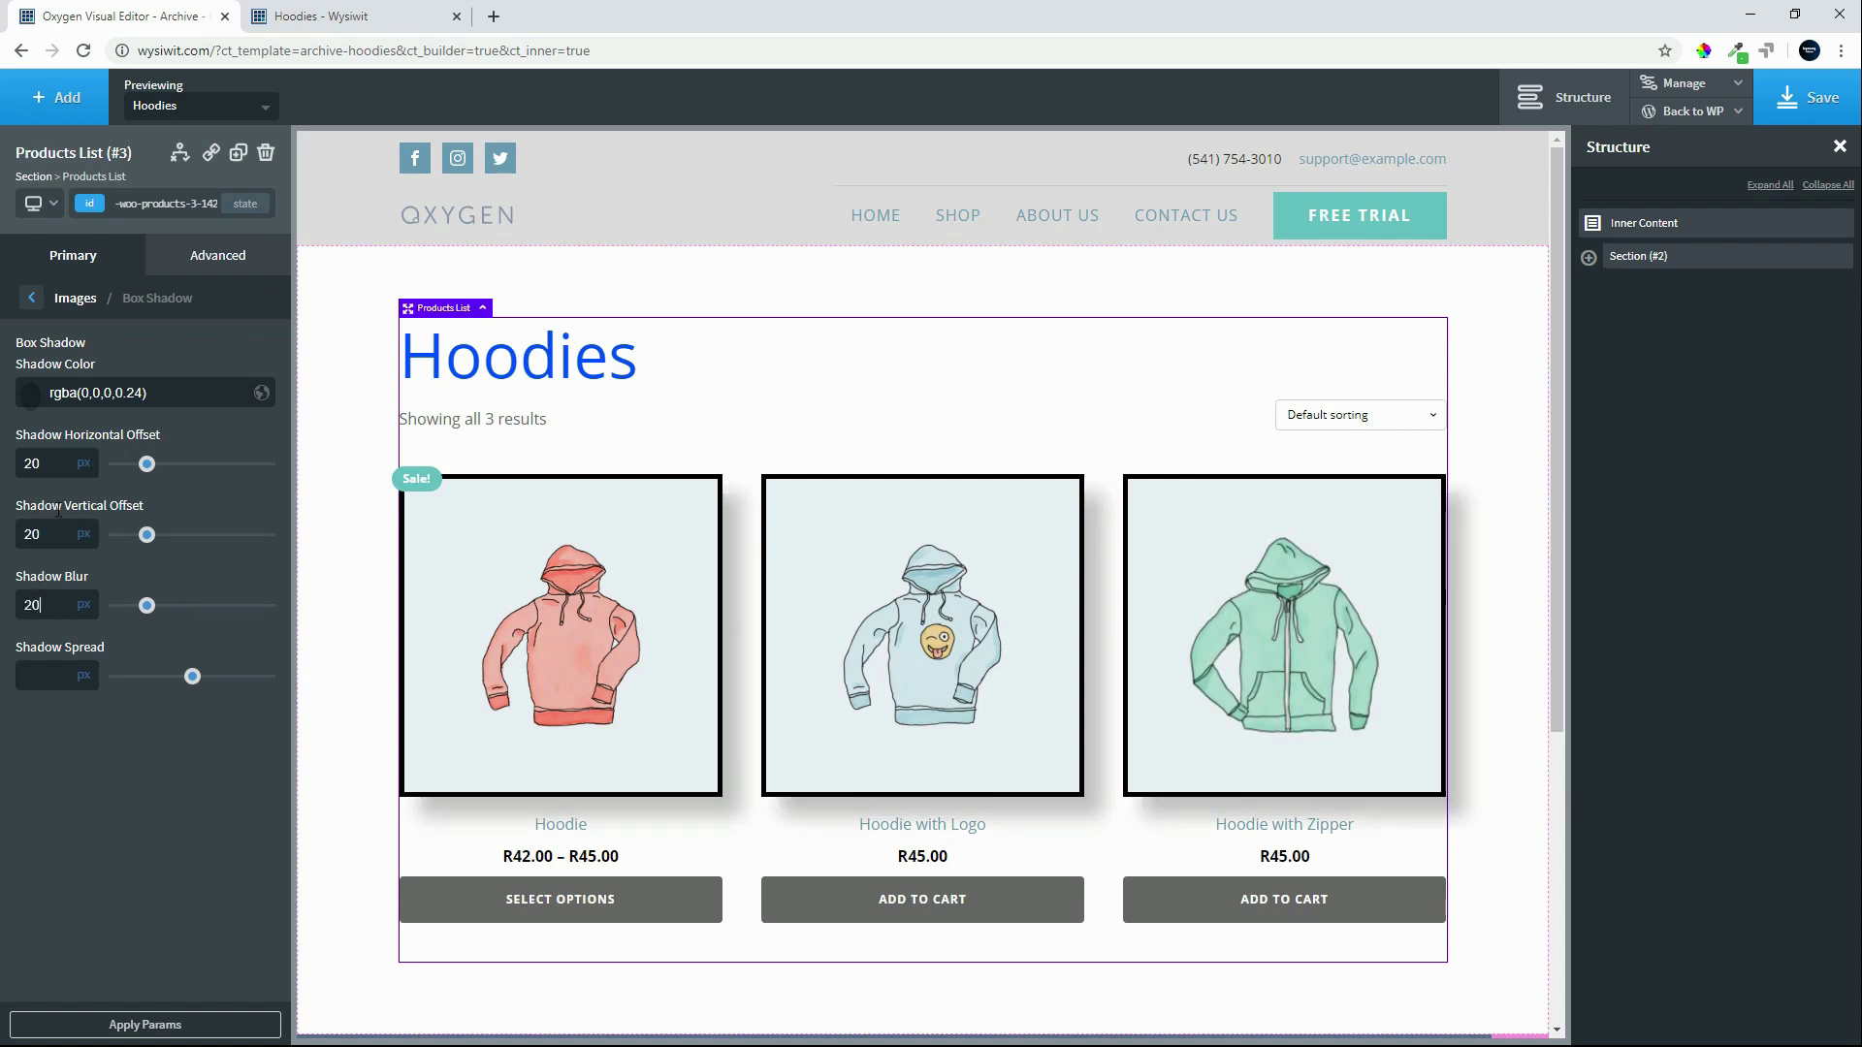
Step: Style the product name links in Global Colors - Red at 20 px font size
left_click(32, 298)
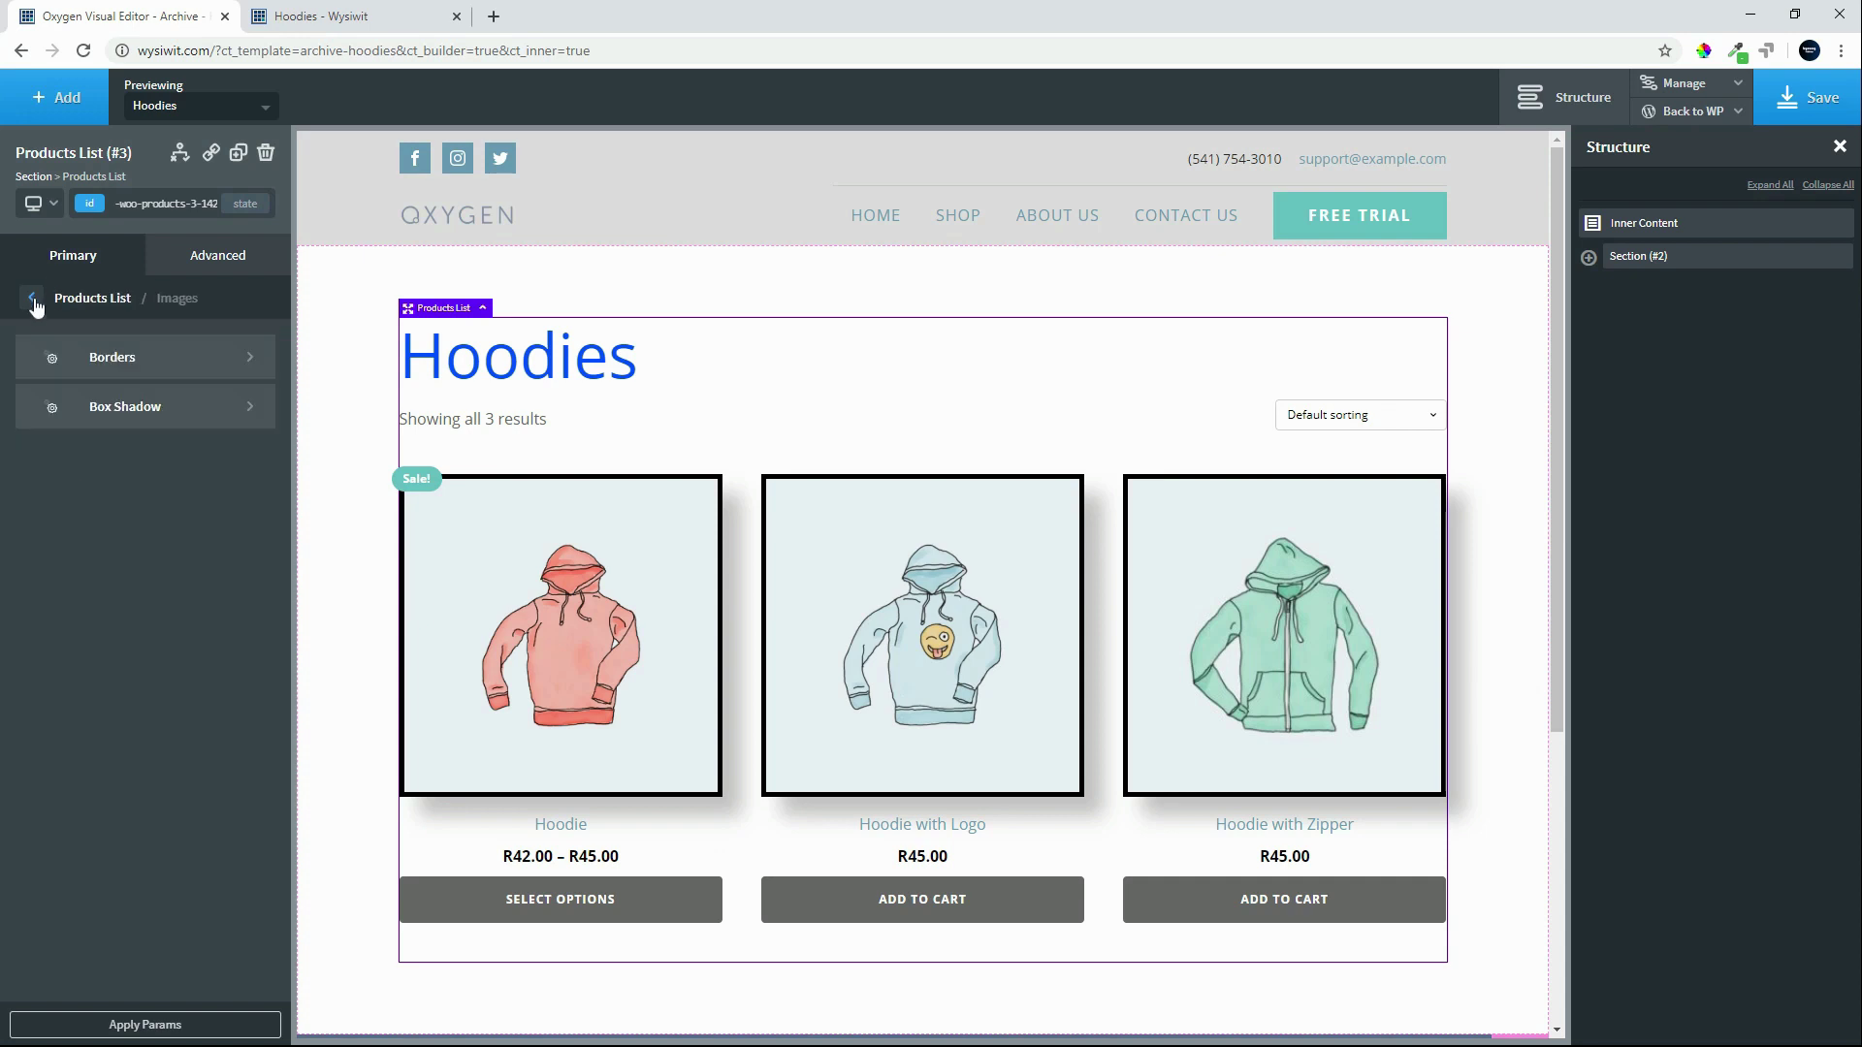
left_click(32, 298)
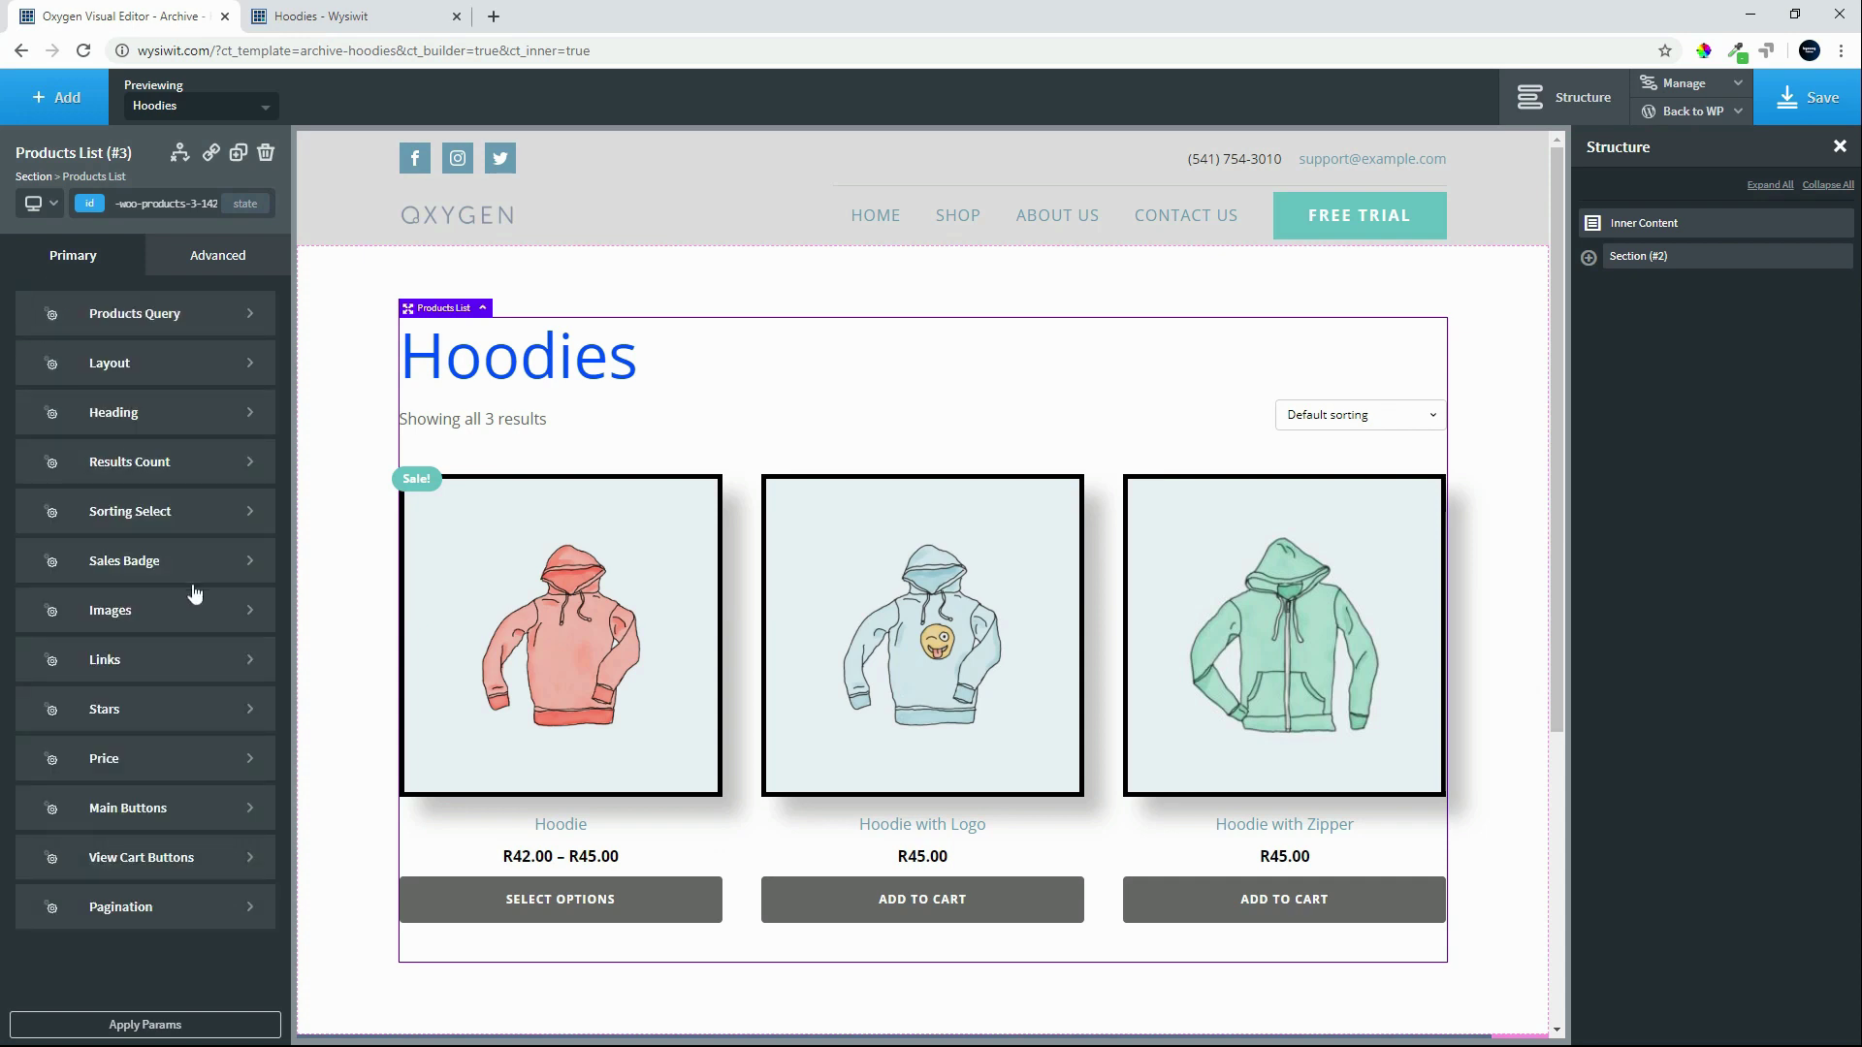
left_click(144, 669)
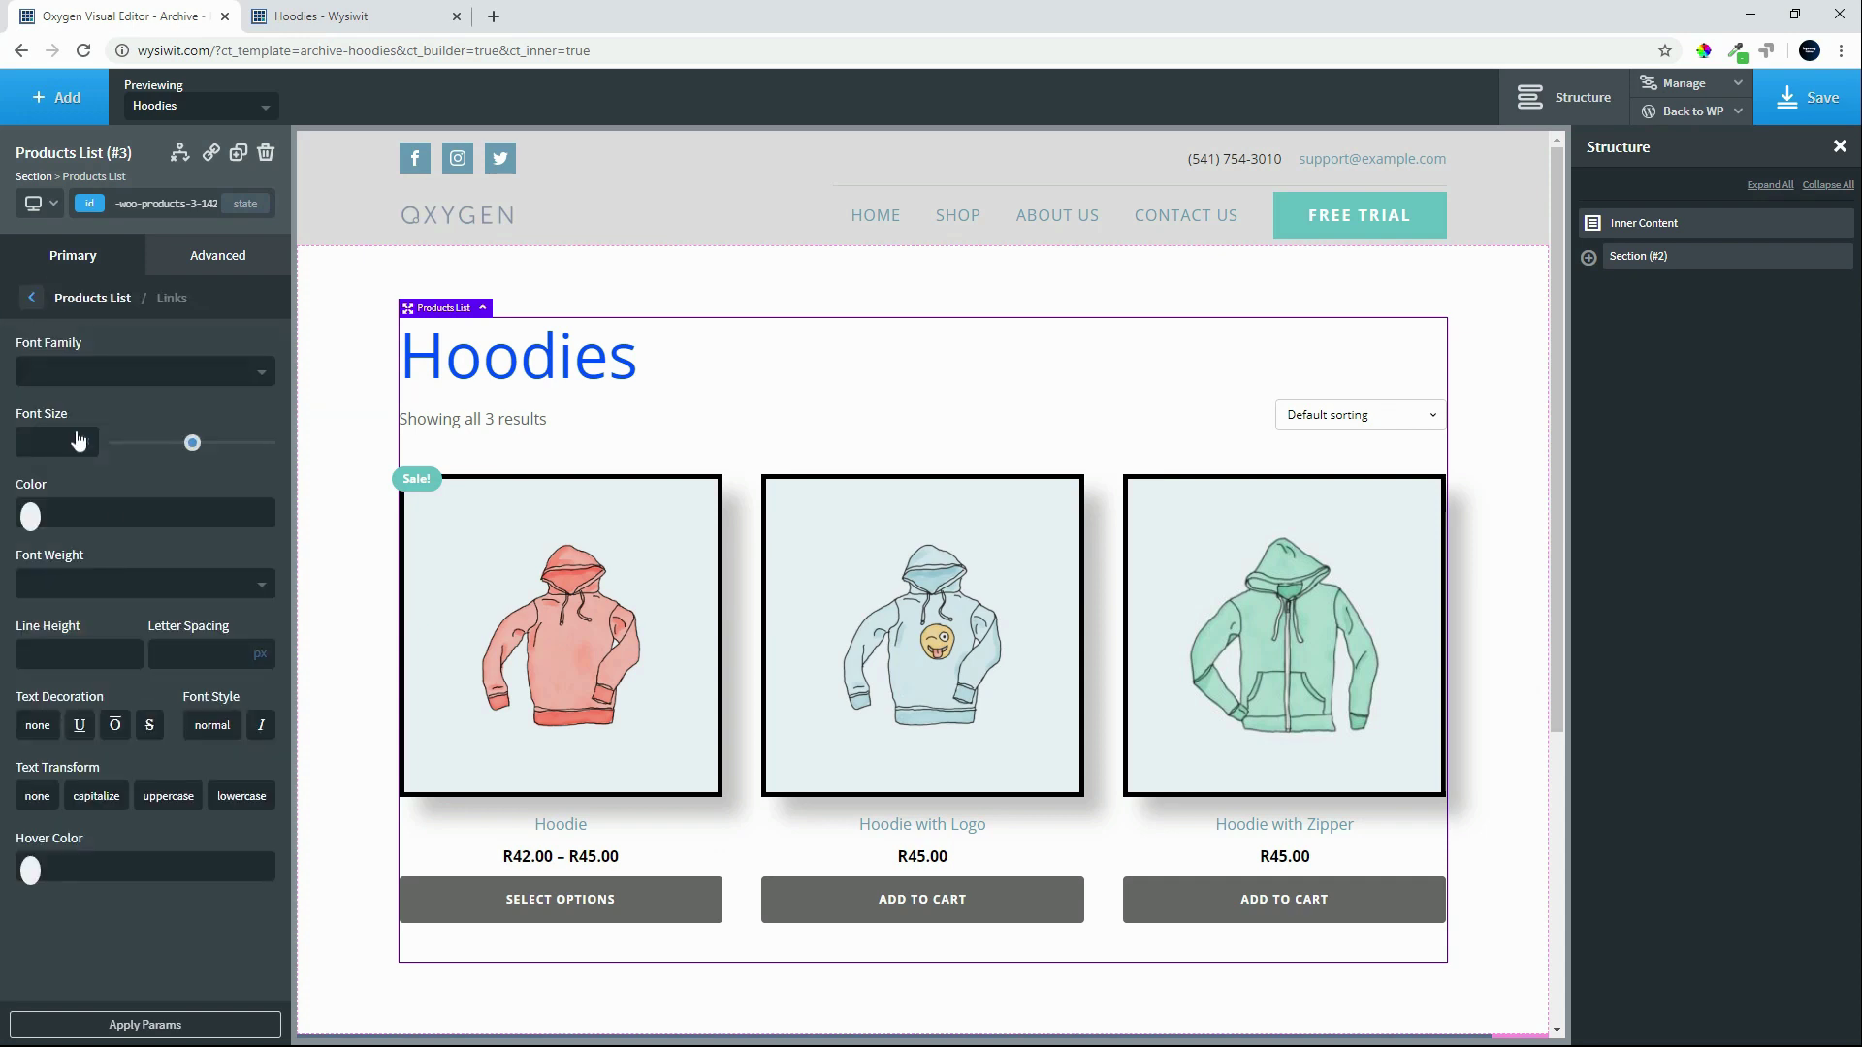
left_click(30, 514)
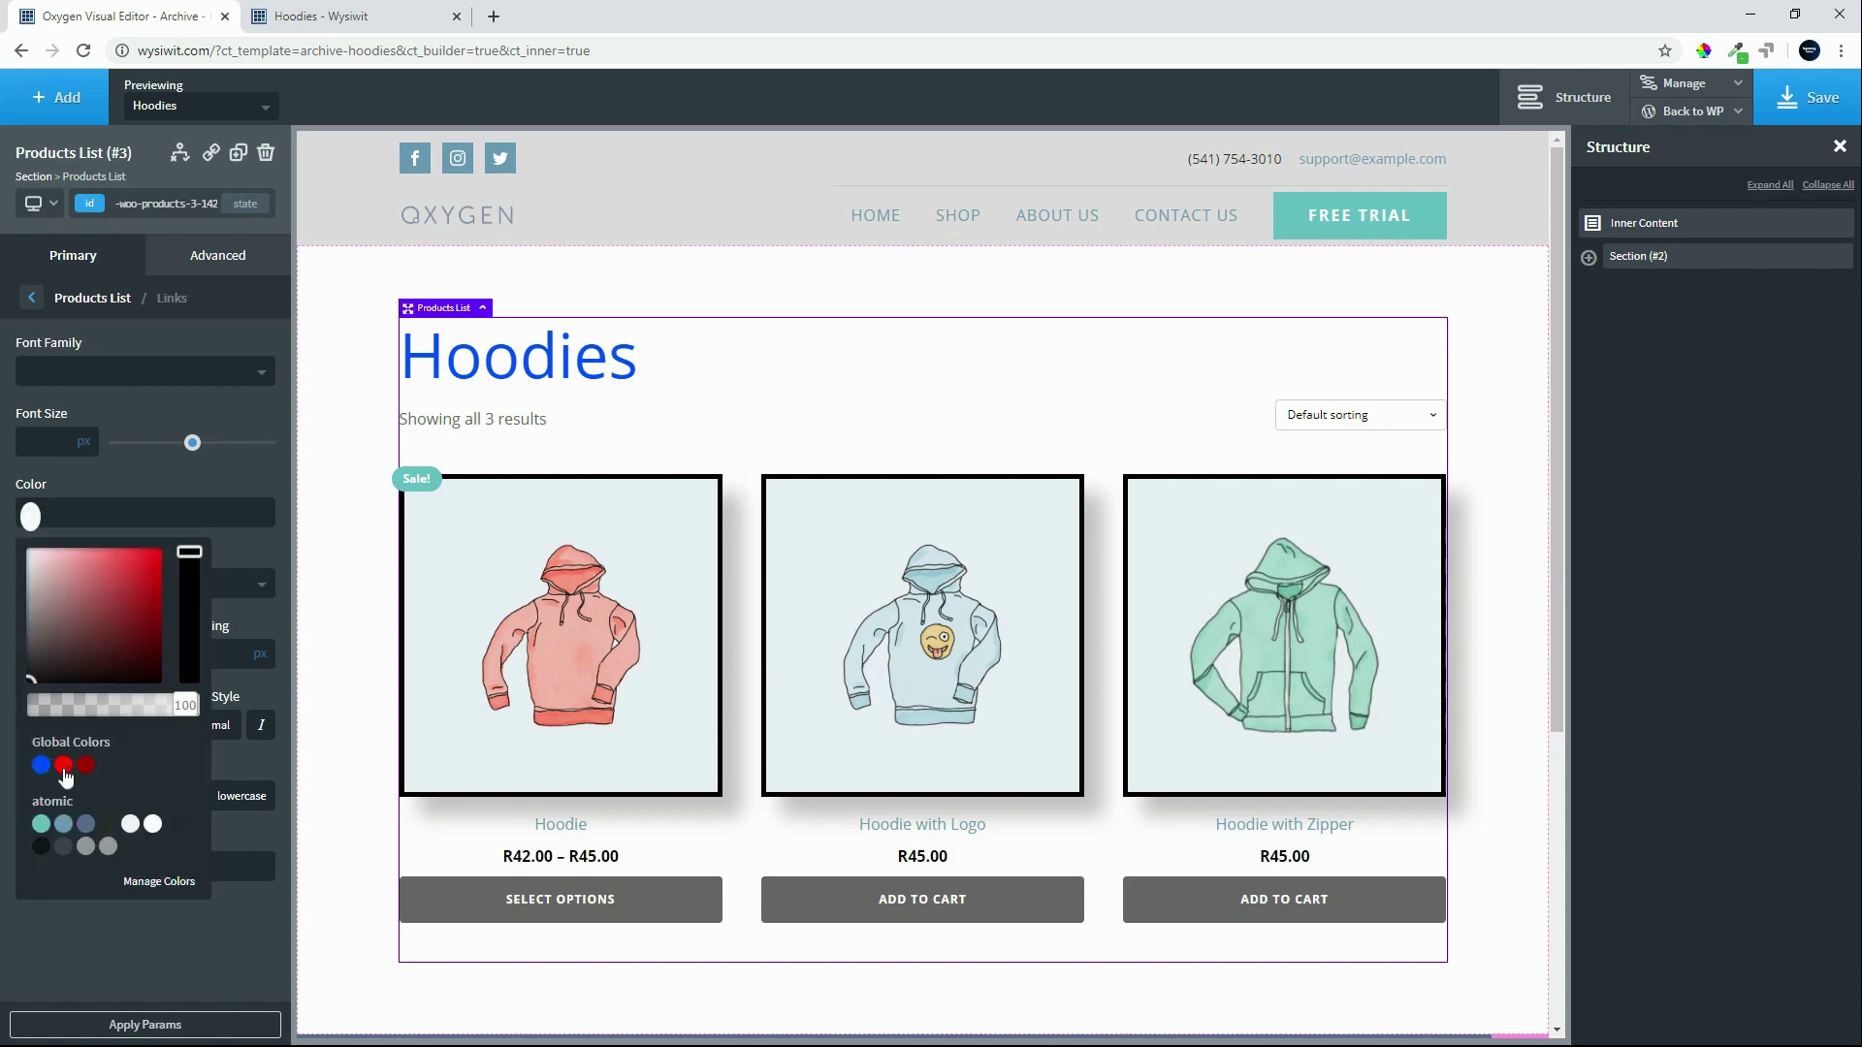
left_click(63, 766)
left_click(41, 439)
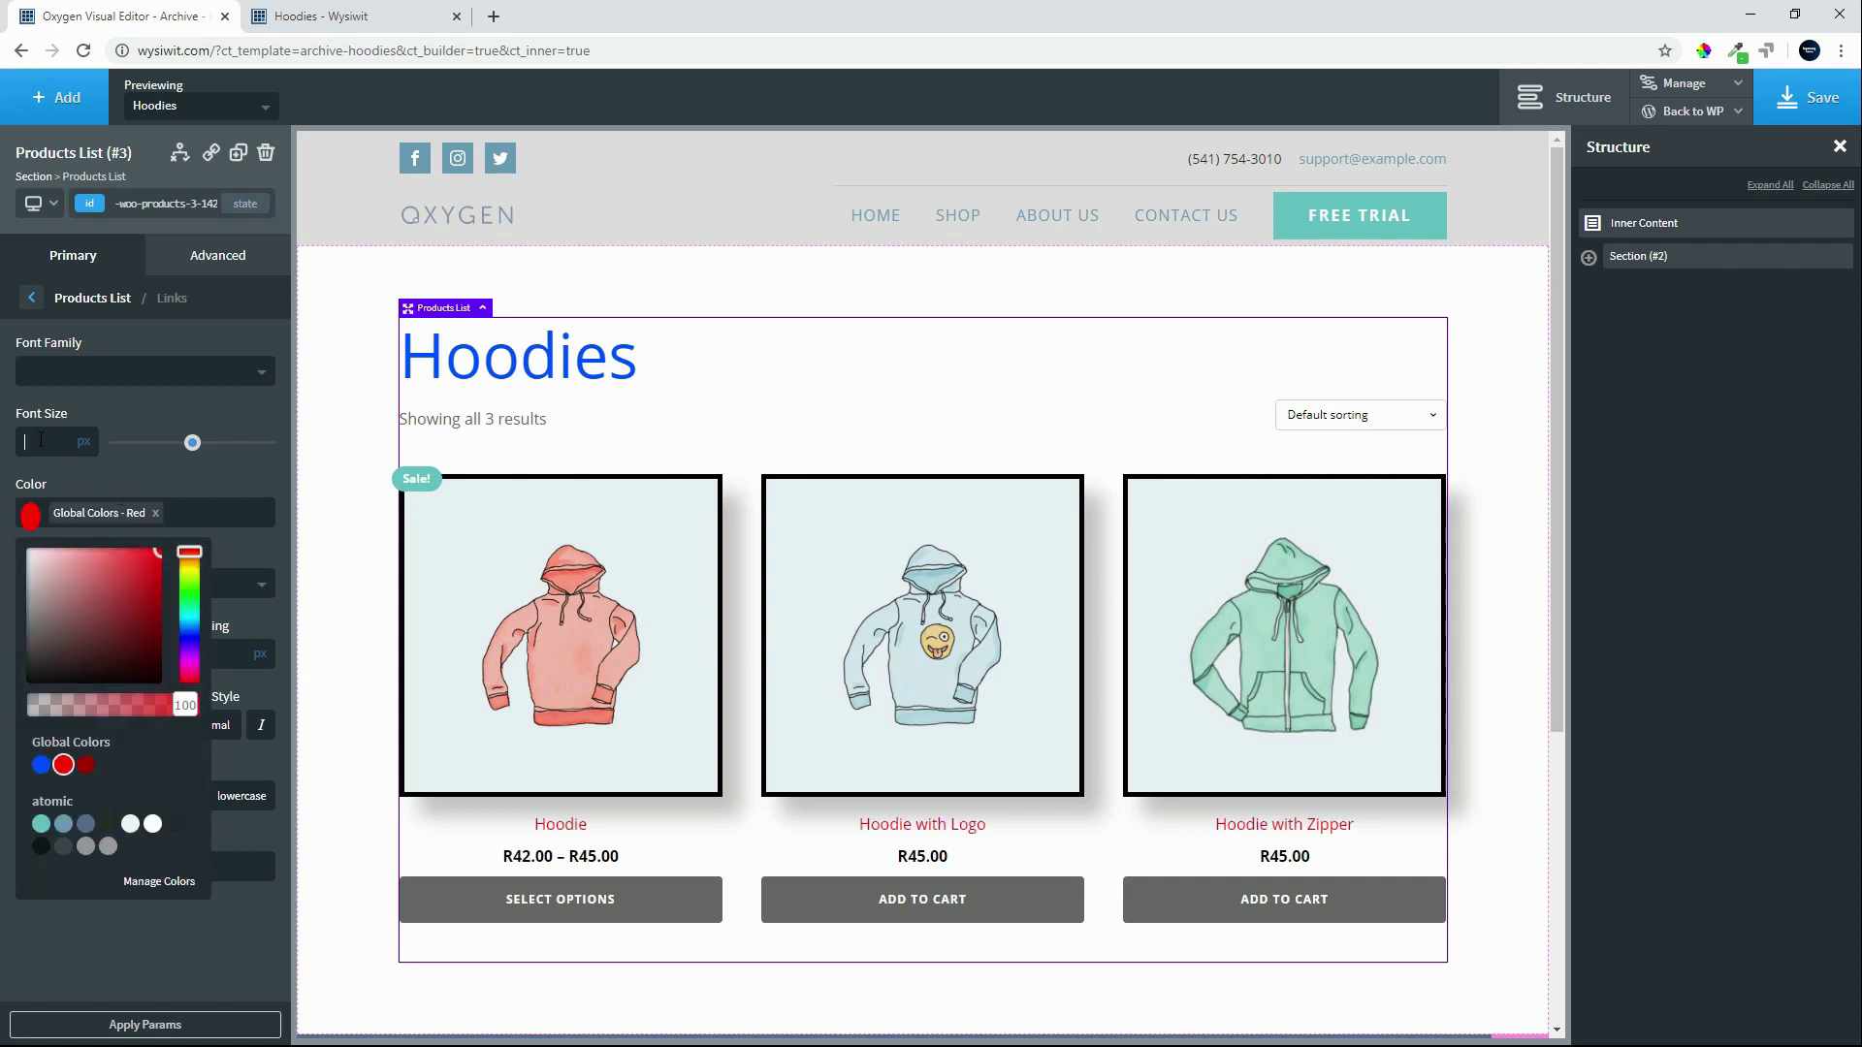
type("20")
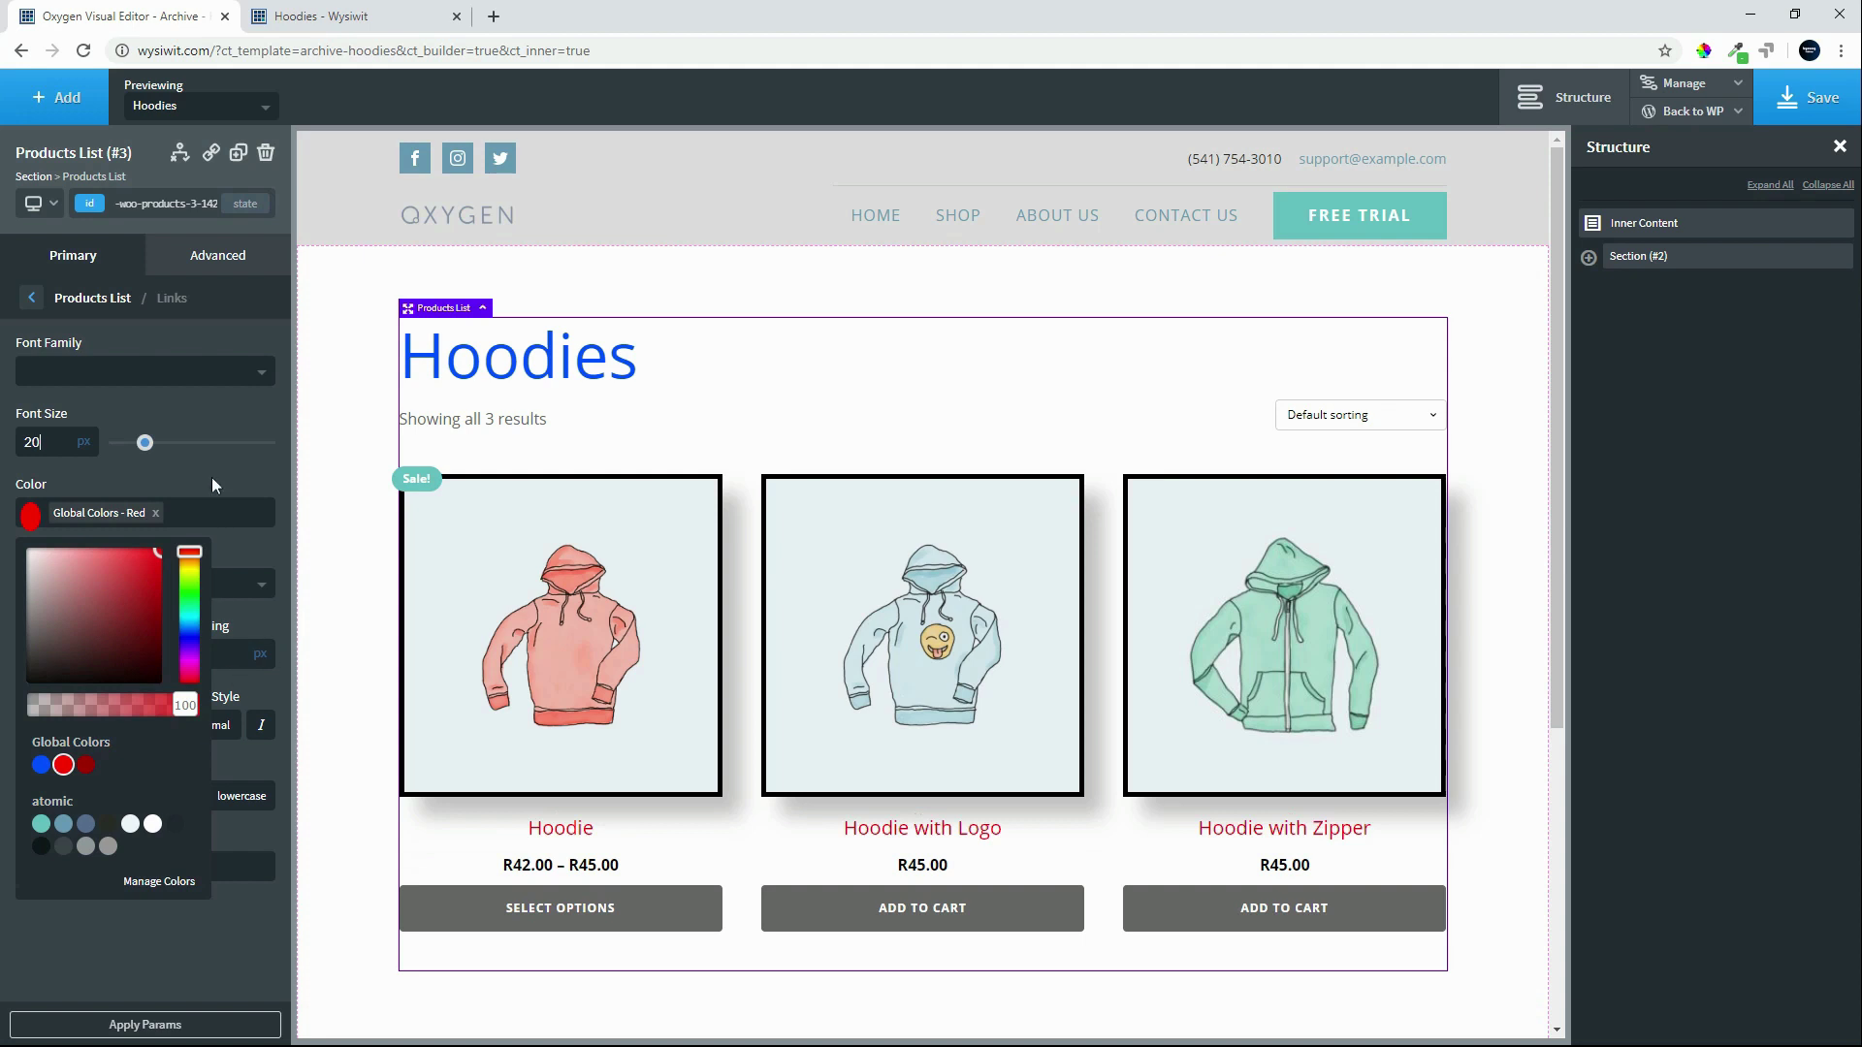
left_click(206, 481)
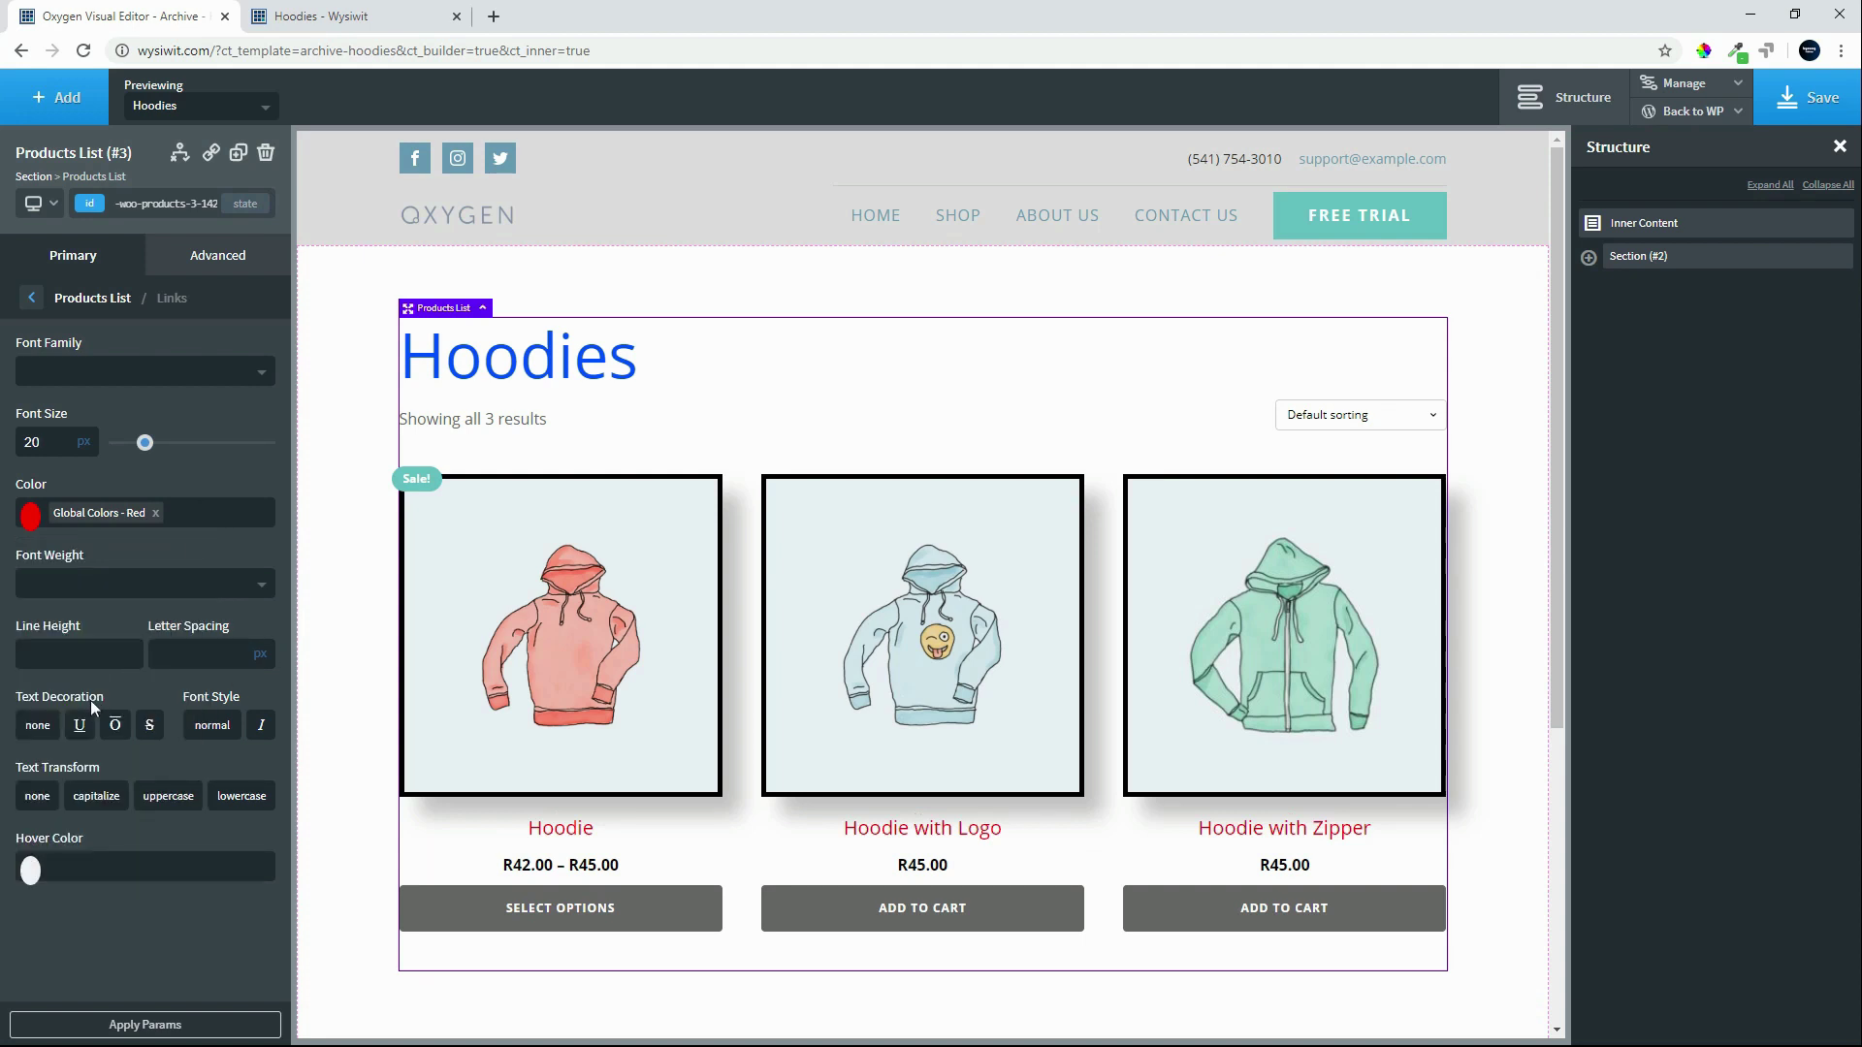
left_click(30, 297)
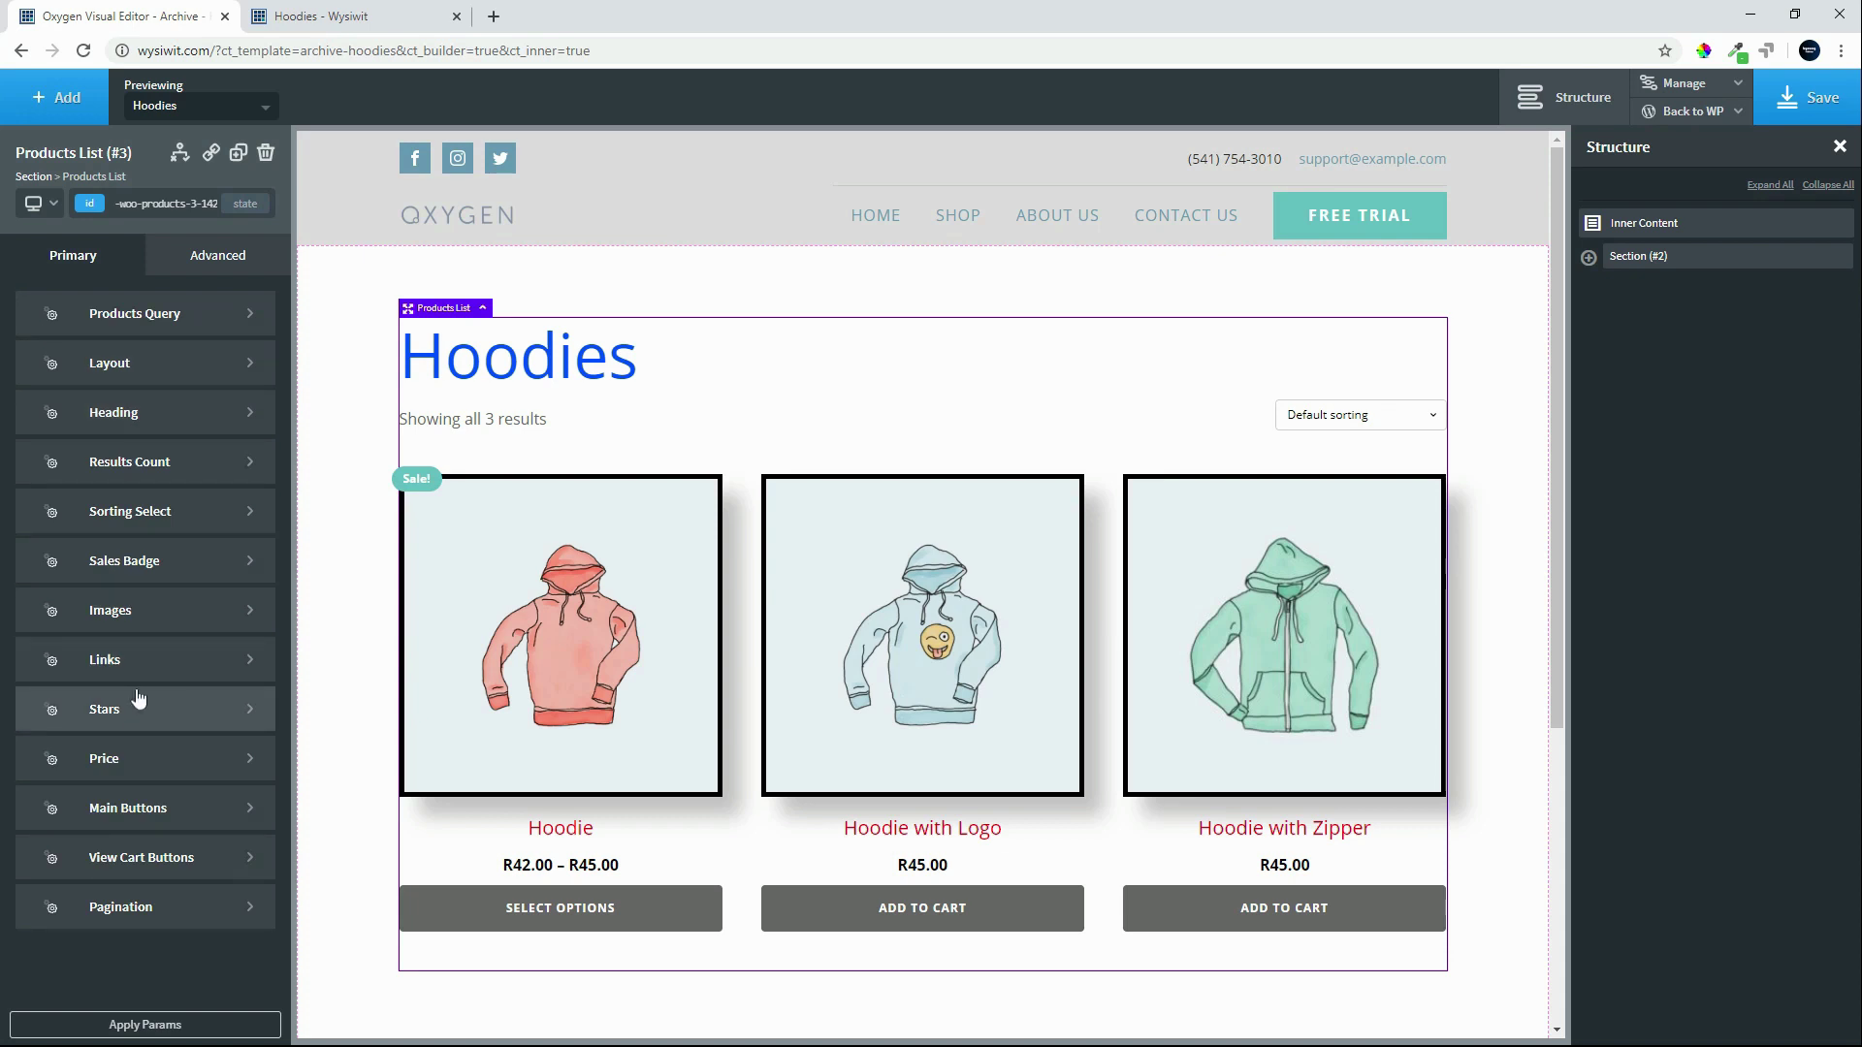
Step: Set the Current Price text to 30 px font size and font weight 500
left_click(124, 763)
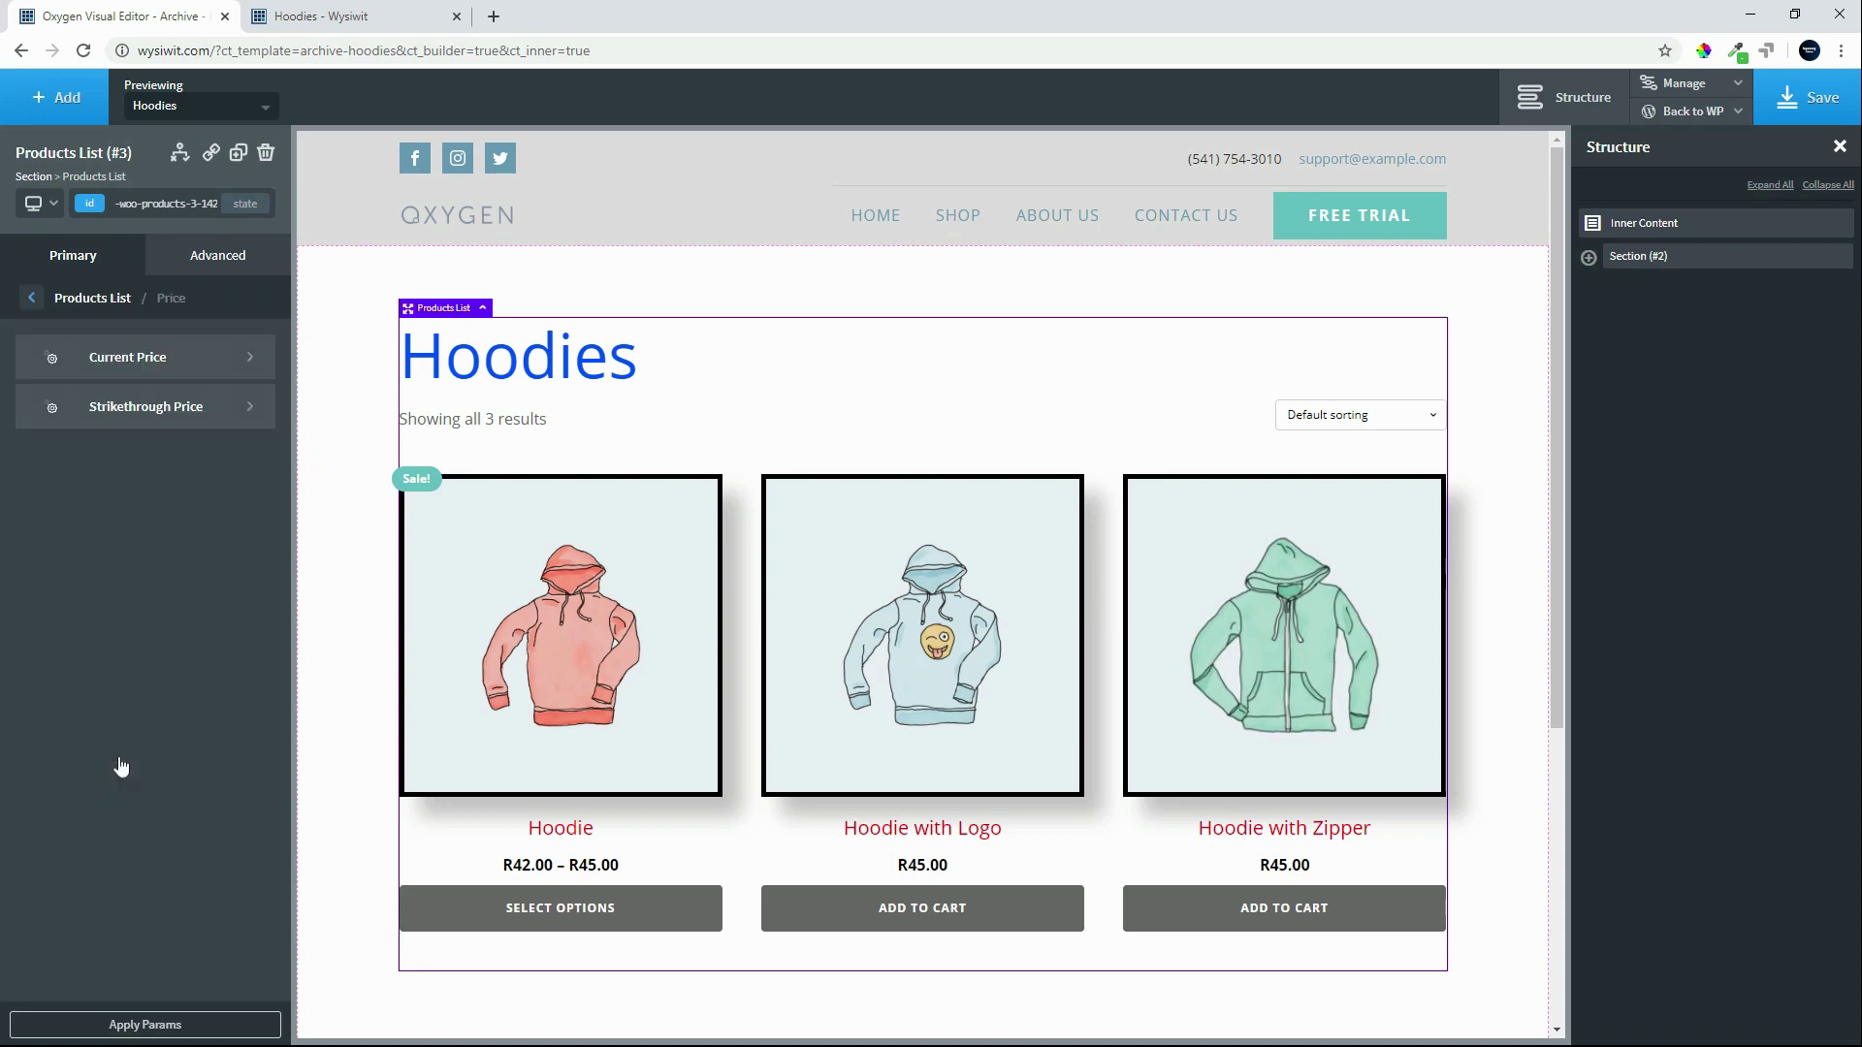
left_click(151, 359)
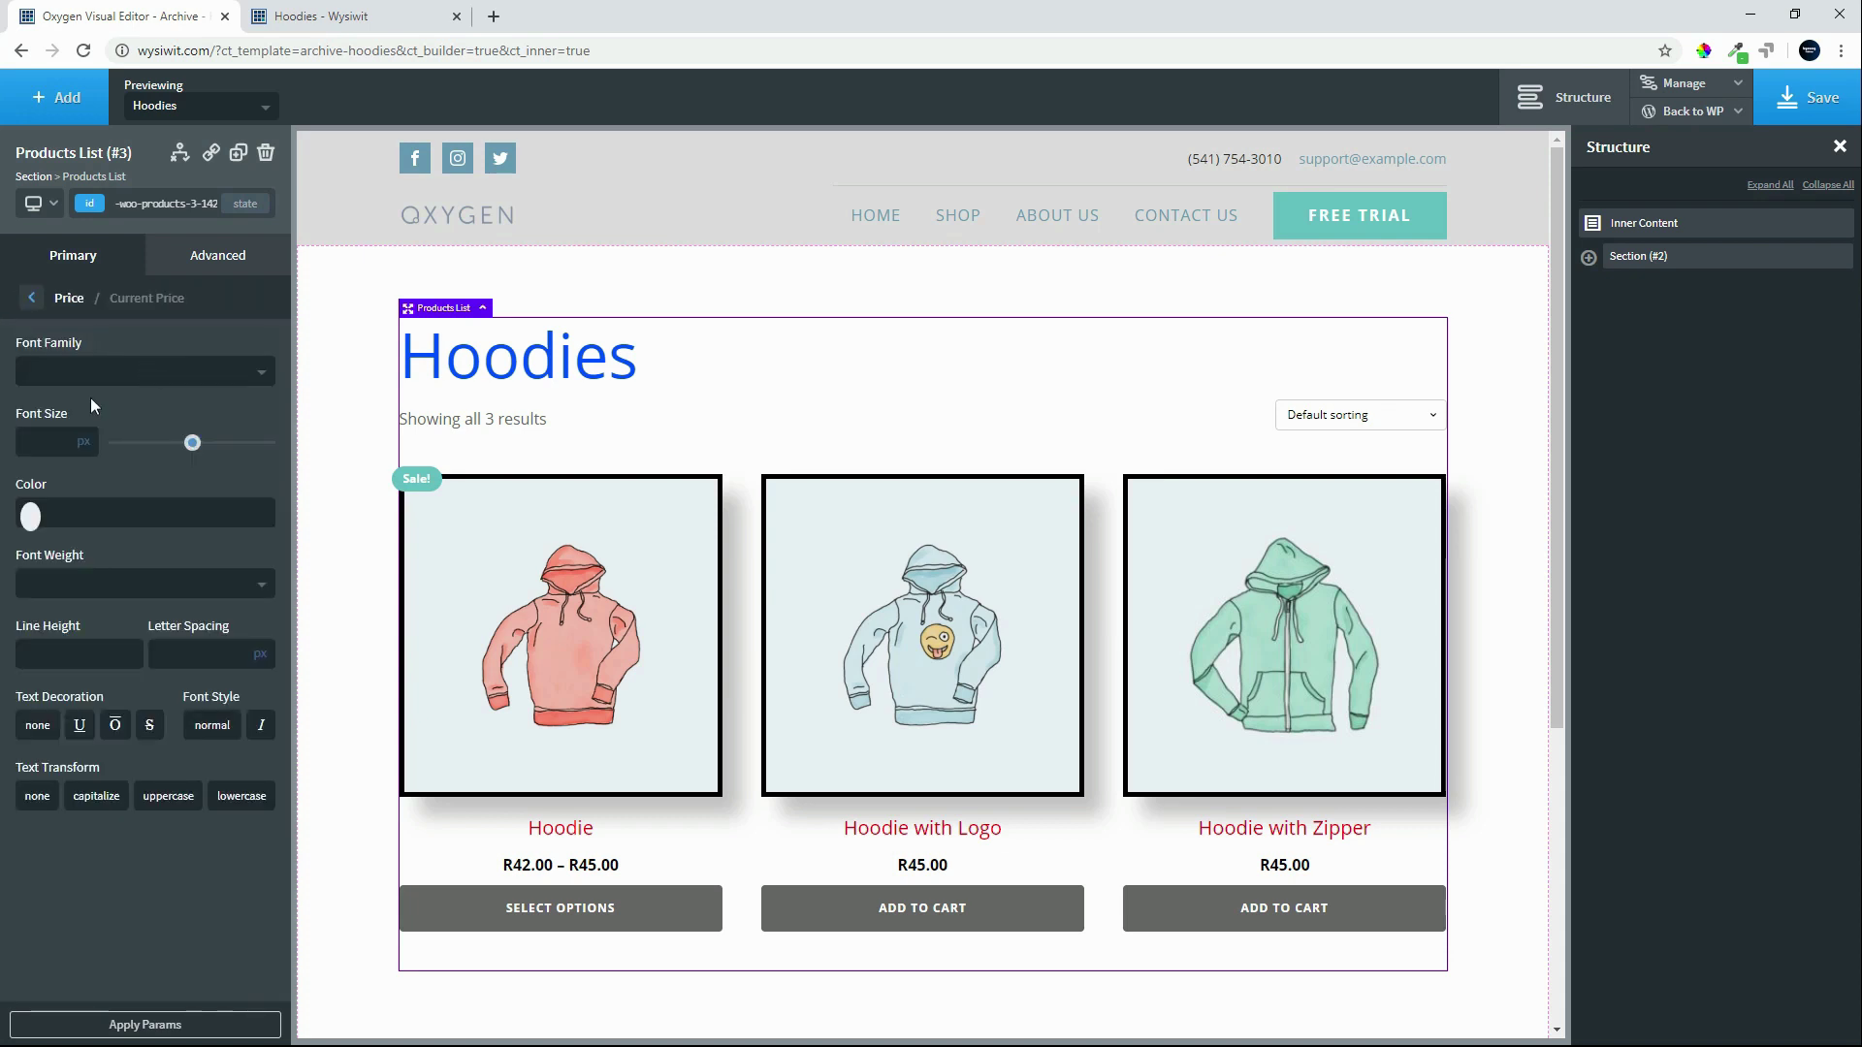
left_click(42, 447)
type("20")
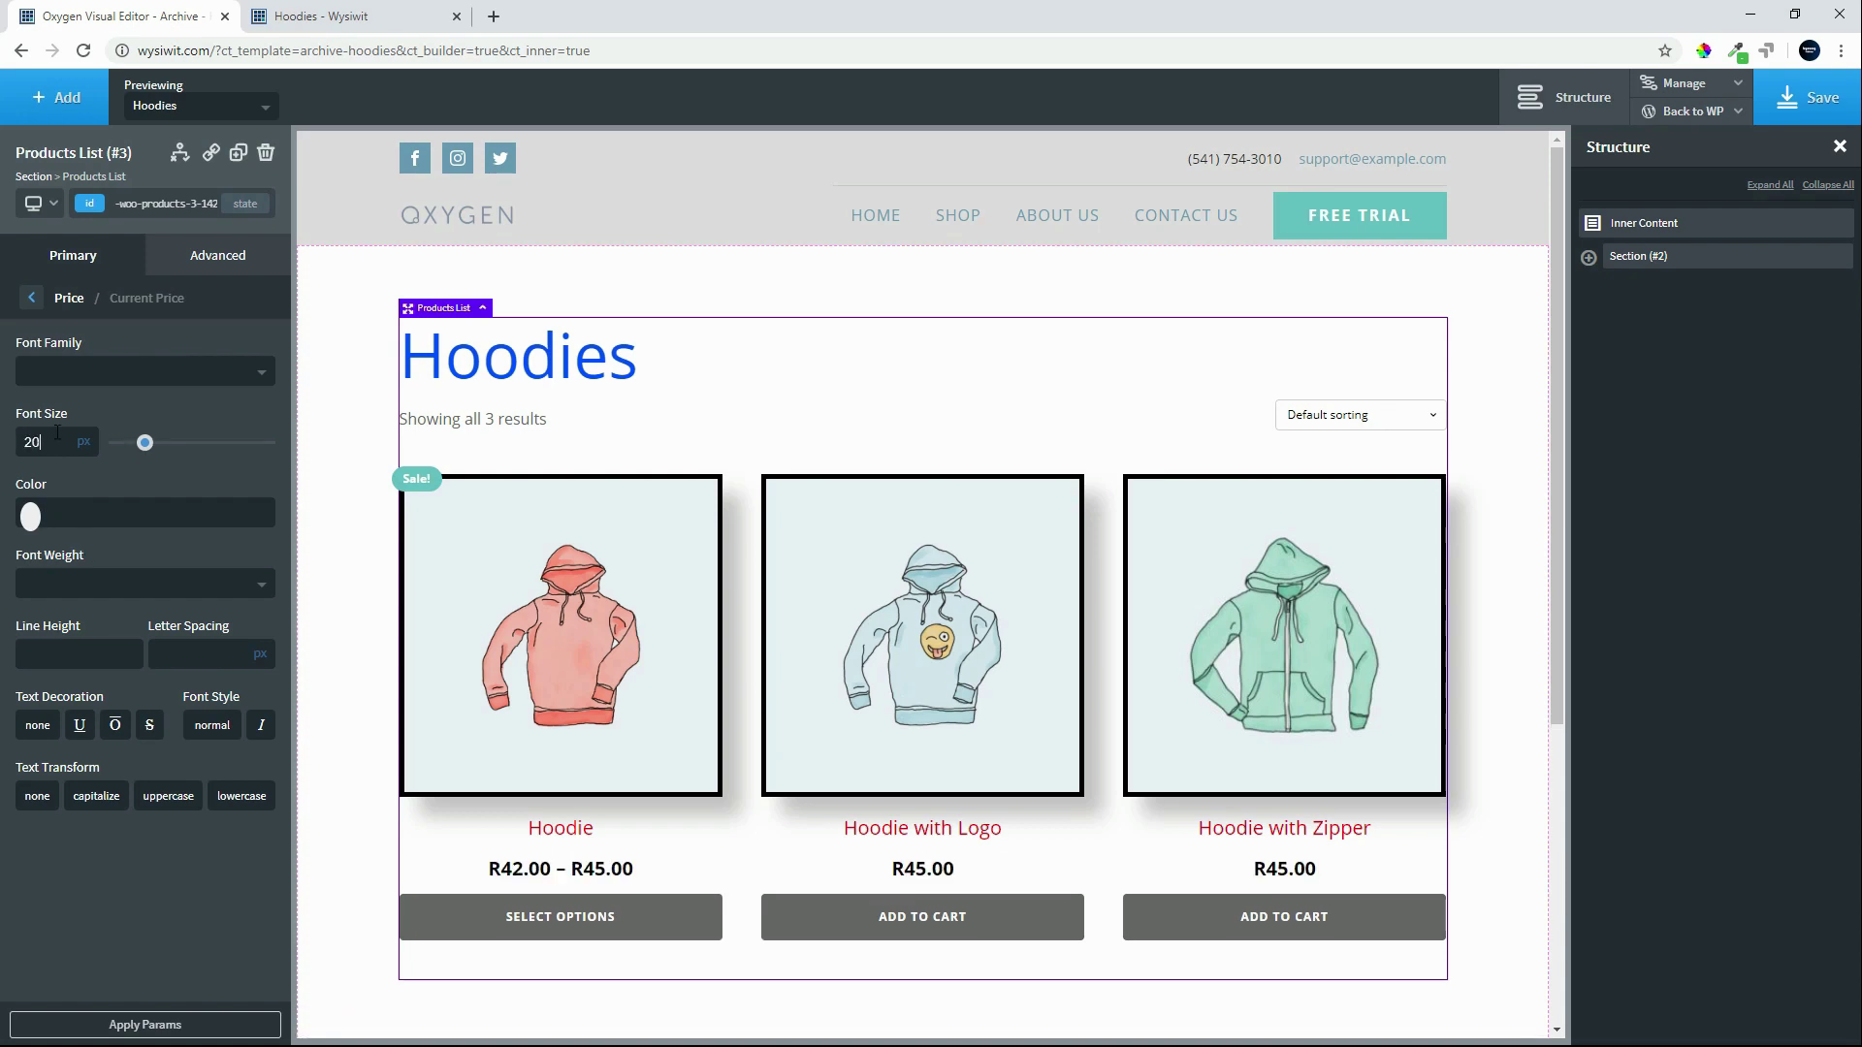
left_click_drag(44, 443, 14, 434)
type("30")
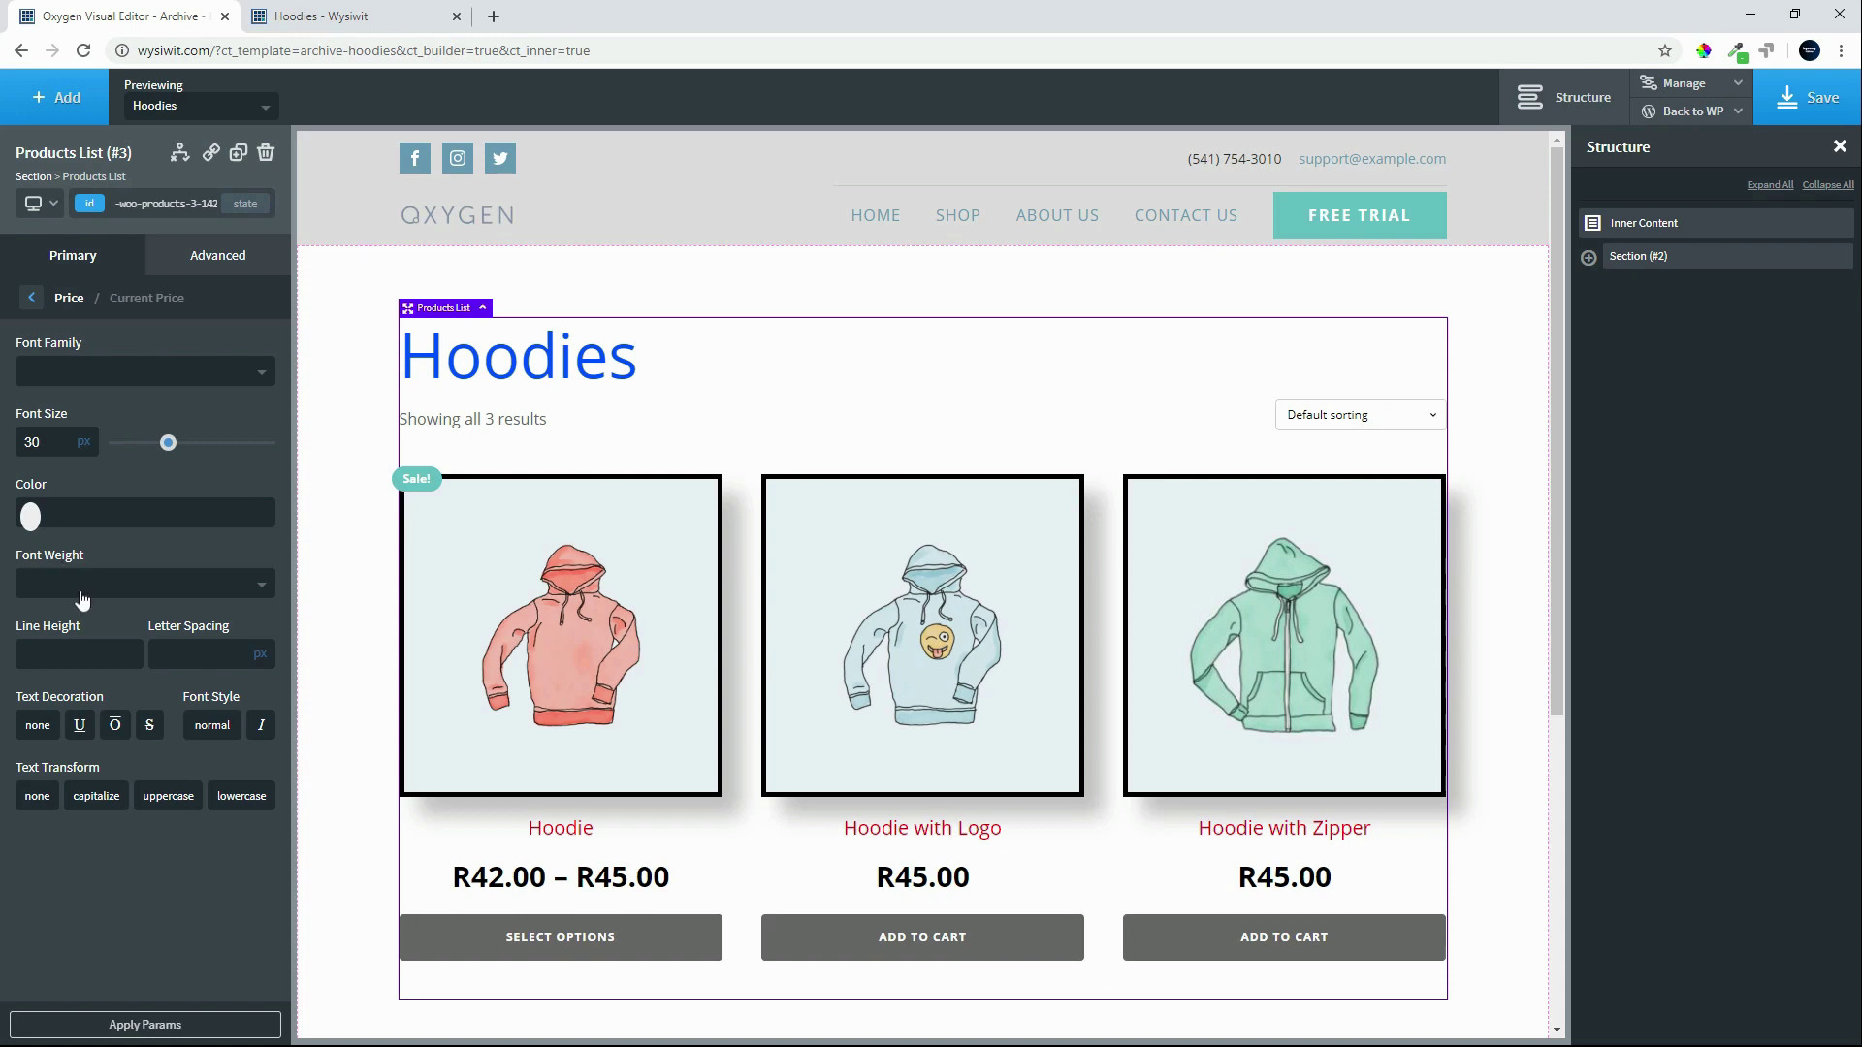
left_click(82, 594)
left_click(66, 759)
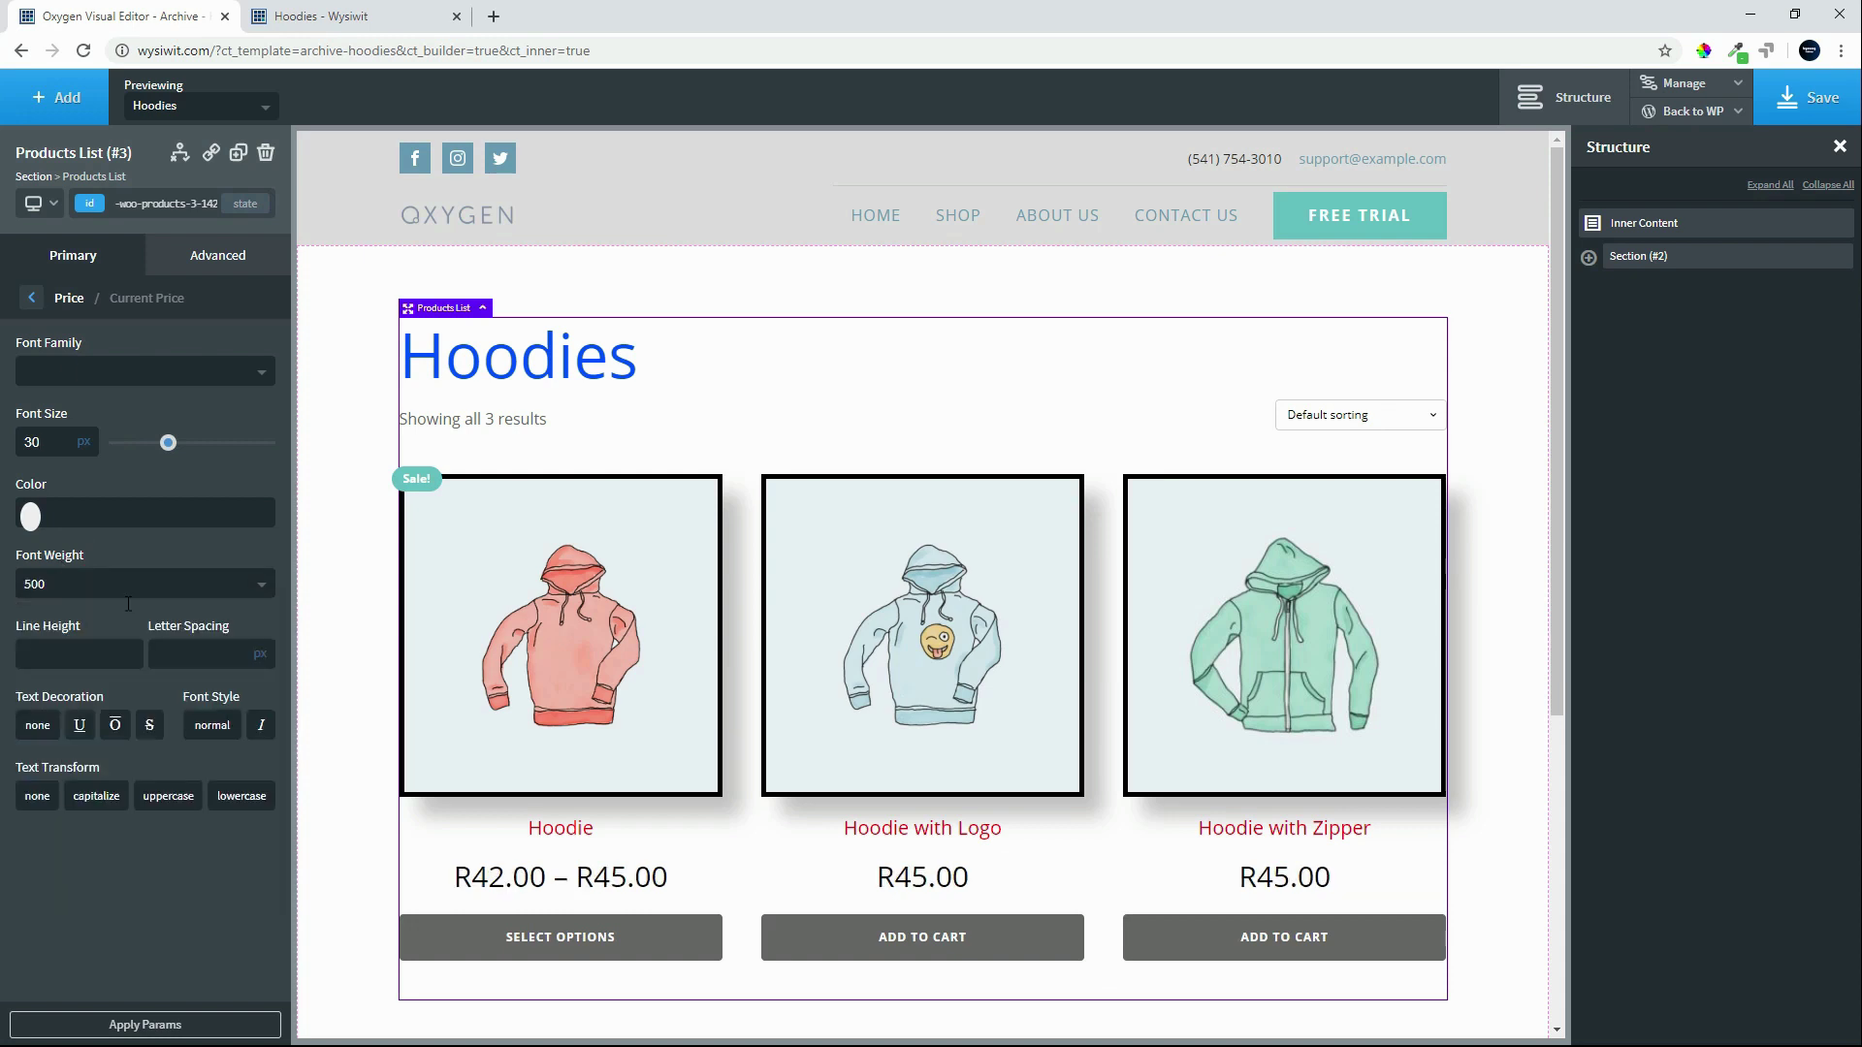
left_click(32, 299)
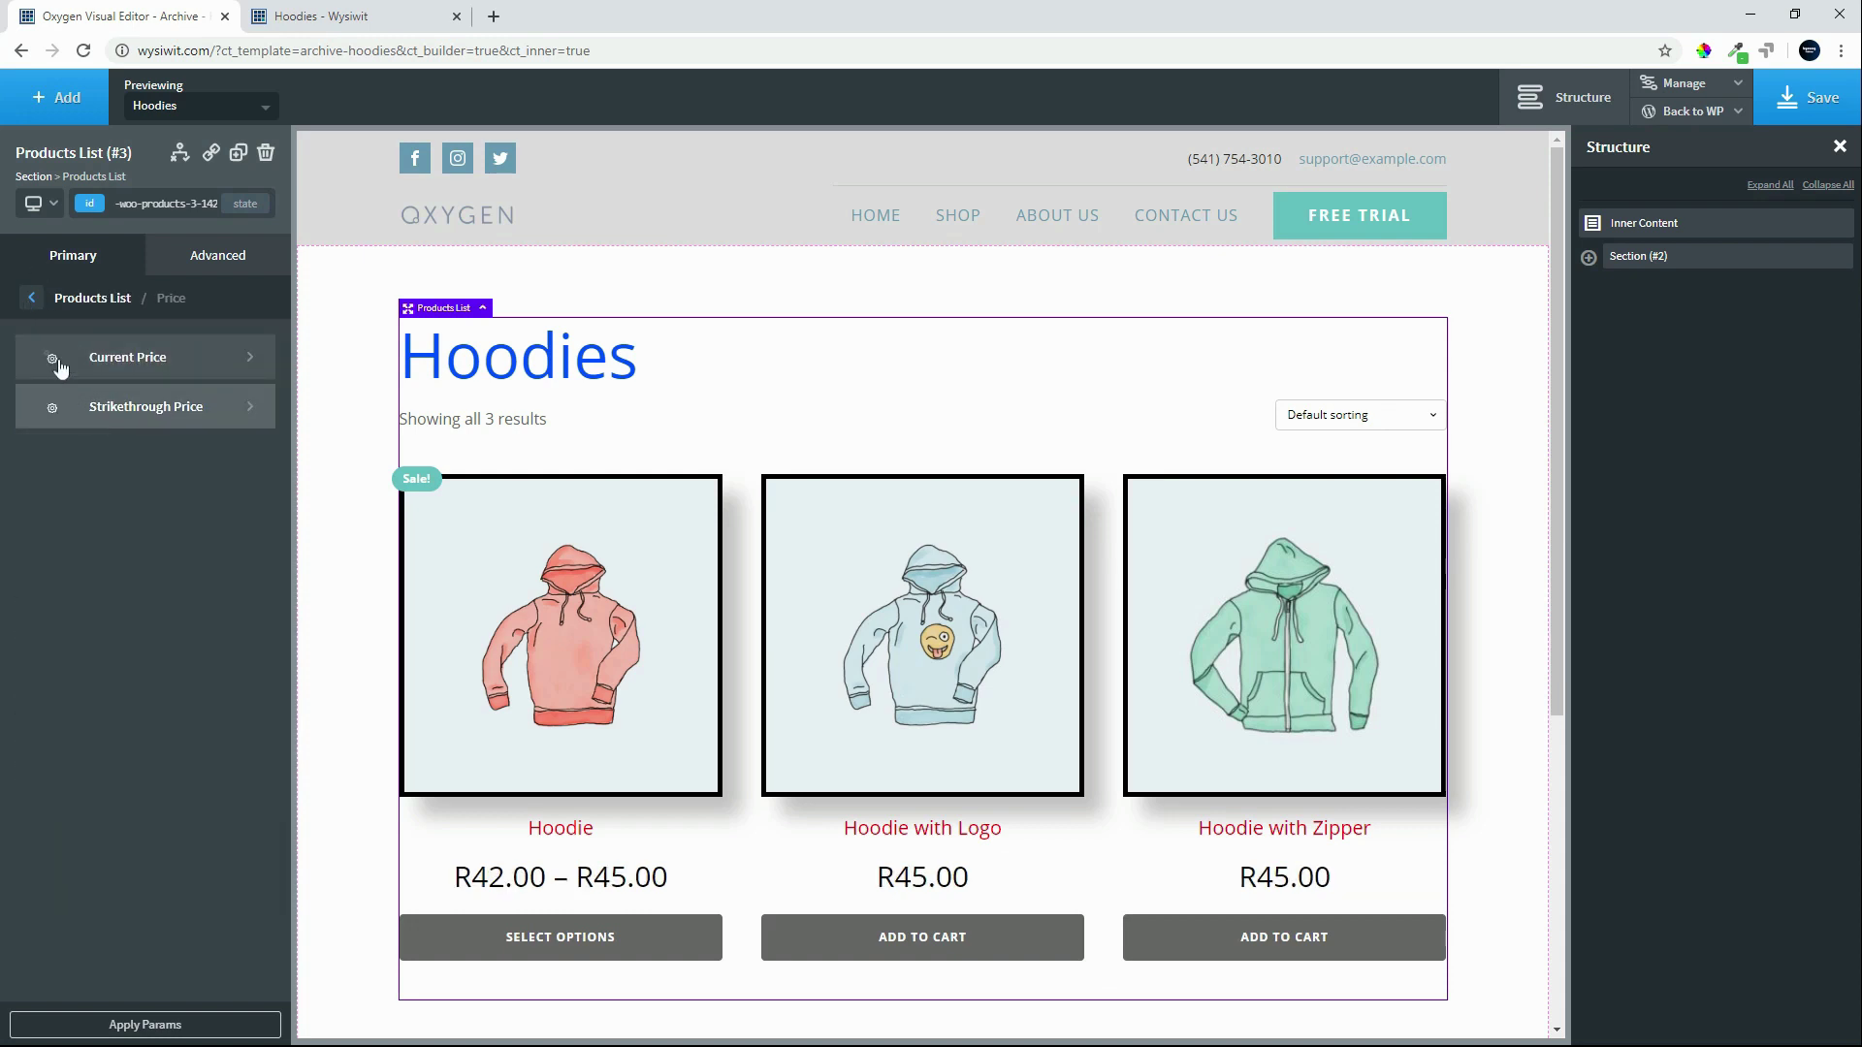
left_click(29, 298)
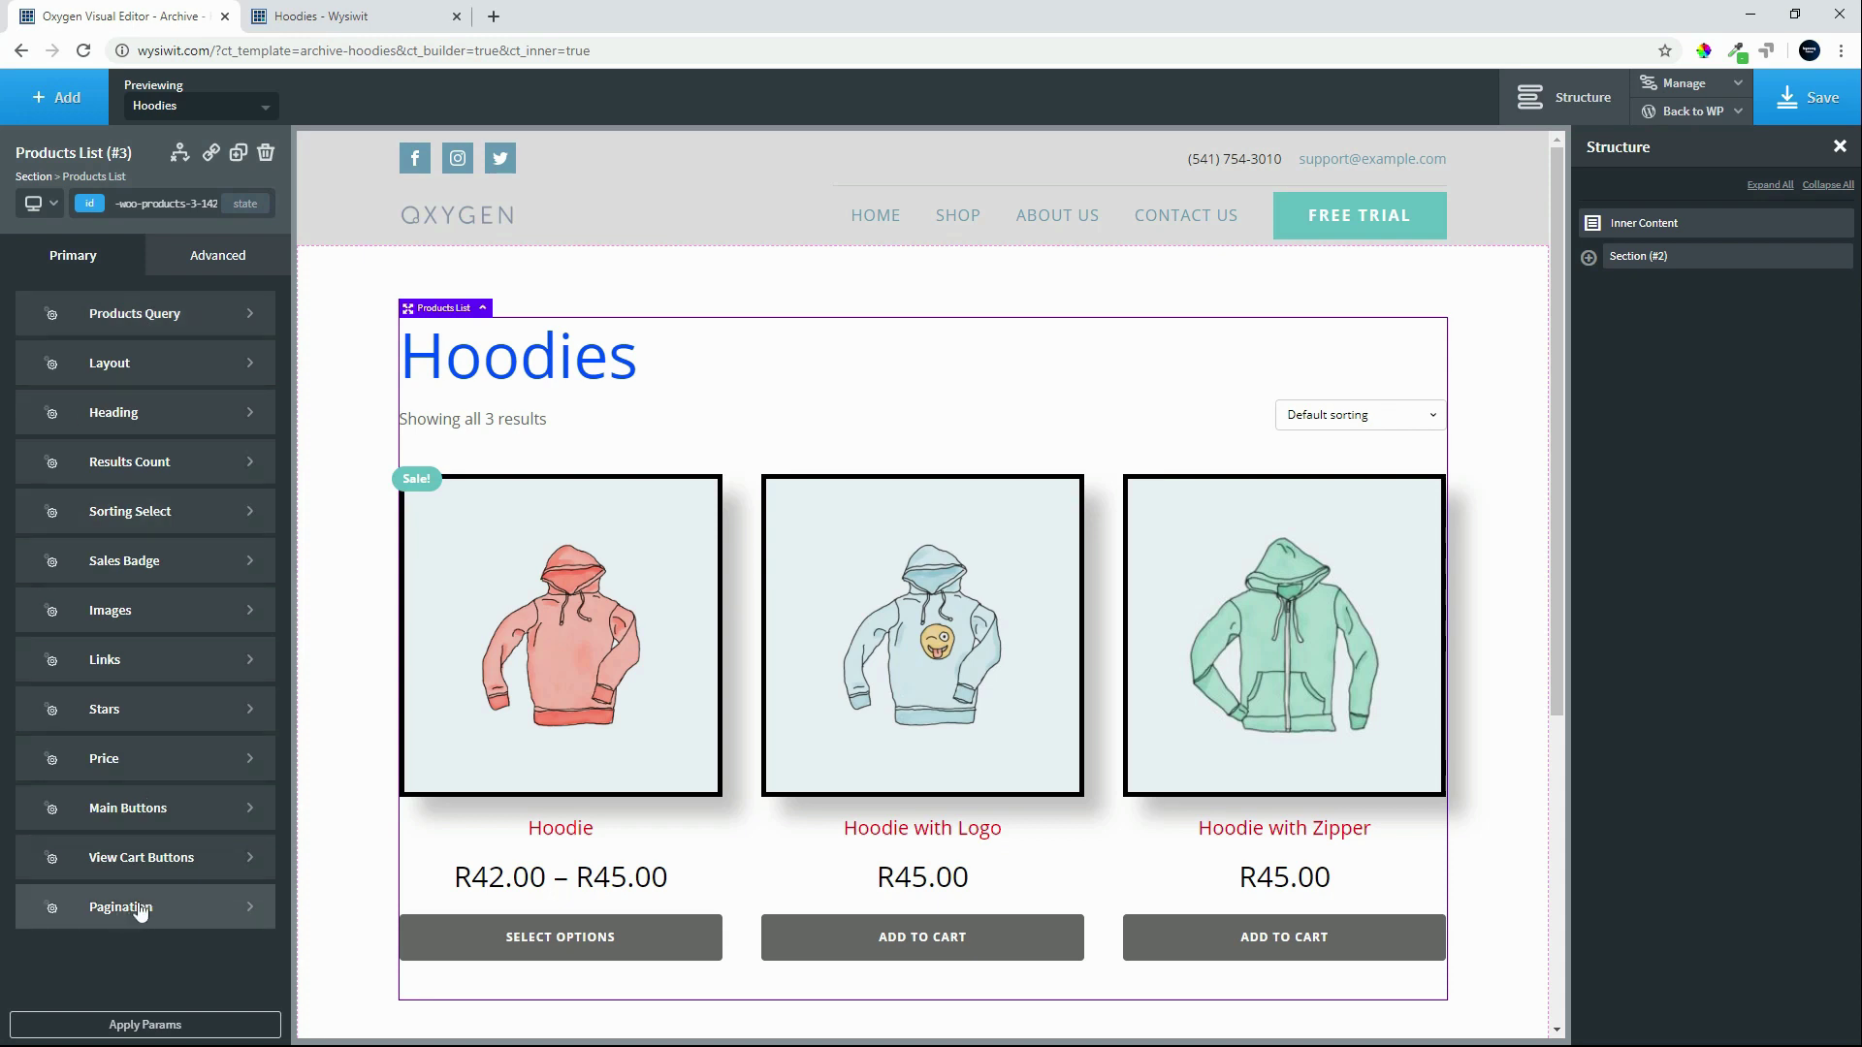
Step: Give the main buttons a Global Red background and Global Dark Red hover background
left_click(153, 811)
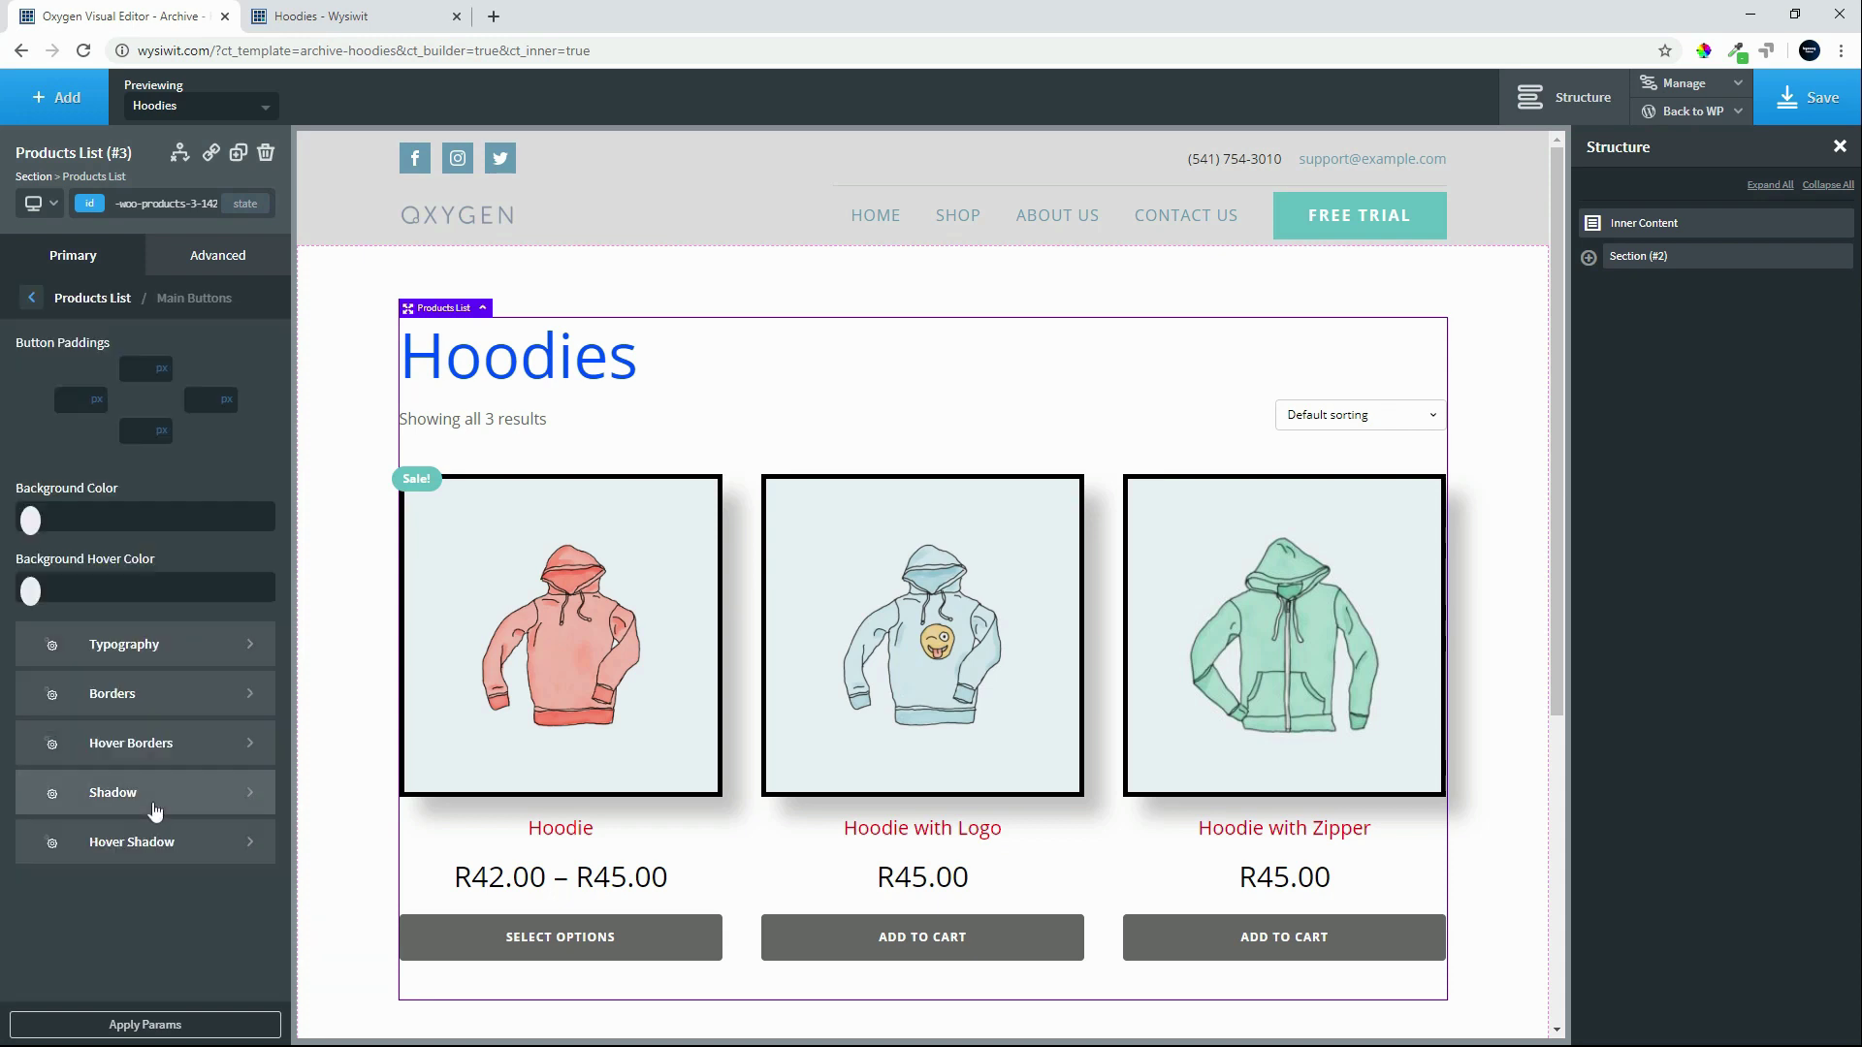
left_click(32, 521)
left_click(63, 769)
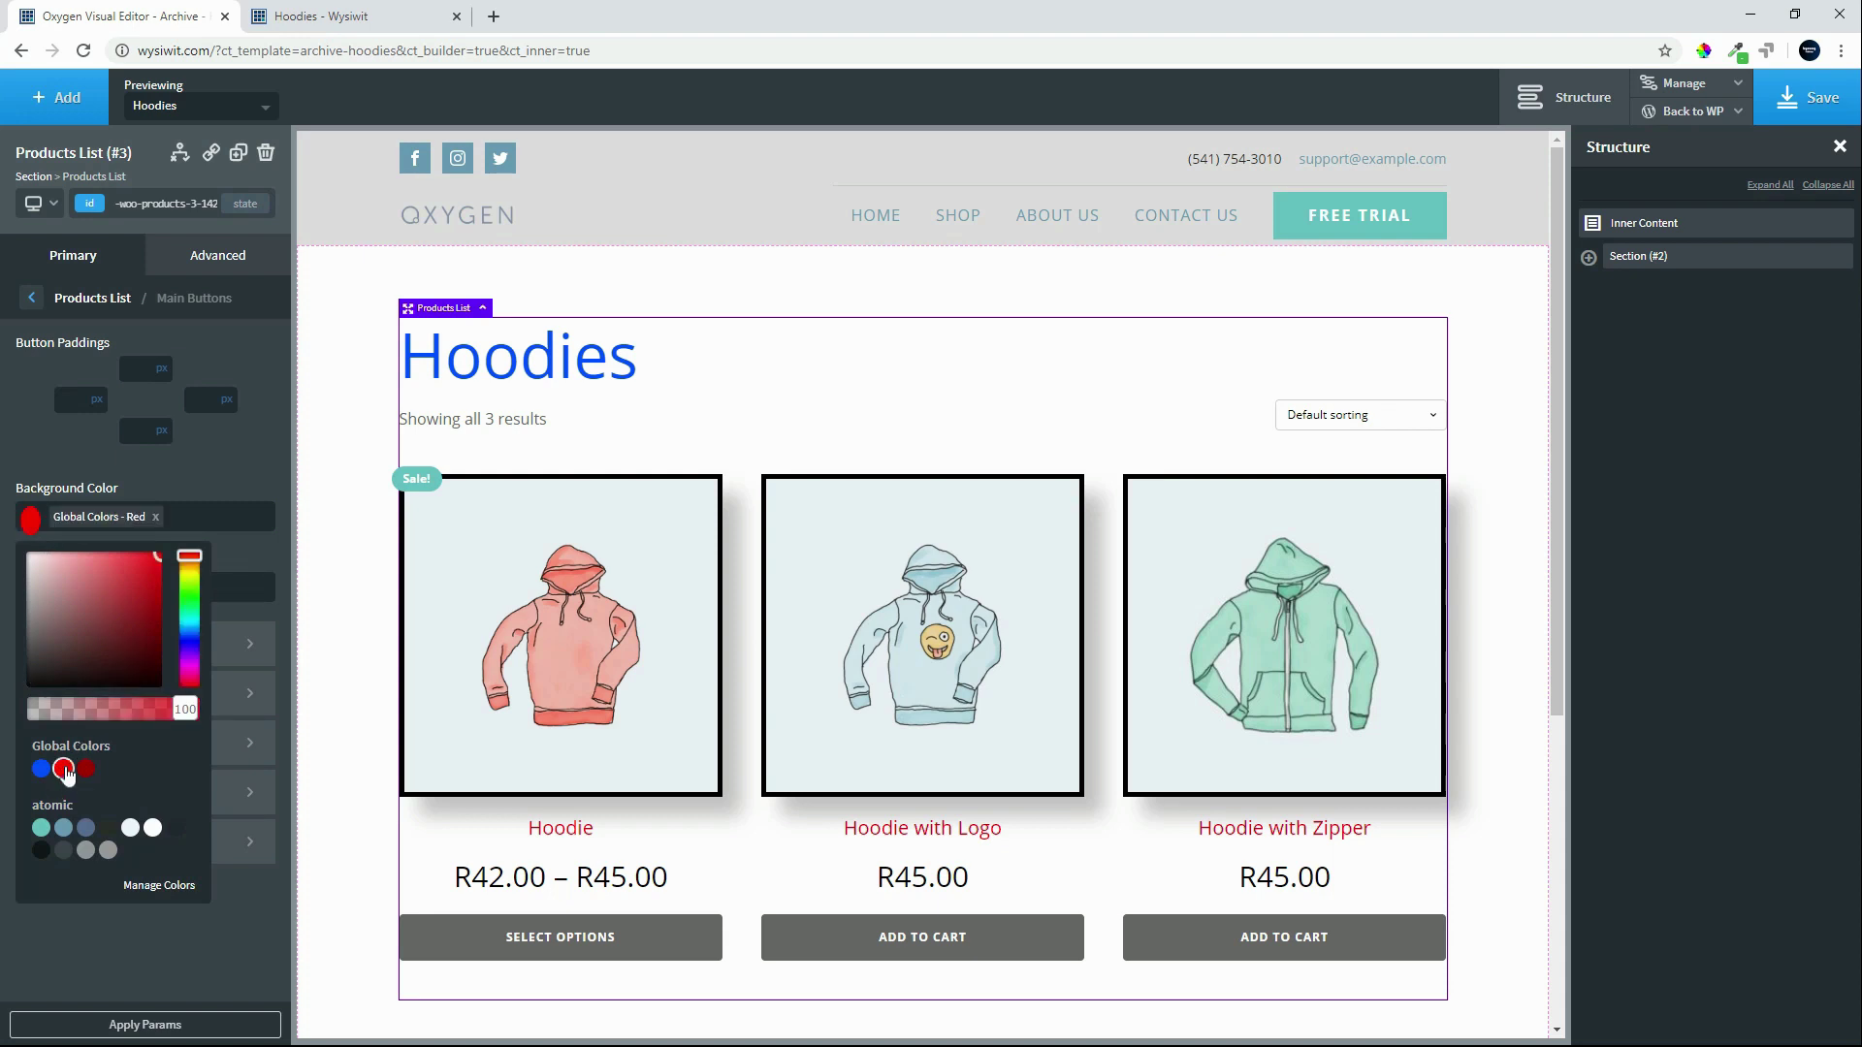
left_click(204, 498)
left_click(28, 593)
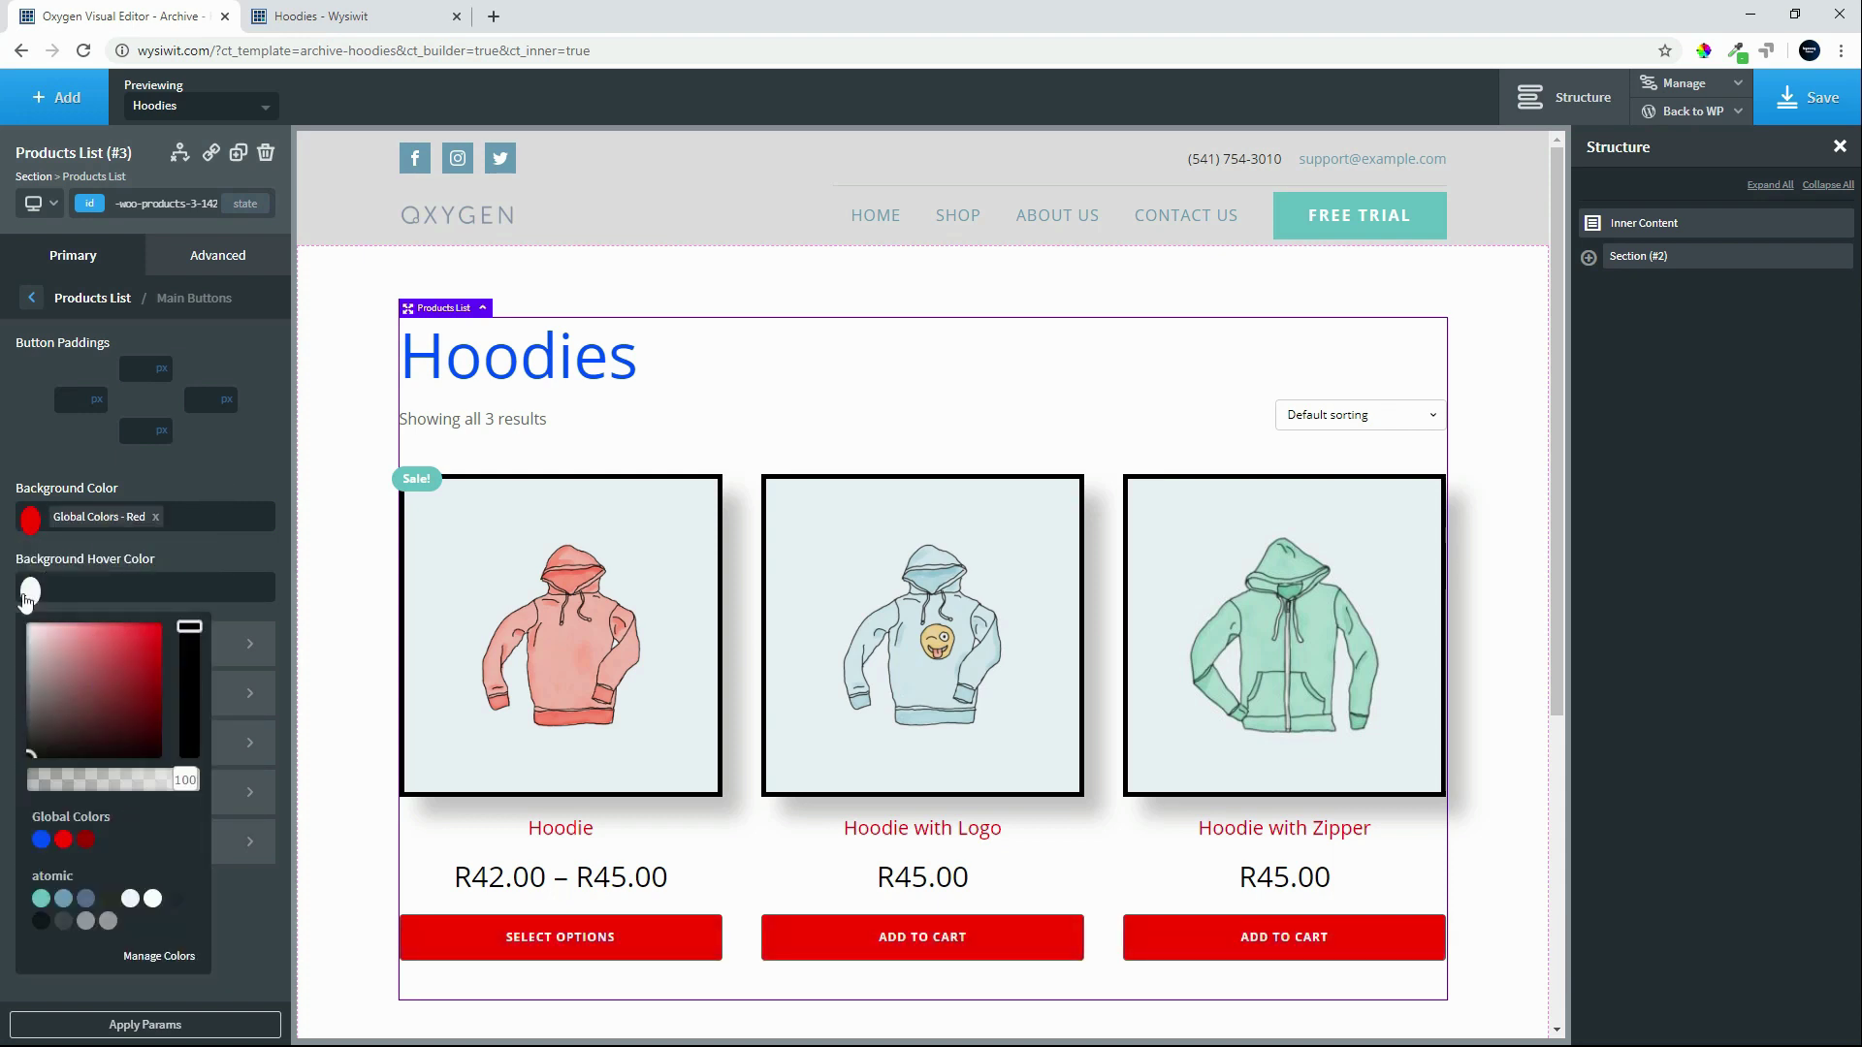
left_click(86, 840)
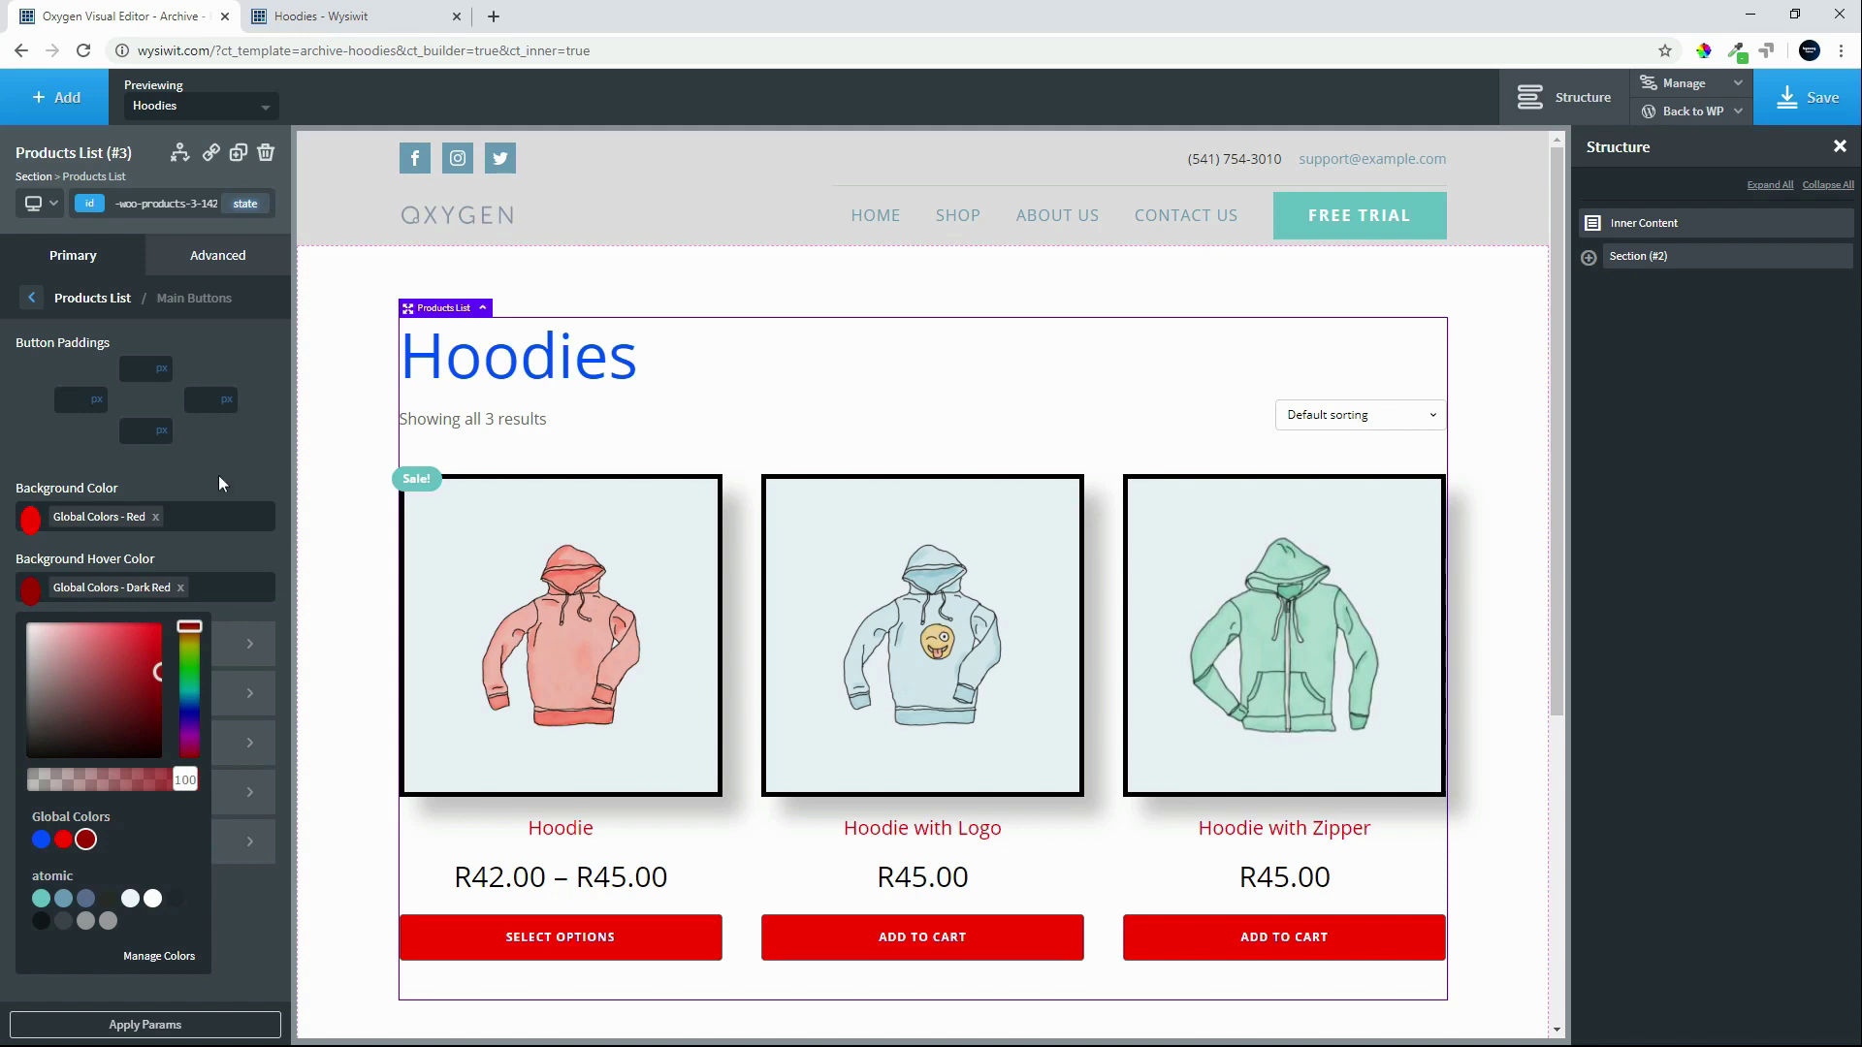
left_click(218, 475)
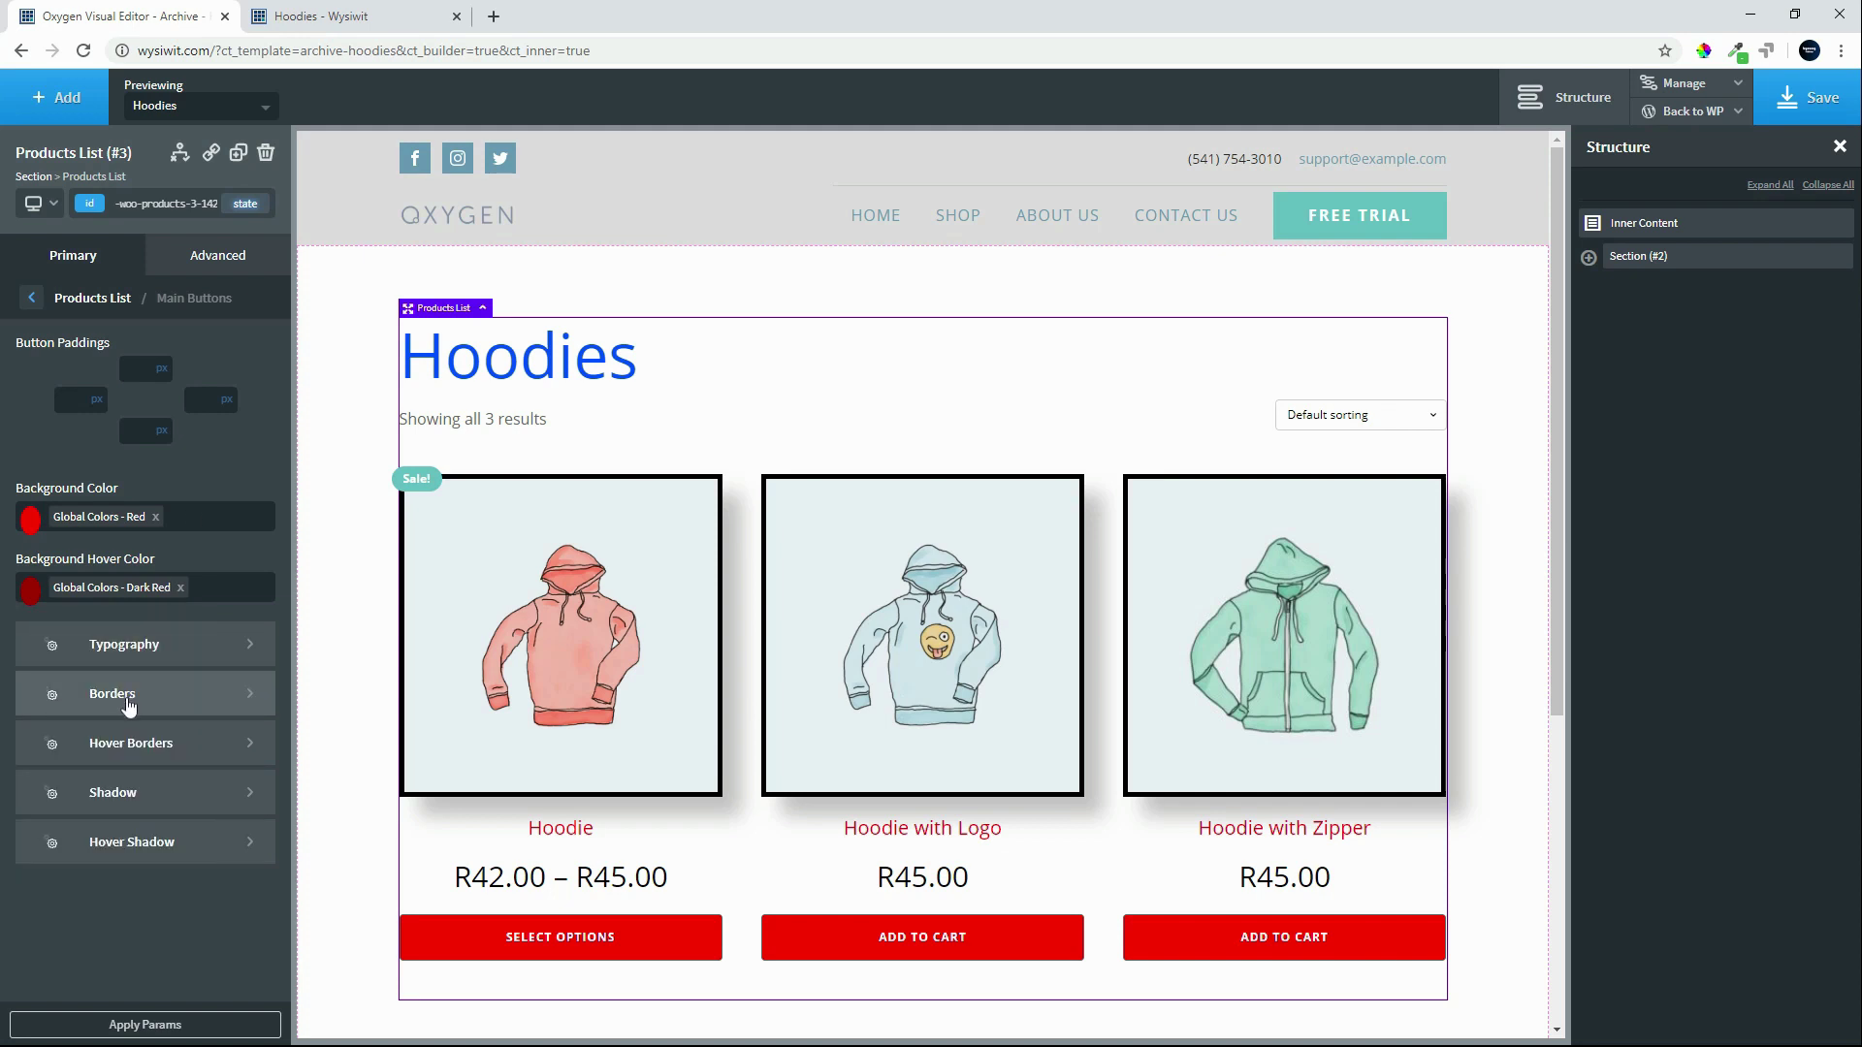
Step: Make the product button text 25 px and save the Archive - Hoodies template
left_click(133, 640)
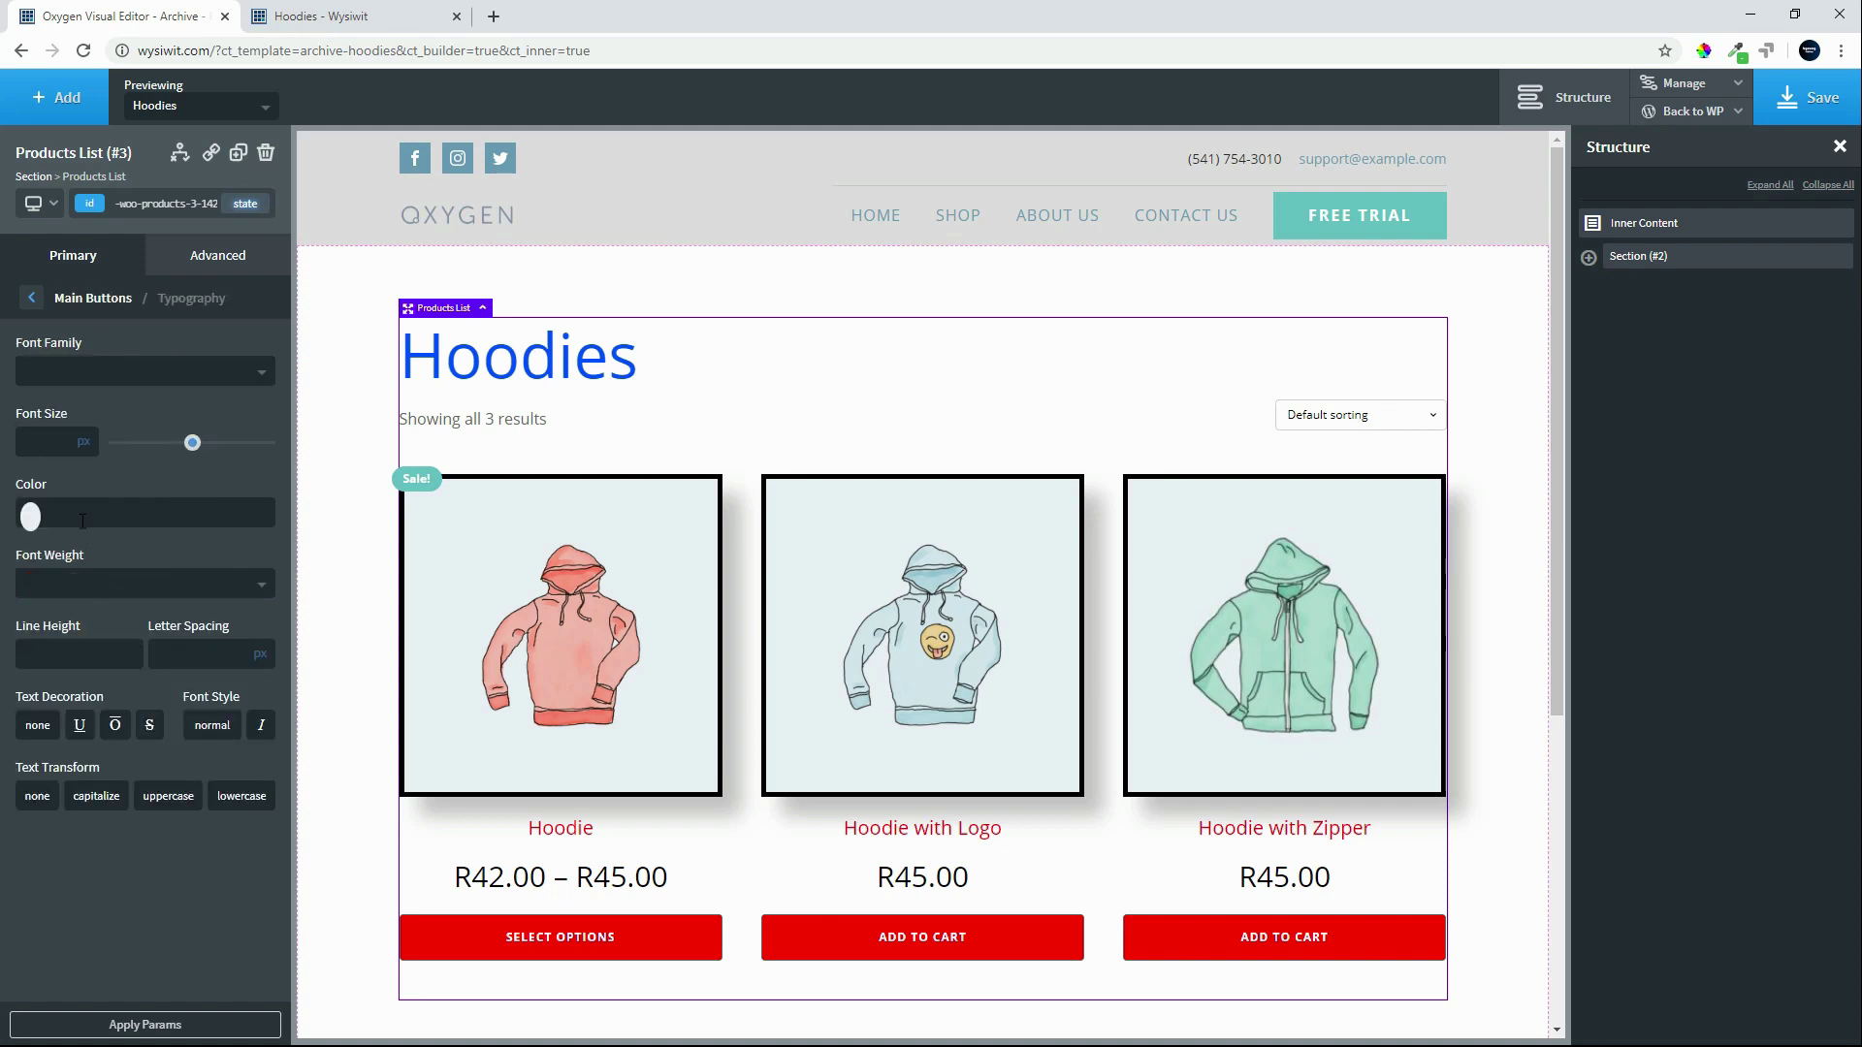
left_click(39, 443)
type("25")
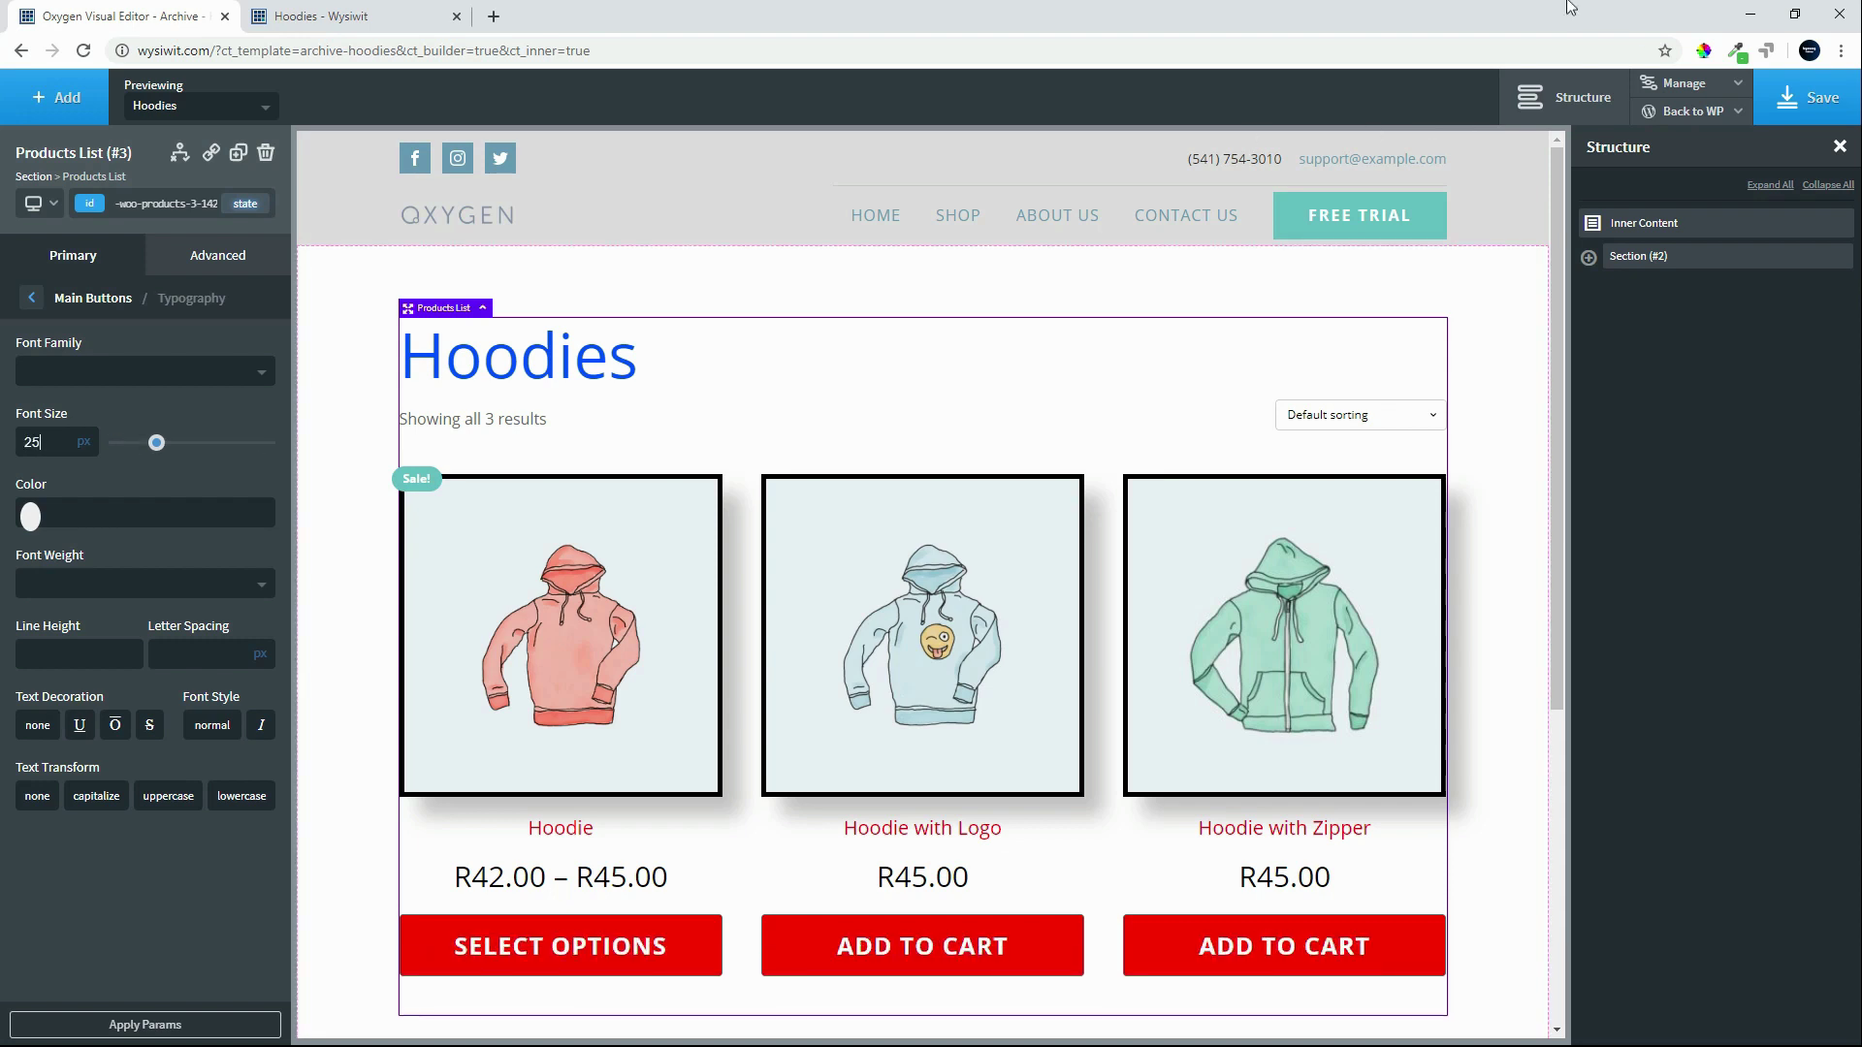
left_click(1818, 112)
Step: Reload the live Hoodies category page to view the new styling, then go to Shop
left_click(341, 9)
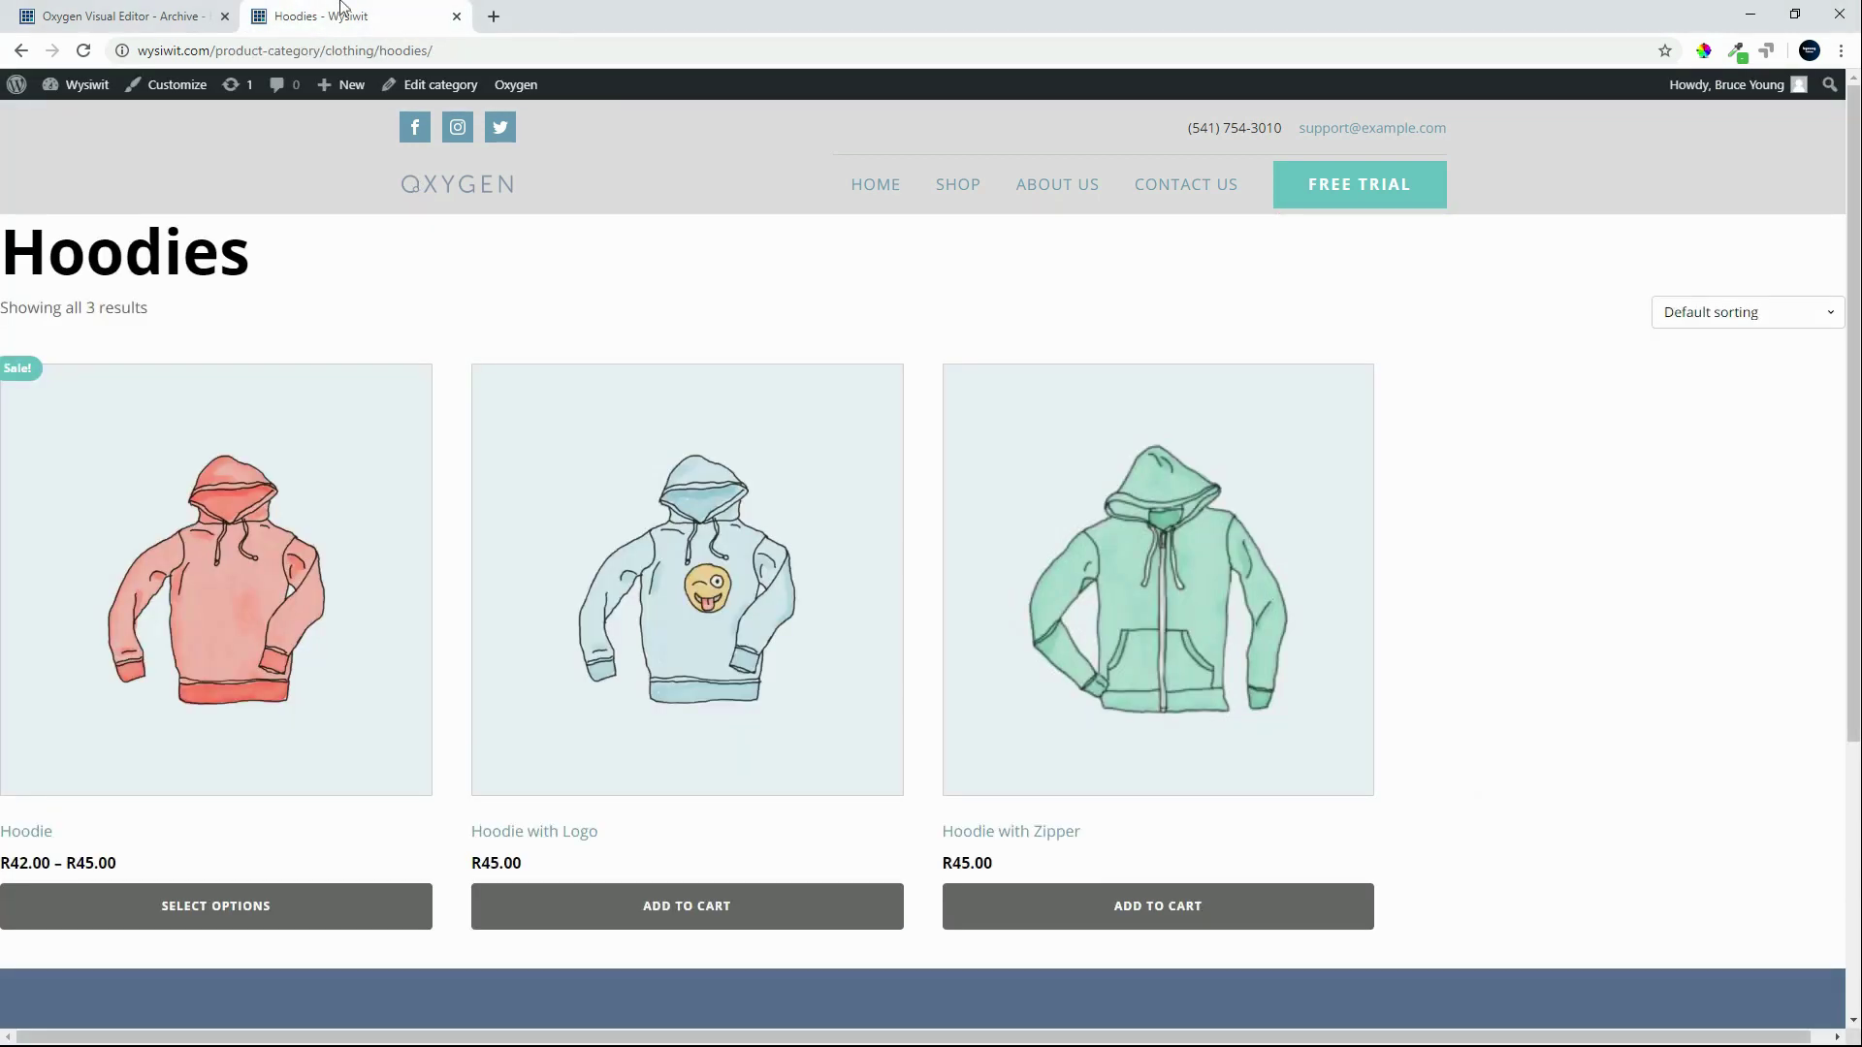
left_click(84, 51)
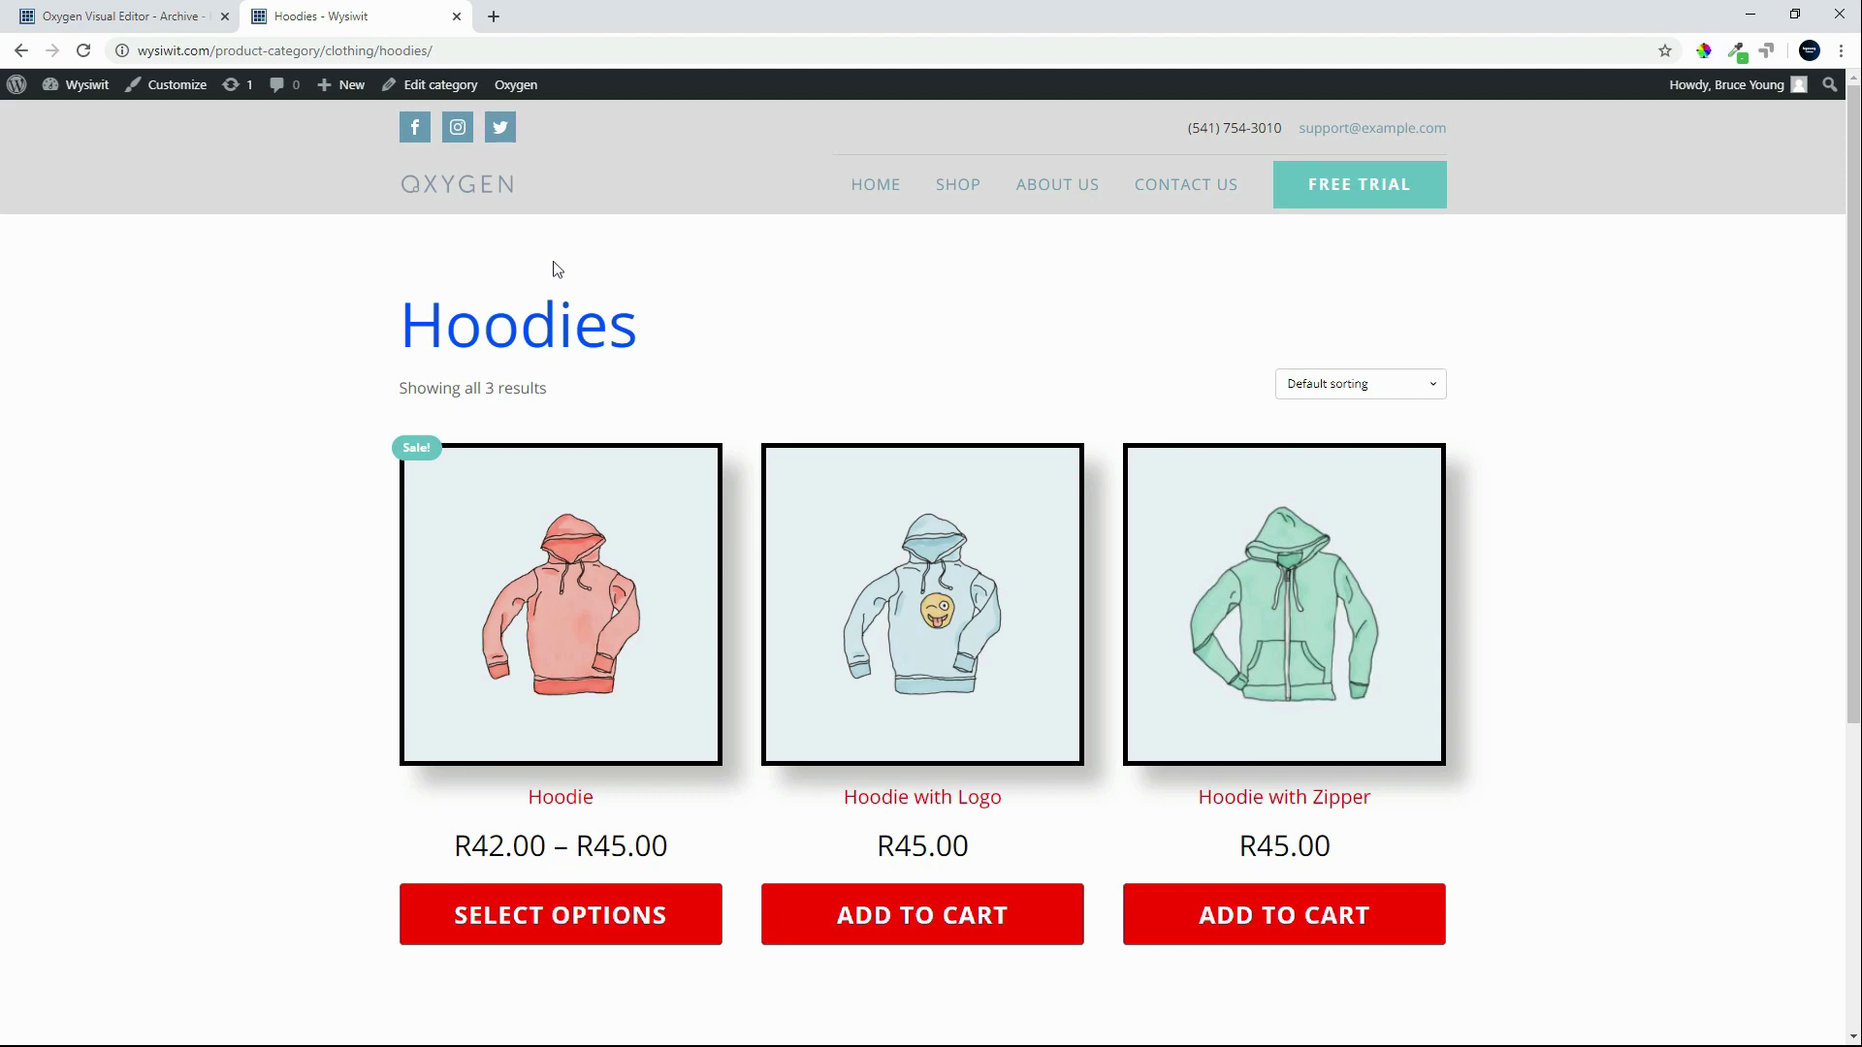
left_click(962, 194)
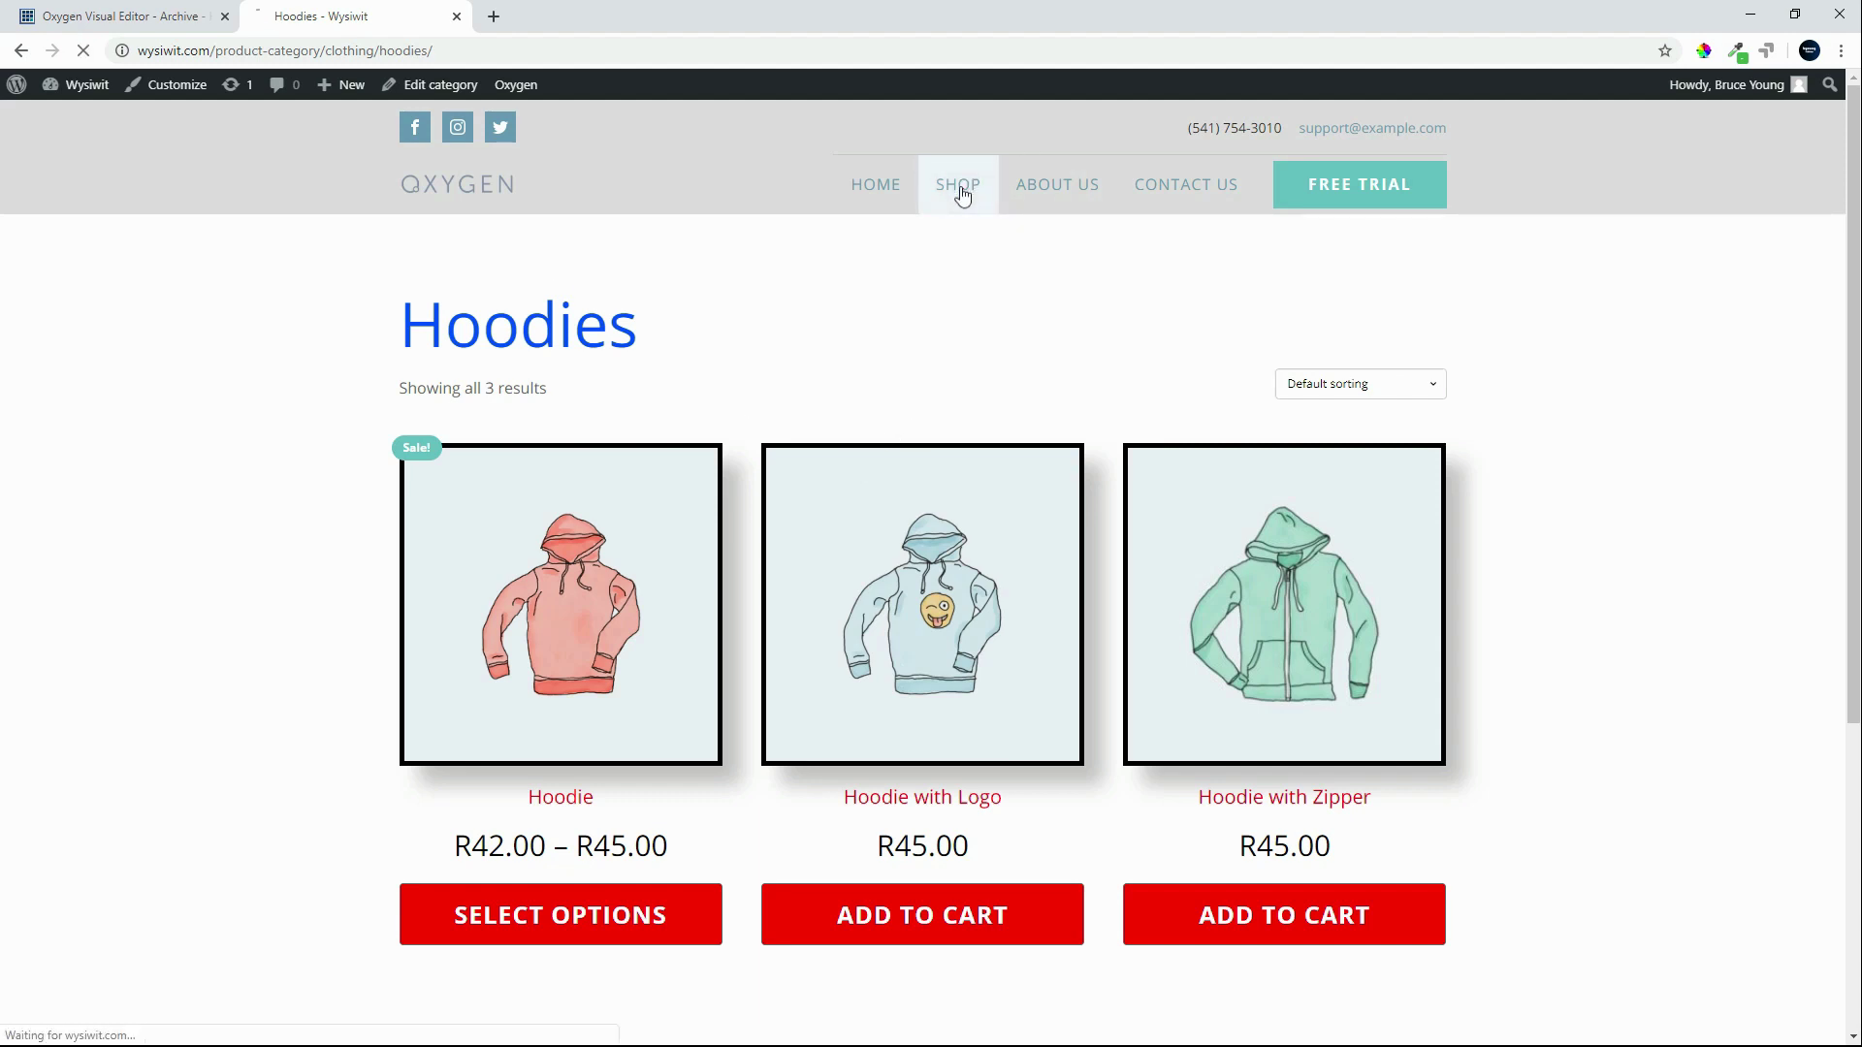